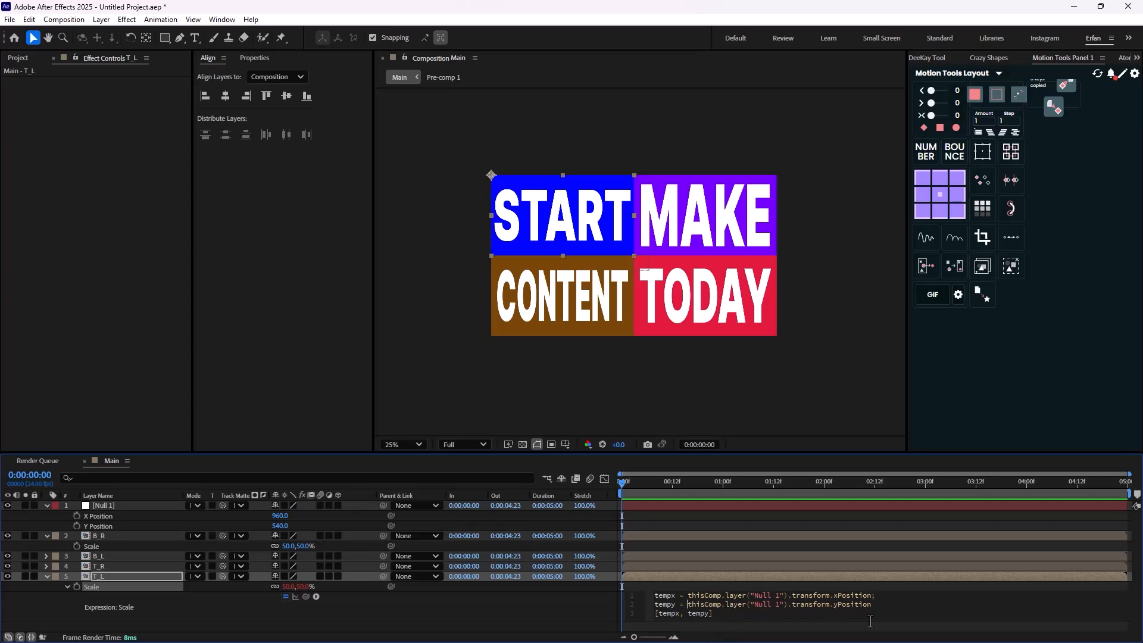
End the tempy line of the T_L layer's Scale expression with a semicolon.
{"action": "left_click", "coordinate": [883, 610]}
{"action": "type", "text": ";"}
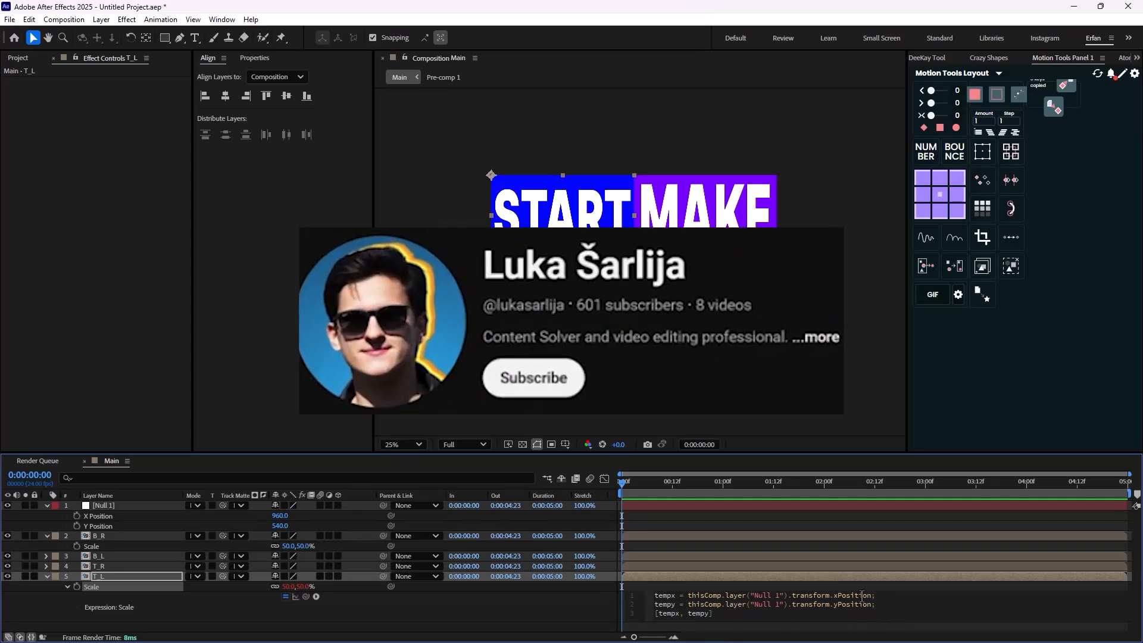
{"action": "left_click", "coordinate": [756, 351]}
{"action": "scroll", "coordinate": [756, 352], "scroll_direction": "down", "scroll_amount": 3}
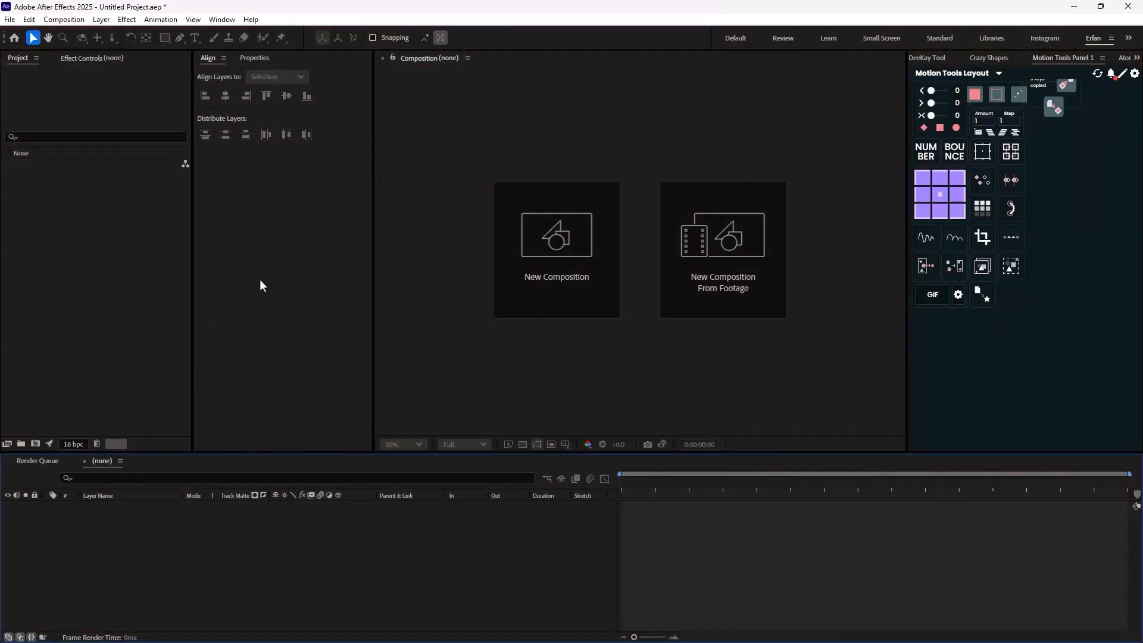
Create a new 1920x1080, 24 fps, five-second composition named Main.
{"action": "left_click", "coordinate": [499, 301]}
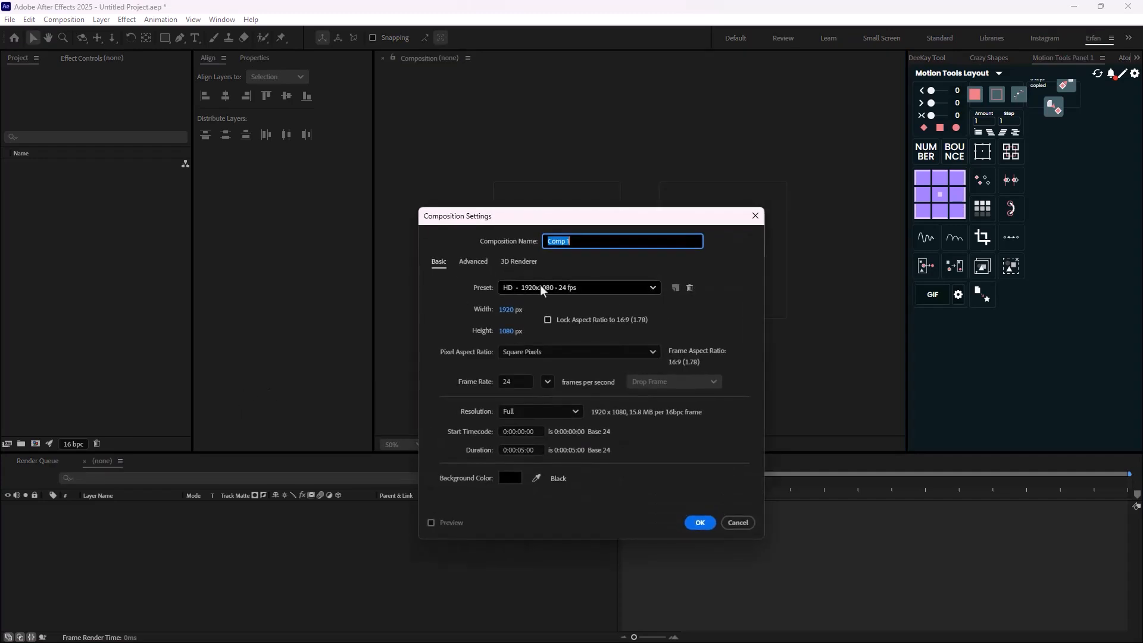
{"action": "type", "text": "Main"}
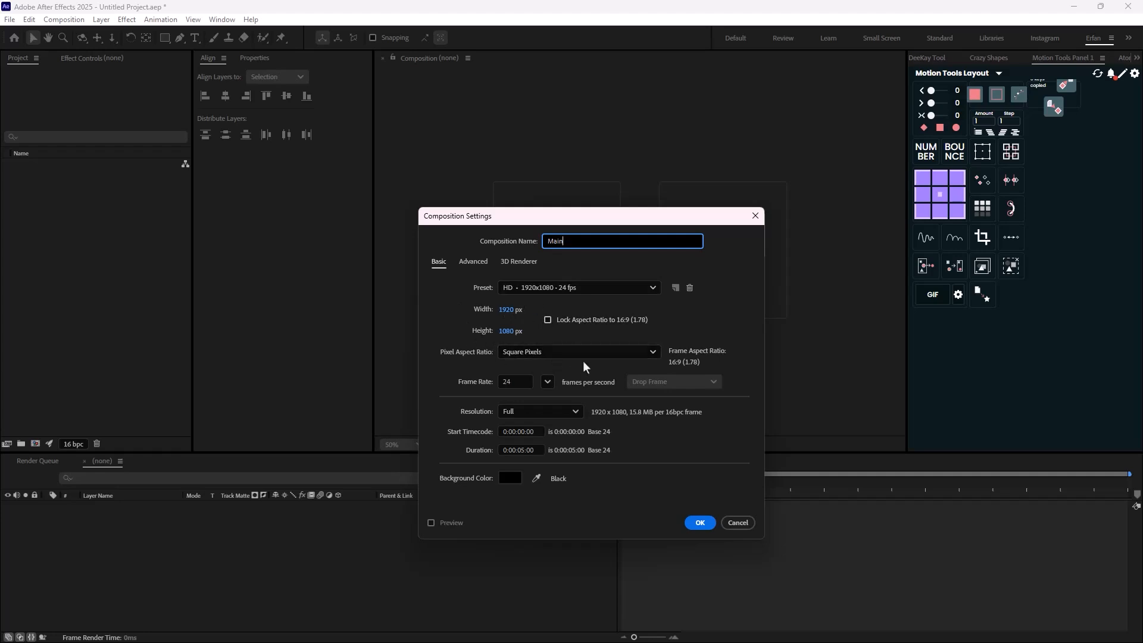
{"action": "left_click", "coordinate": [699, 523]}
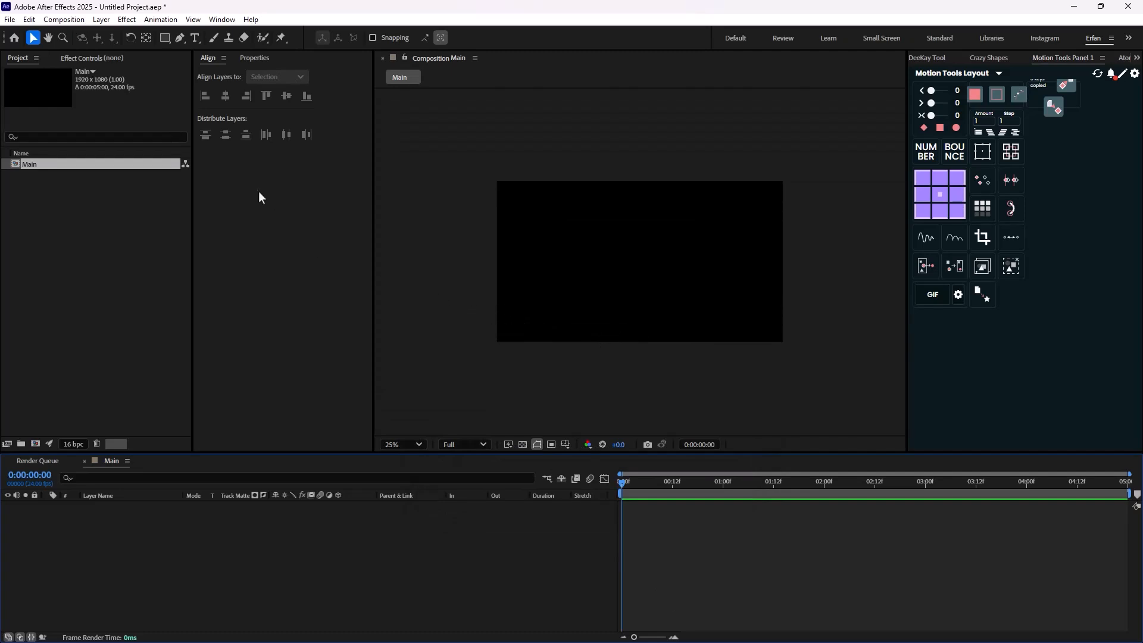
Add a text layer reading START and centre it horizontally and vertically in the composition.
{"action": "left_click", "coordinate": [195, 39]}
{"action": "left_click", "coordinate": [596, 243]}
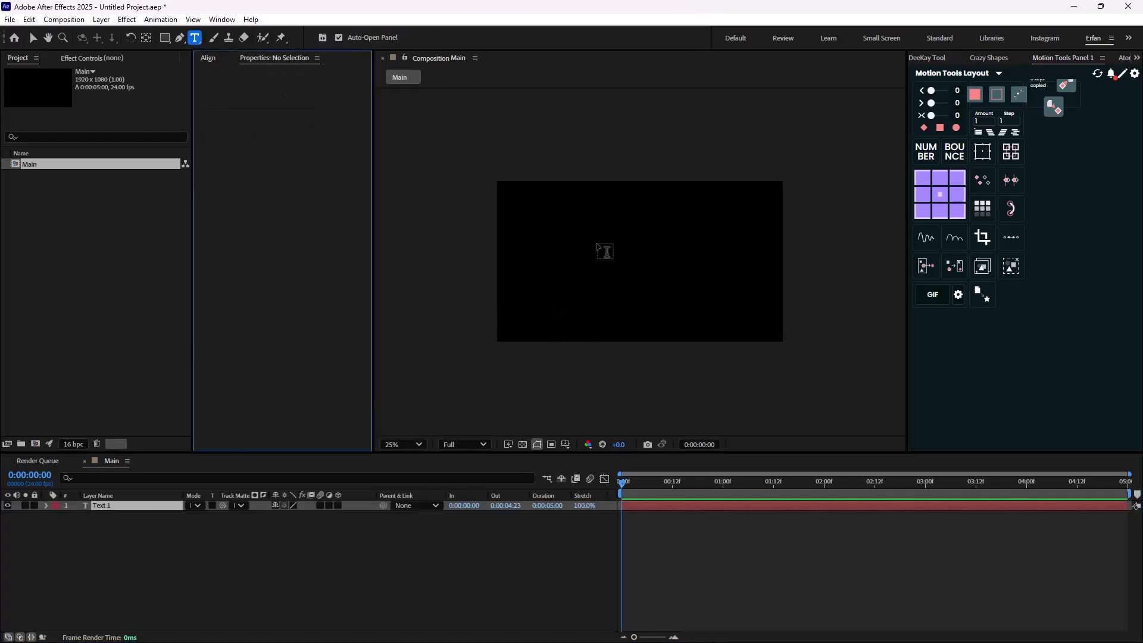
{"action": "type", "text": "START"}
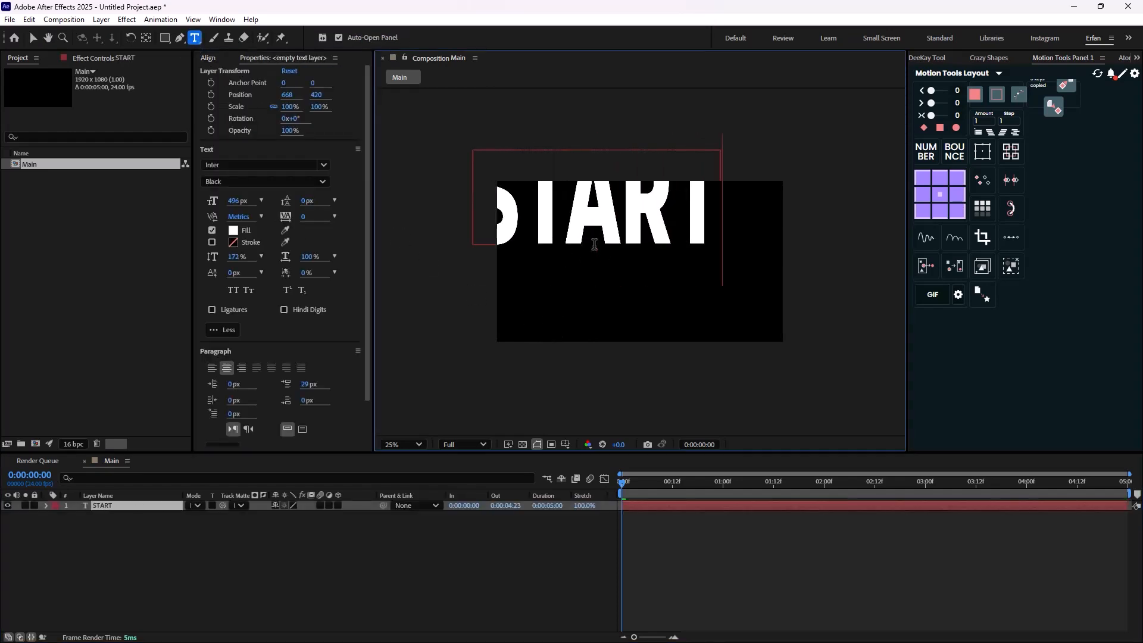
{"action": "left_click", "coordinate": [33, 37]}
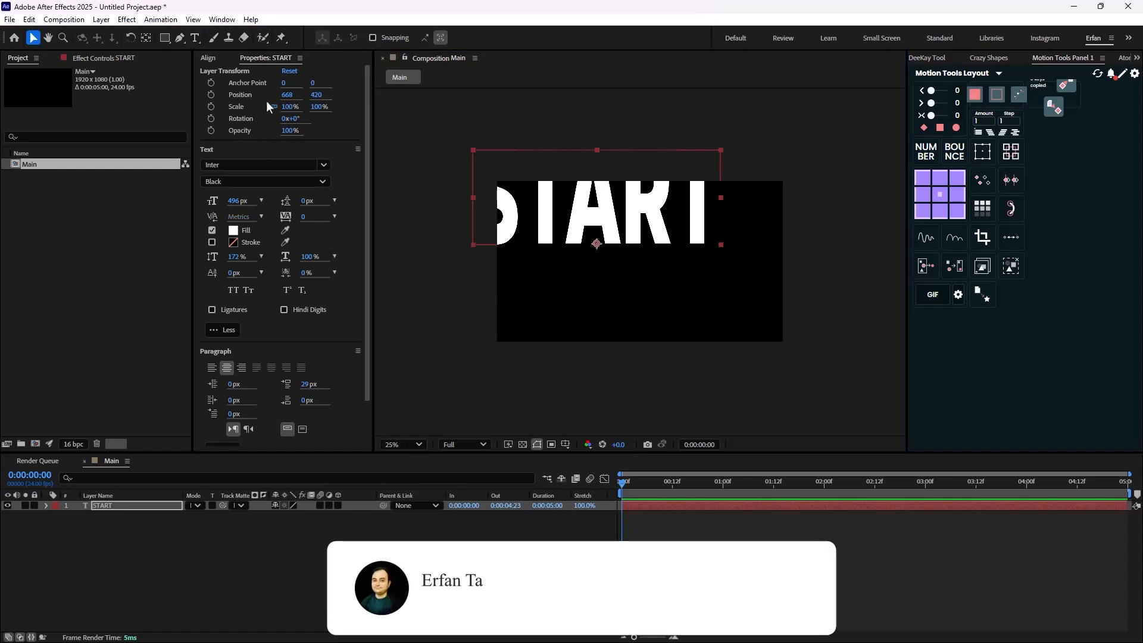
{"action": "left_click", "coordinate": [204, 59]}
{"action": "left_click", "coordinate": [224, 96]}
{"action": "left_click", "coordinate": [287, 96]}
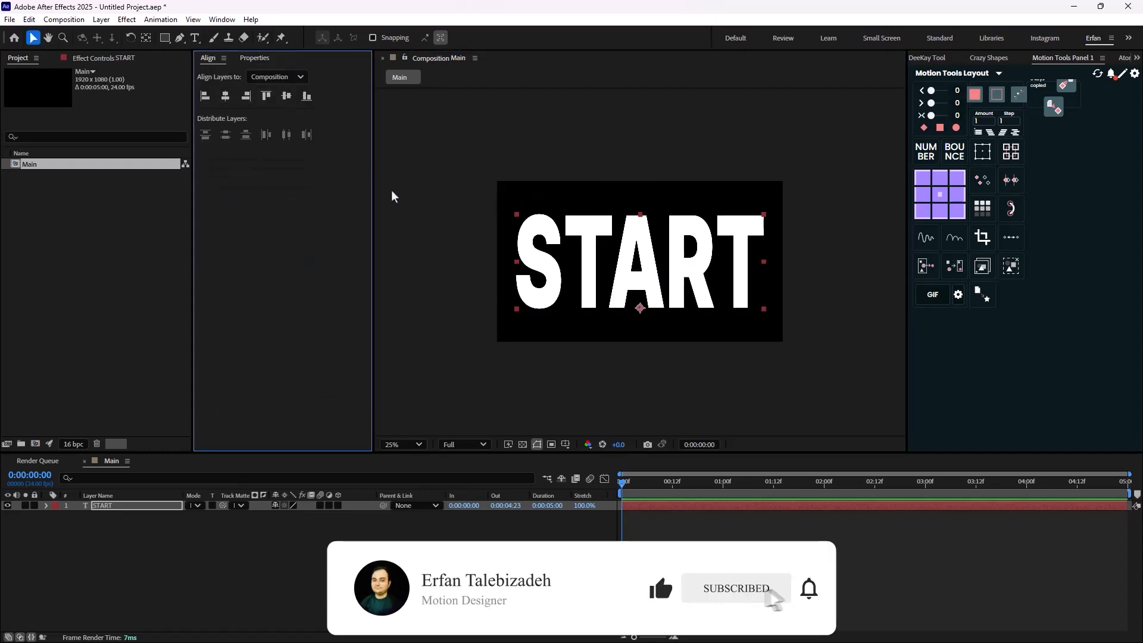
Set the START text's font size to 546 px and centre it vertically again.
{"action": "left_click", "coordinate": [253, 57]}
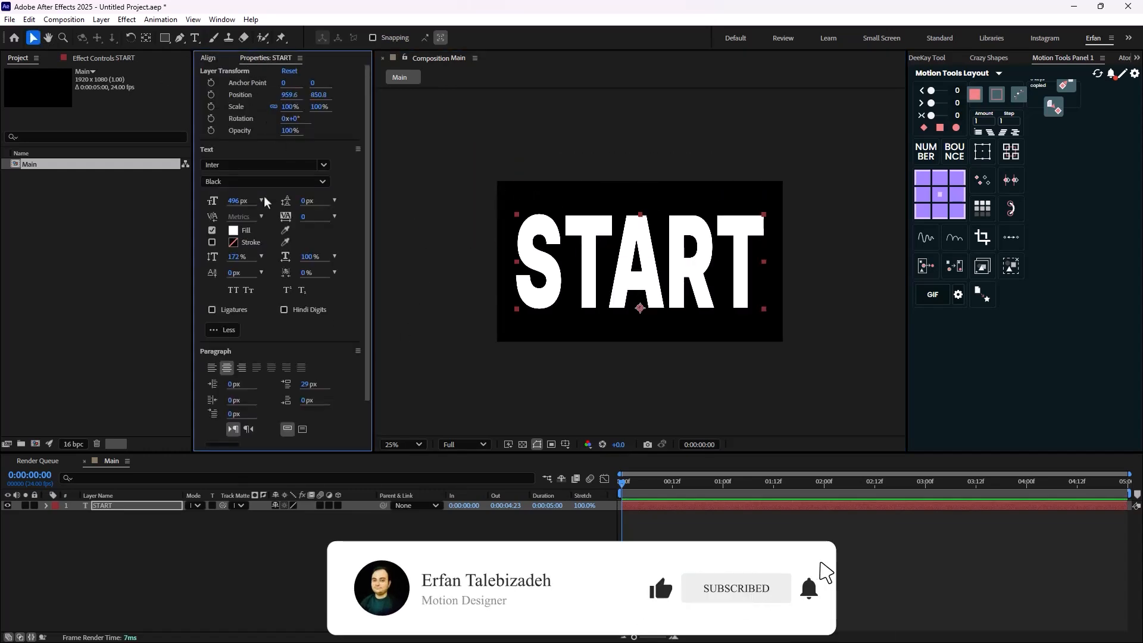
{"action": "left_click_drag", "start_coordinate": [236, 204], "coordinate": [273, 200]}
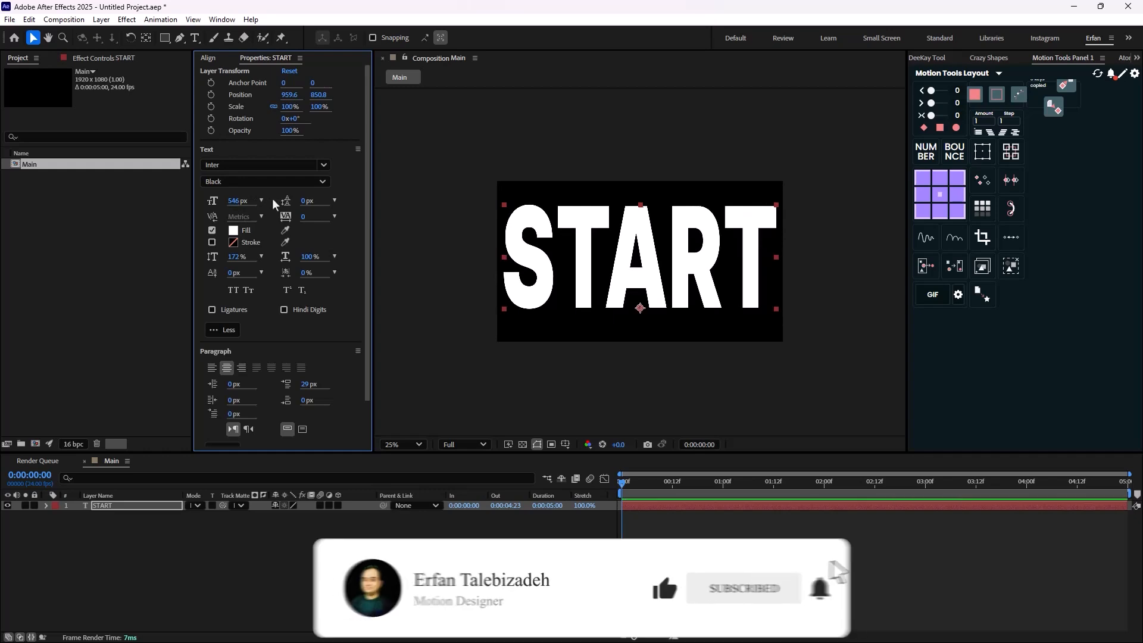
{"action": "left_click", "coordinate": [209, 58]}
{"action": "left_click", "coordinate": [287, 96]}
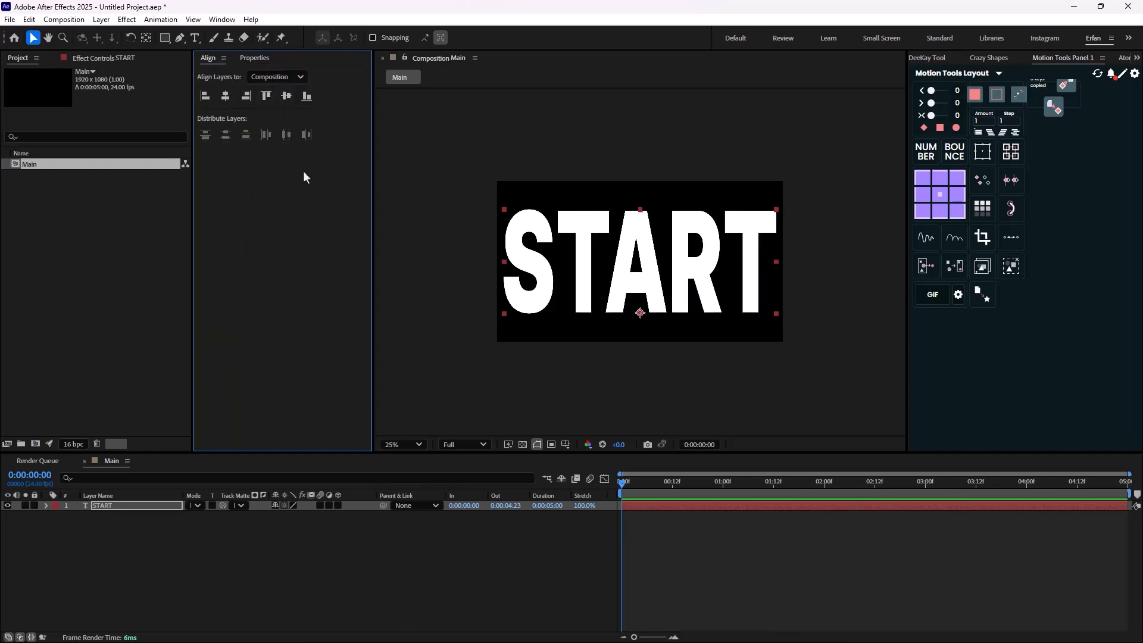
Create a white 1920x1080 solid and place it beneath the START text layer.
{"action": "left_click", "coordinate": [295, 554]}
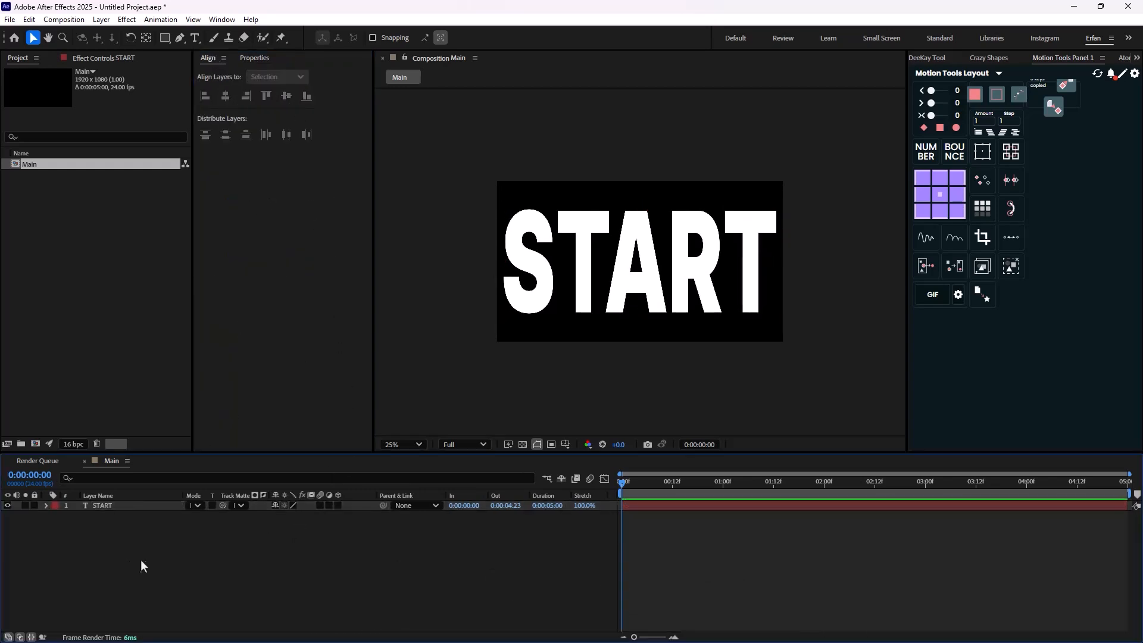
{"action": "key", "text": "ctrl+y"}
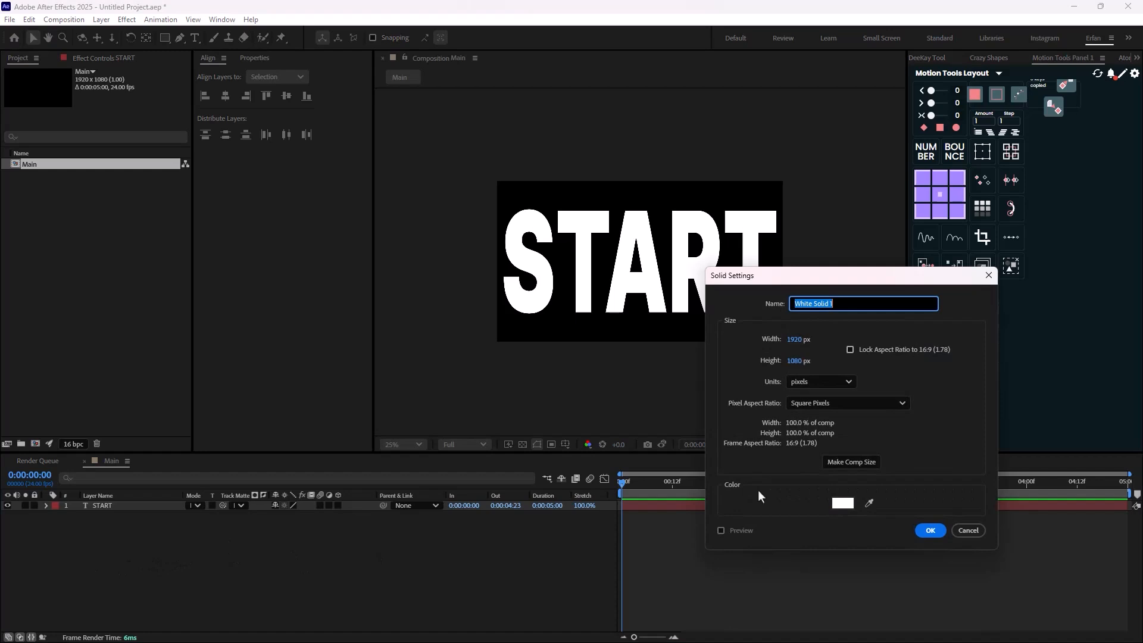
{"action": "left_click", "coordinate": [930, 530]}
{"action": "left_click", "coordinate": [128, 516]}
Apply the Fill effect to the solid behind START and set its colour to blue.
{"action": "key", "text": "ctrl+space"}
{"action": "type", "text": "fill"}
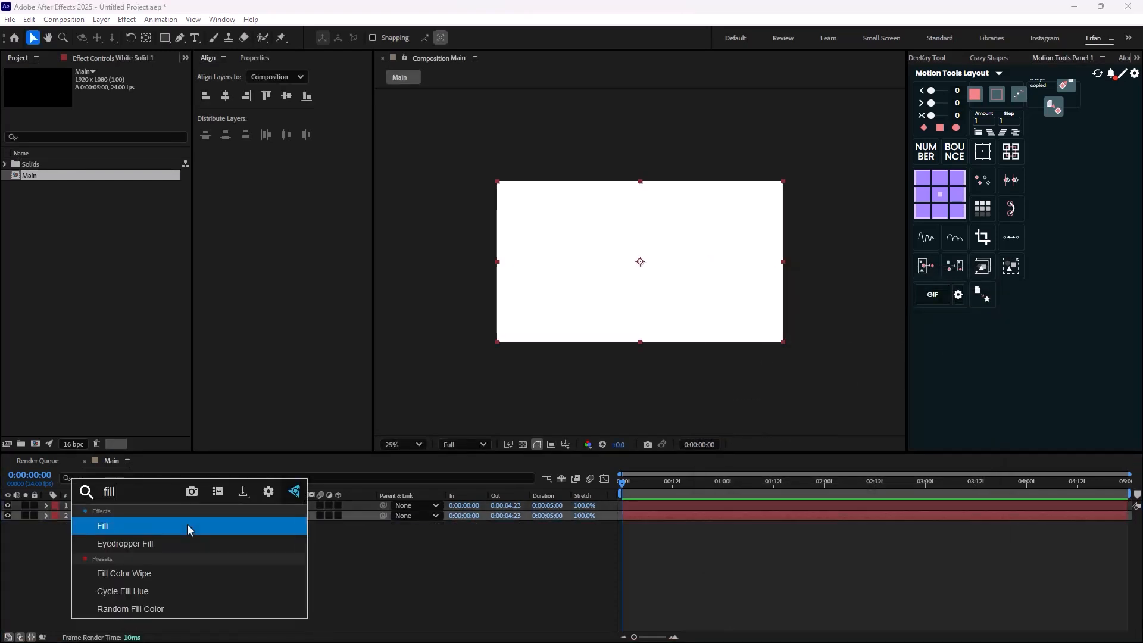
{"action": "left_click", "coordinate": [188, 527]}
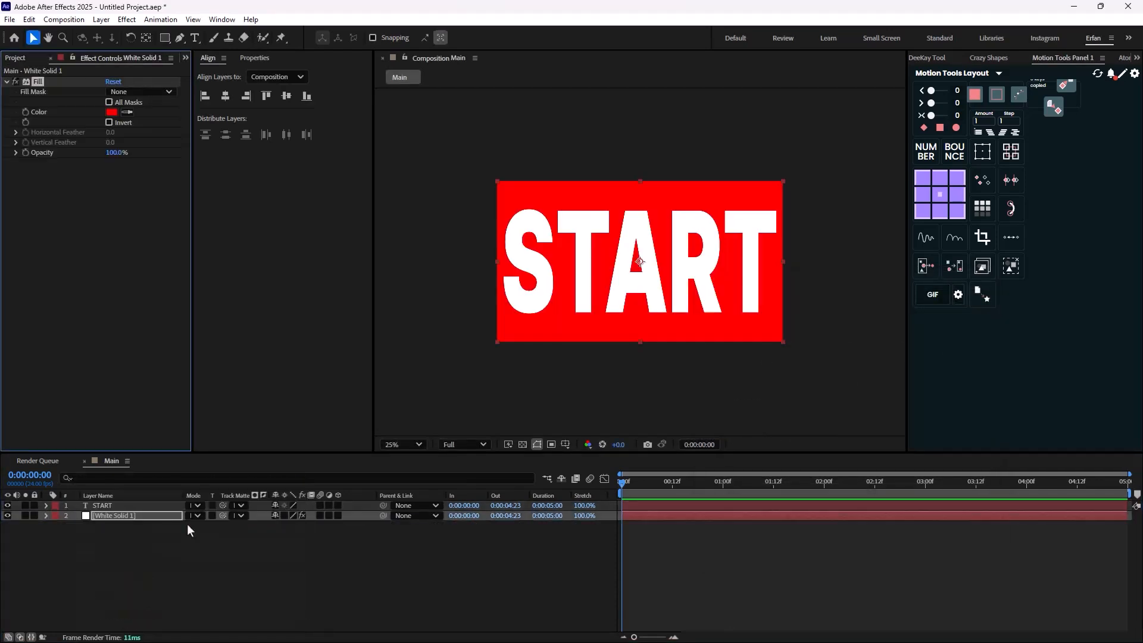
{"action": "left_click", "coordinate": [111, 113]}
{"action": "left_click_drag", "start_coordinate": [740, 484], "coordinate": [743, 483]}
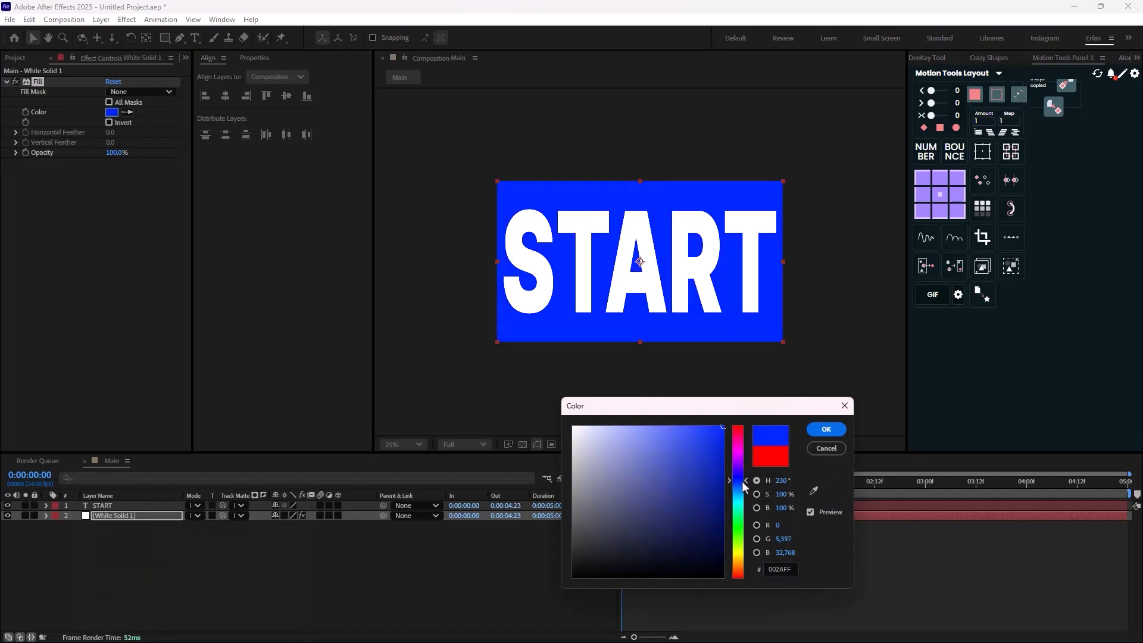
{"action": "left_click", "coordinate": [826, 429]}
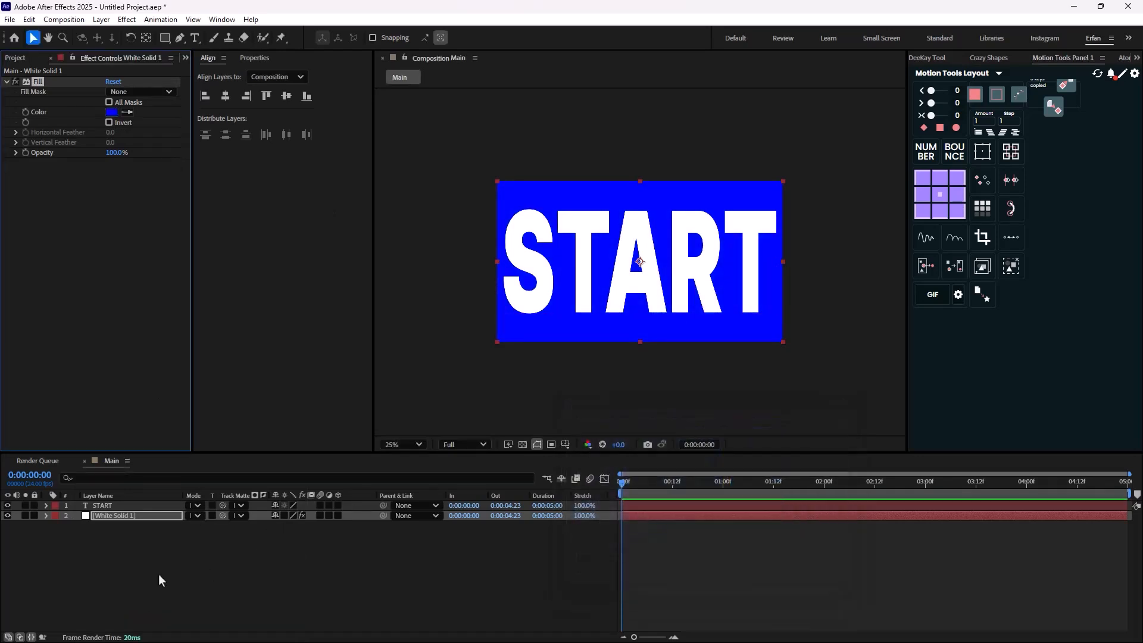
Pre-compose the START text and its blue solid with all attributes moved, and hide the resulting layer.
{"action": "left_click_drag", "start_coordinate": [159, 574], "coordinate": [136, 506]}
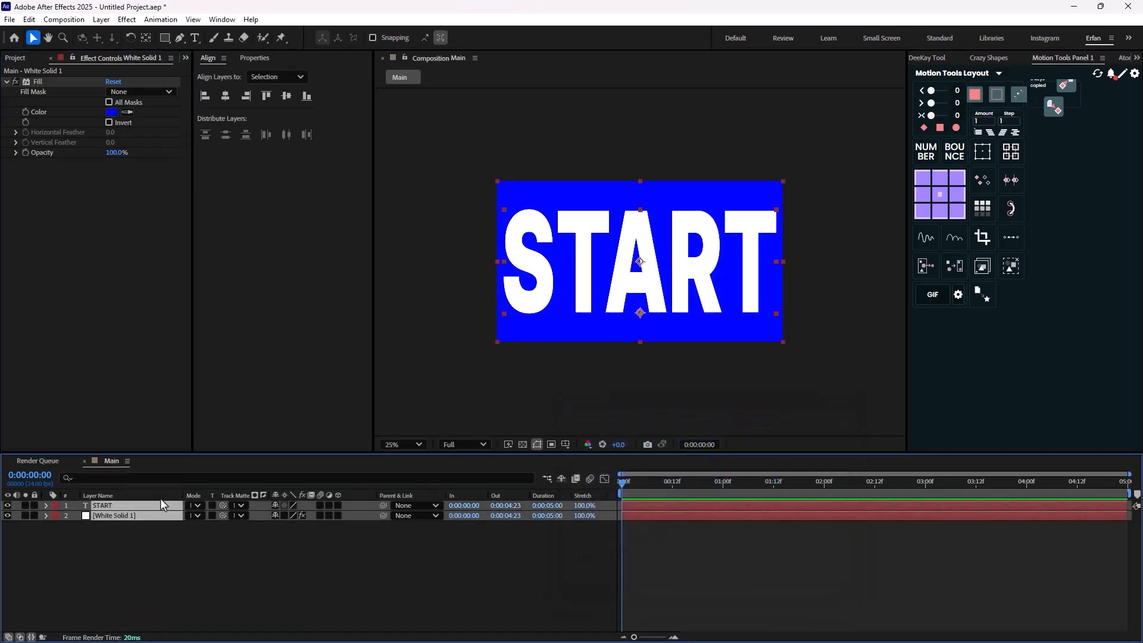
{"action": "key", "text": "ctrl+shift+c"}
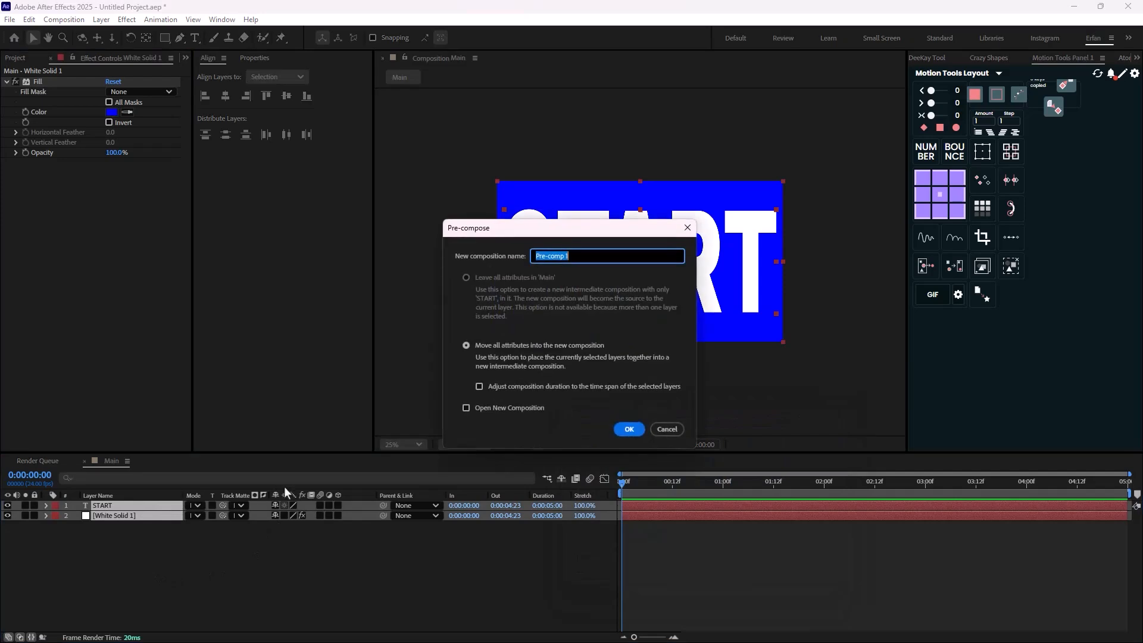
{"action": "key", "text": "Return"}
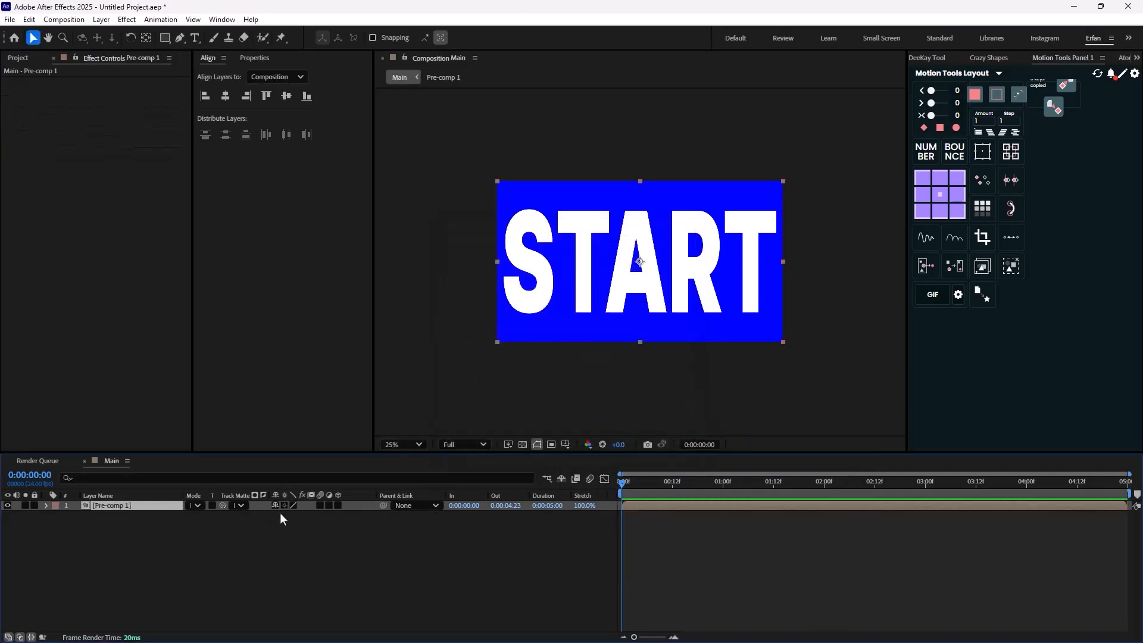
{"action": "left_click", "coordinate": [8, 505]}
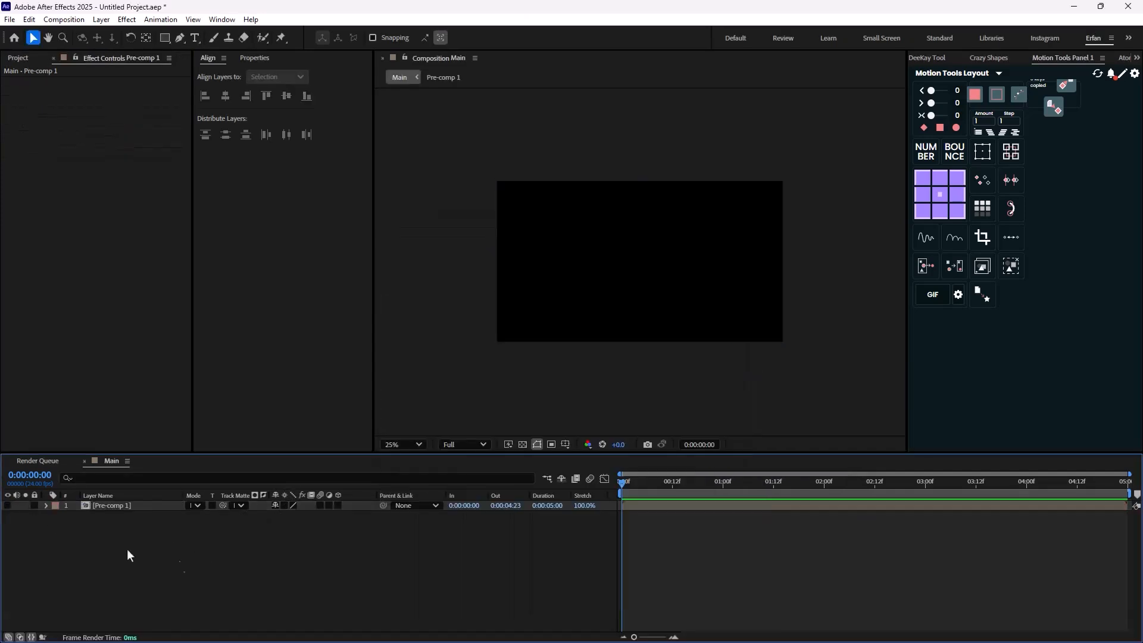
Add a text layer reading MAKE and centre it horizontally and vertically in the composition.
{"action": "key", "text": "ctrl+t"}
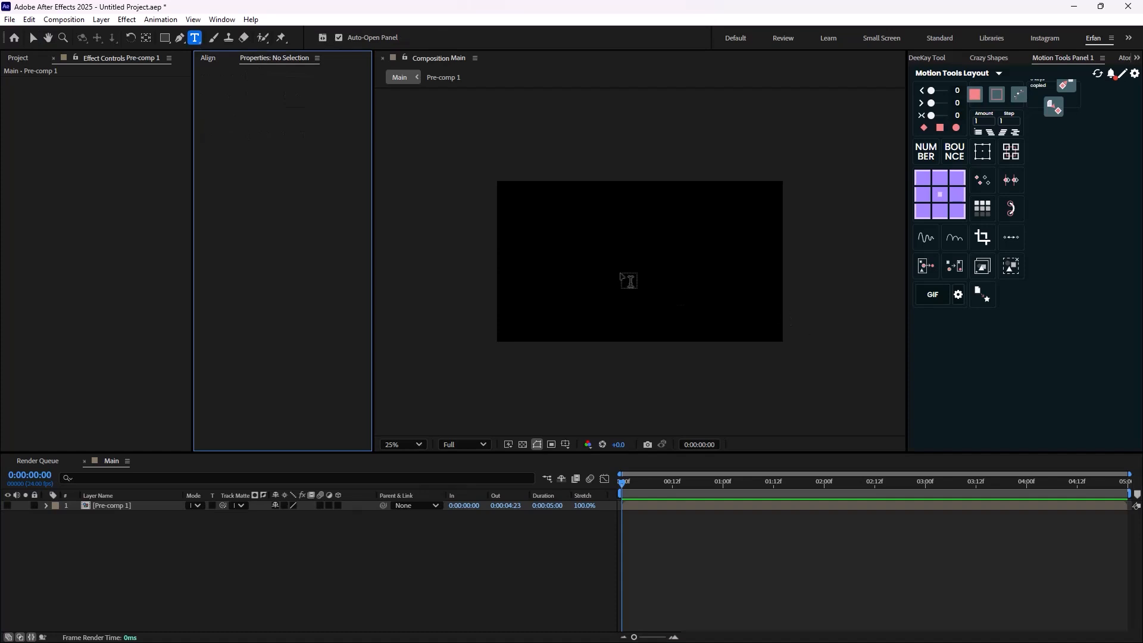
{"action": "left_click", "coordinate": [621, 273]}
{"action": "type", "text": "MAKLE"}
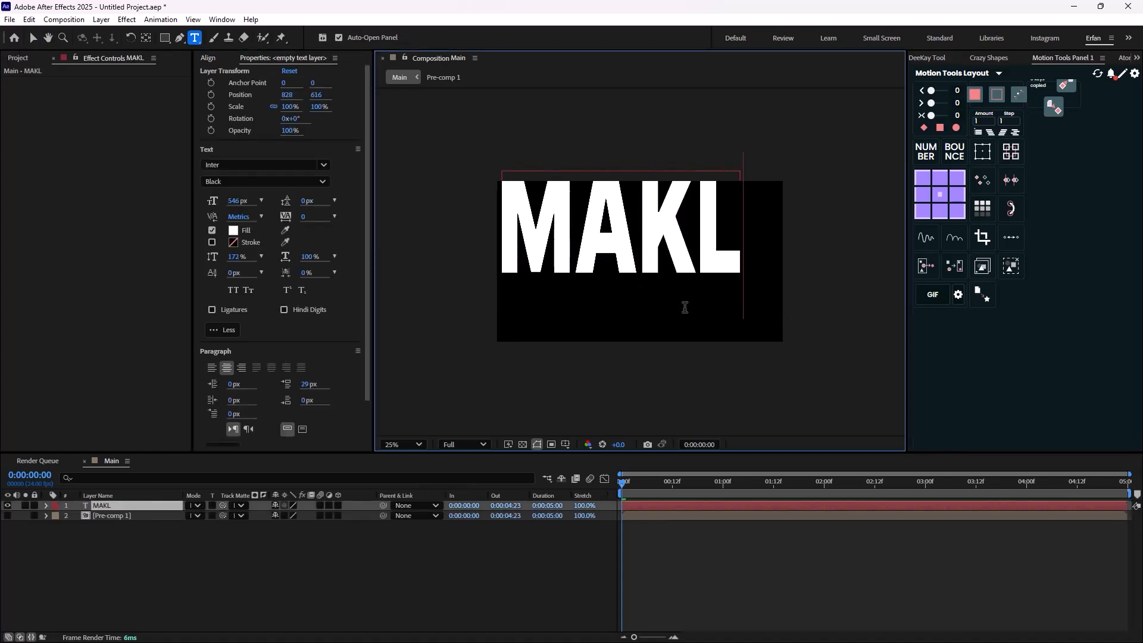
{"action": "key", "text": "BackSpace"}
{"action": "key", "text": "BackSpace"}
{"action": "type", "text": "E"}
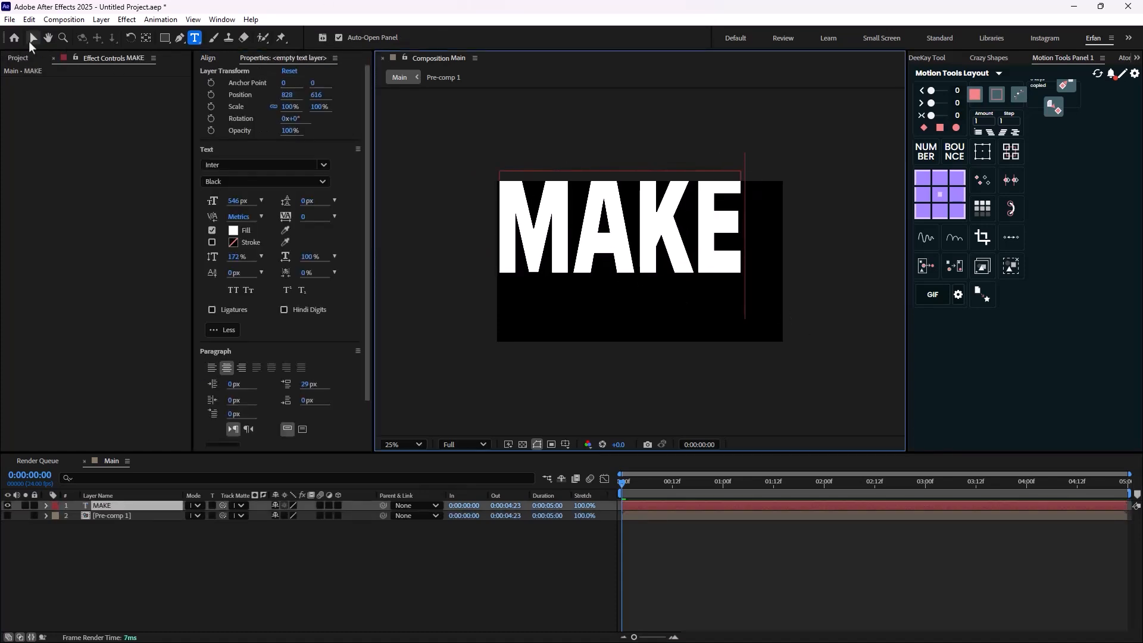
{"action": "left_click", "coordinate": [33, 38]}
{"action": "left_click", "coordinate": [207, 57]}
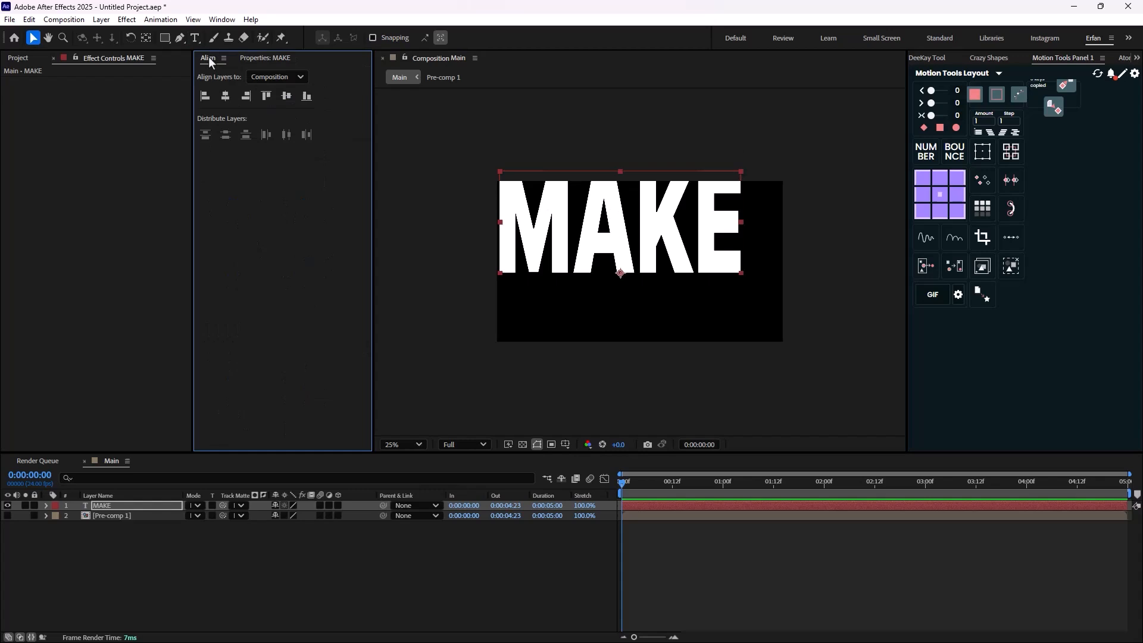
{"action": "left_click", "coordinate": [225, 96]}
{"action": "left_click", "coordinate": [286, 96]}
Increase the MAKE text's vertical scale and font size to nearly fill the frame, and centre it vertically again.
{"action": "left_click", "coordinate": [255, 58]}
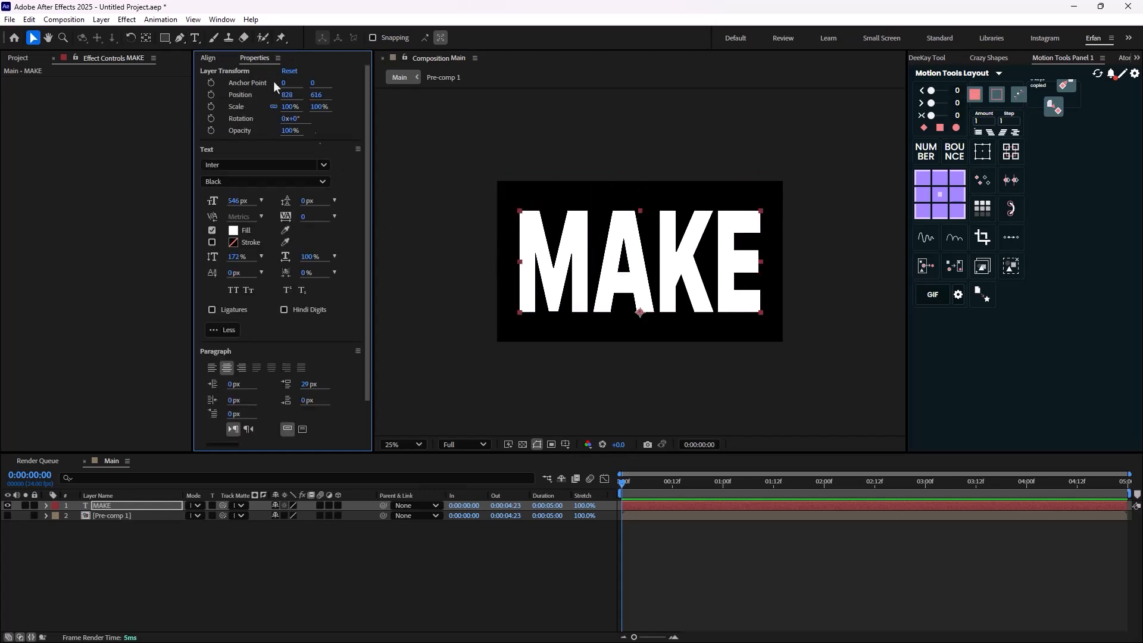
{"action": "left_click_drag", "start_coordinate": [237, 260], "coordinate": [282, 234]}
{"action": "left_click_drag", "start_coordinate": [238, 201], "coordinate": [259, 211]}
{"action": "left_click", "coordinate": [213, 57]}
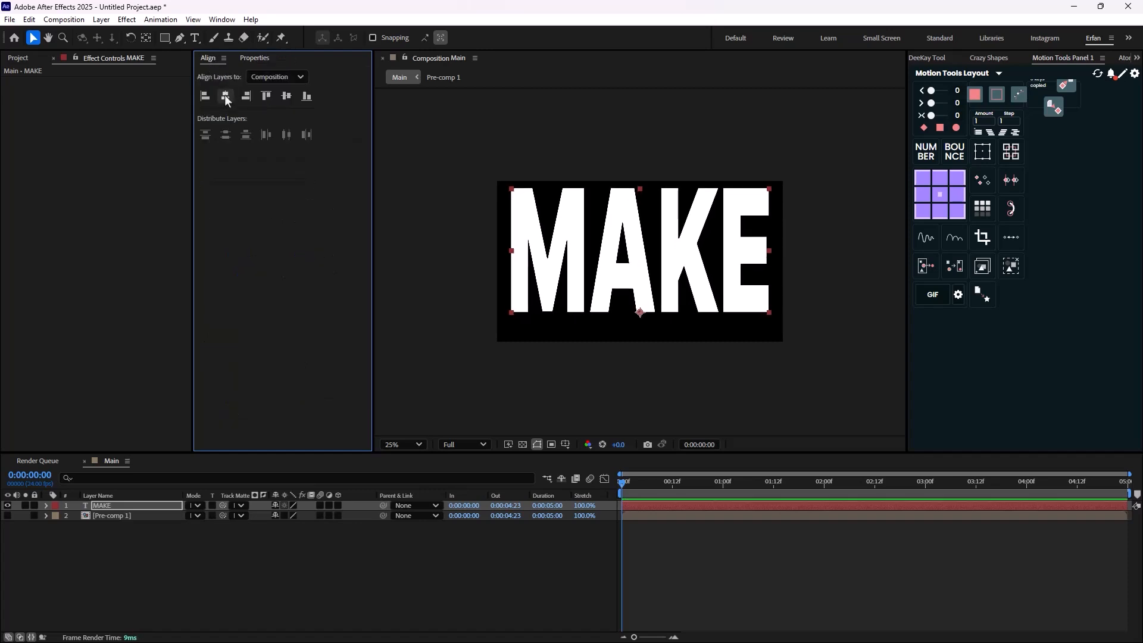
{"action": "left_click", "coordinate": [285, 96]}
Create a composition-sized white solid with the Fill effect and place it beneath the MAKE text layer.
{"action": "left_click", "coordinate": [203, 558]}
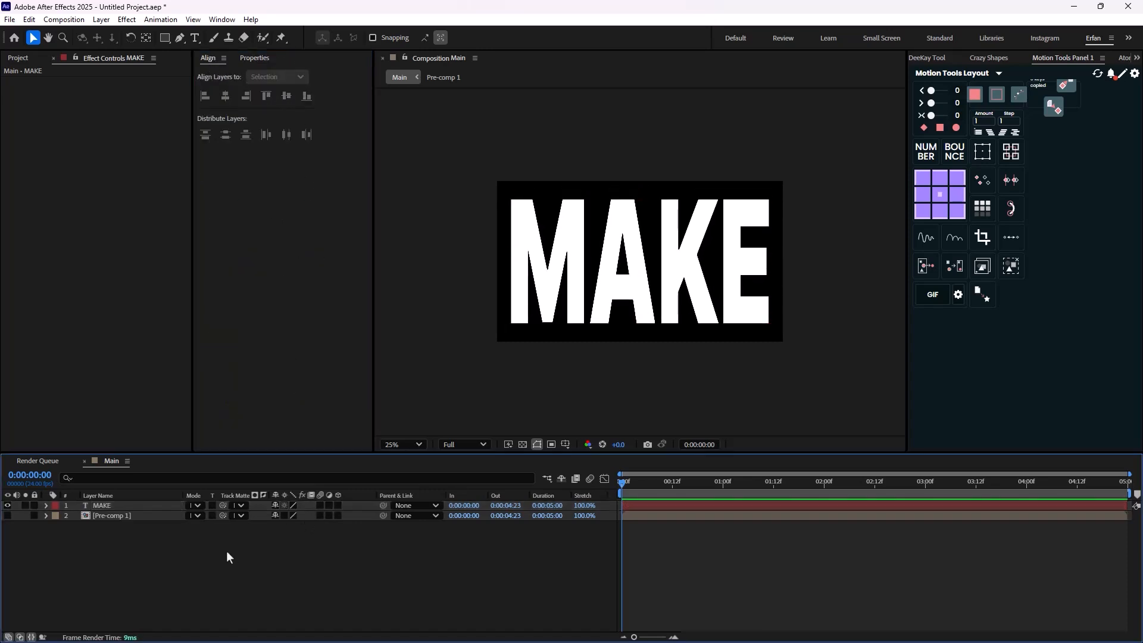
{"action": "key", "text": "ctrl+y"}
{"action": "left_click", "coordinate": [928, 530]}
{"action": "key", "text": "ctrl+space"}
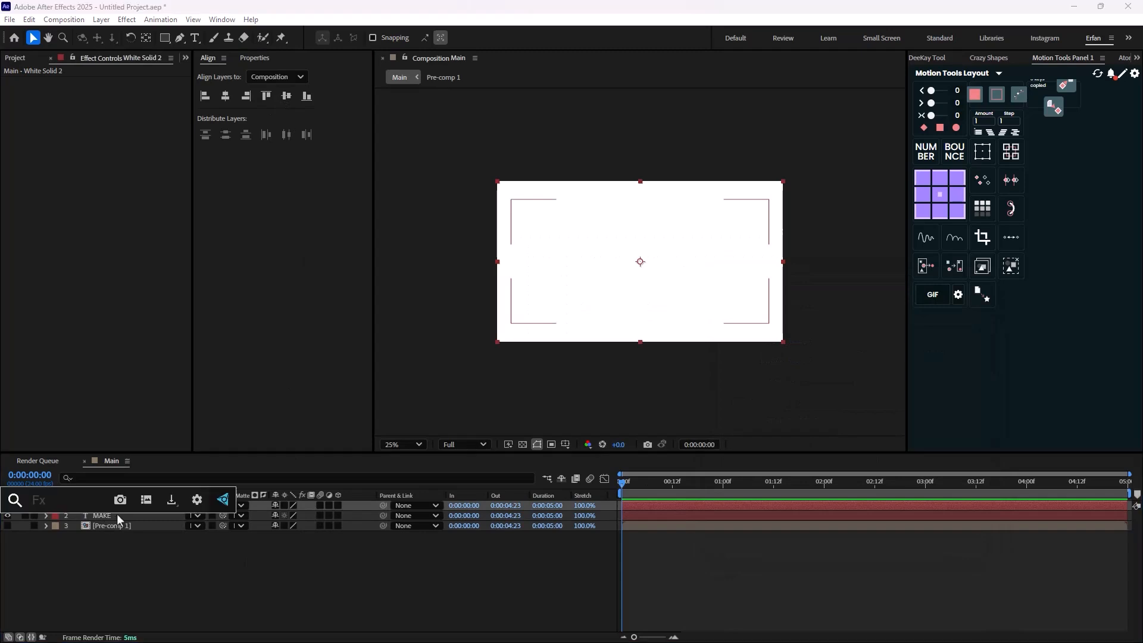
{"action": "type", "text": "fill"}
{"action": "key", "text": "Return"}
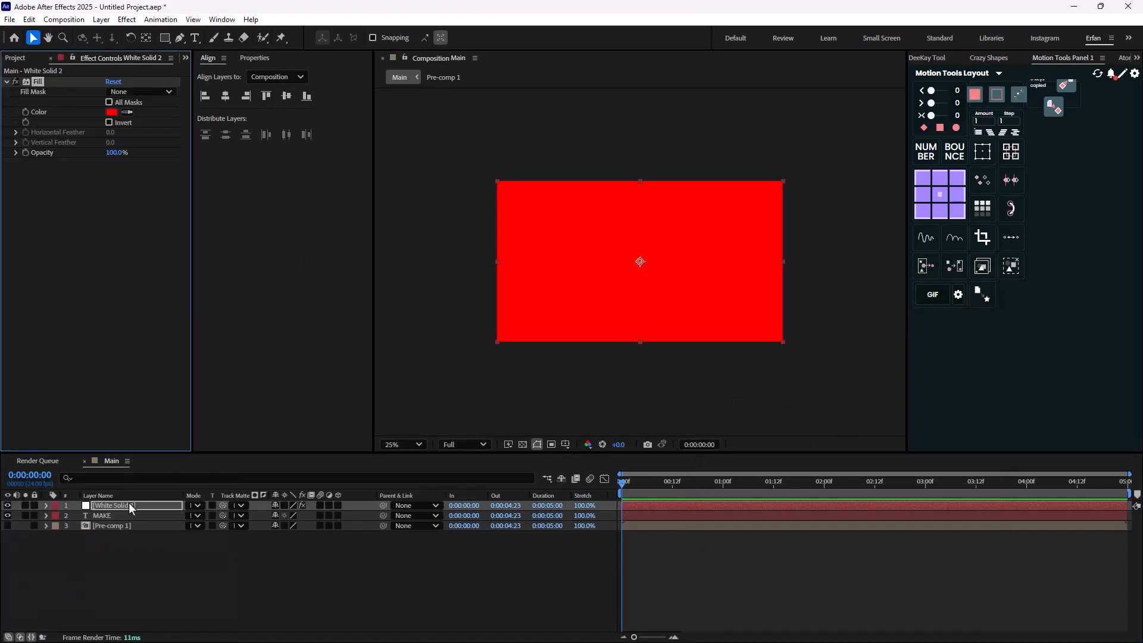
Set the Fill colour of the solid behind MAKE to purple 7200FF.
{"action": "left_click", "coordinate": [112, 112]}
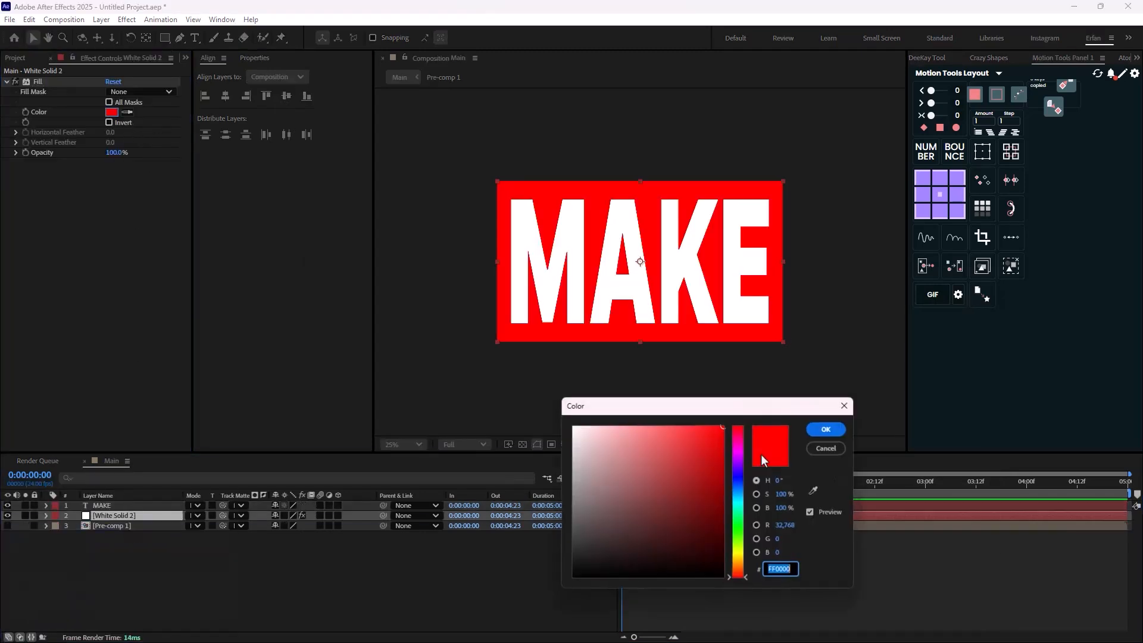
{"action": "left_click_drag", "start_coordinate": [740, 514], "coordinate": [751, 471]}
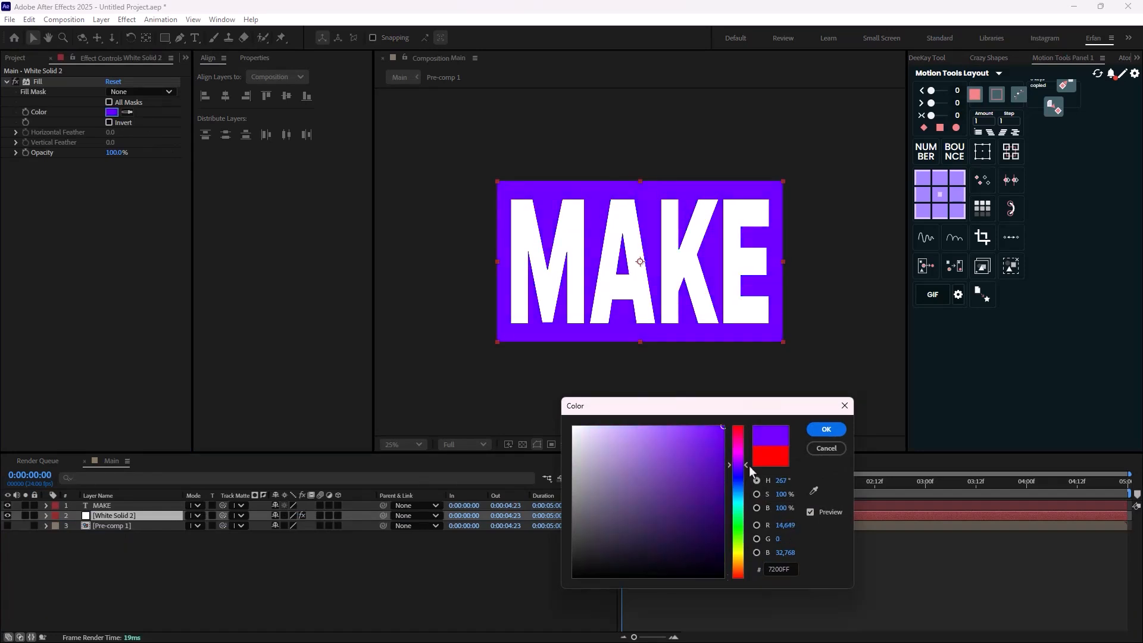
{"action": "left_click", "coordinate": [826, 429]}
Pre-compose the MAKE text together with its purple solid, moving all attributes into the new composition.
{"action": "left_click", "coordinate": [113, 508], "text": "ctrl"}
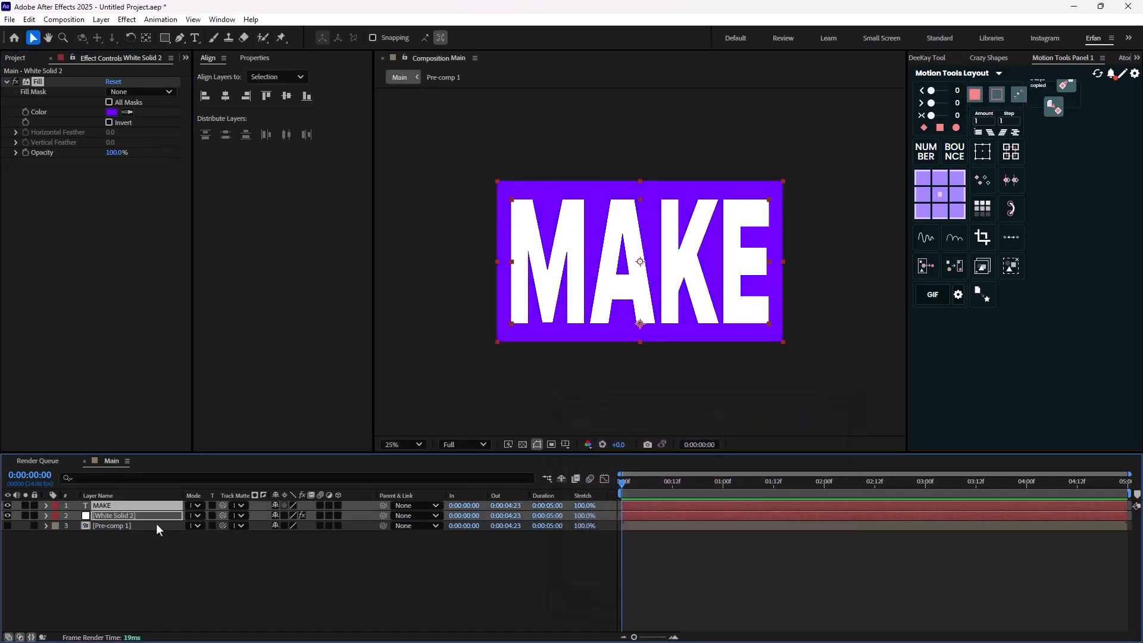
{"action": "key", "text": "ctrl+shift+c"}
{"action": "left_click", "coordinate": [633, 434]}
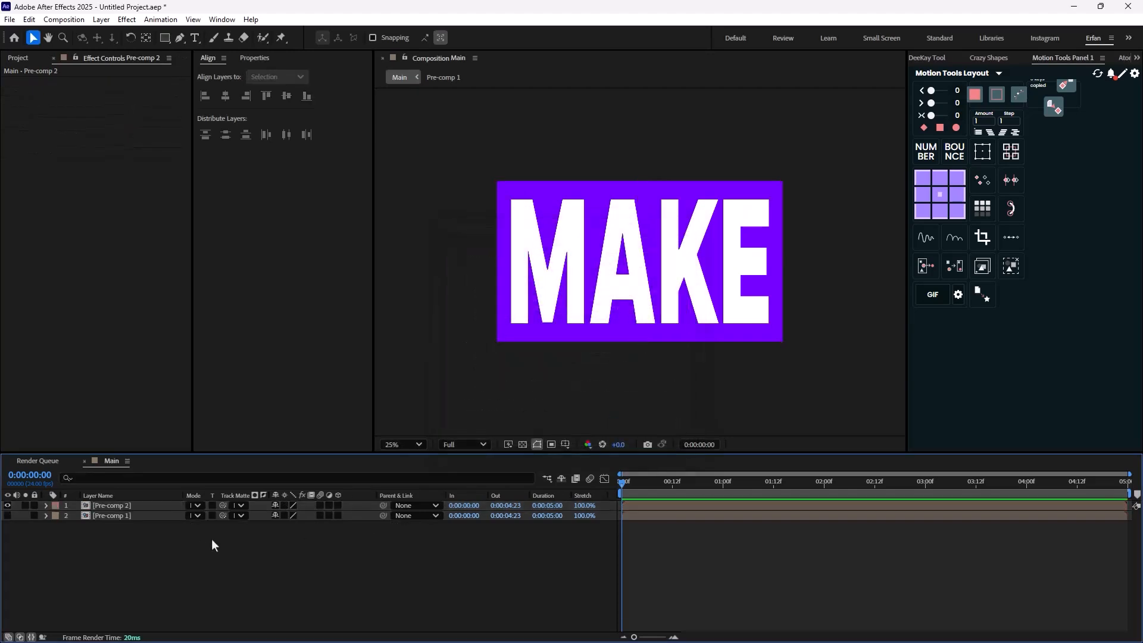
Hide the MAKE pre-comp and add a text layer reading CONTENT.
{"action": "left_click", "coordinate": [10, 506]}
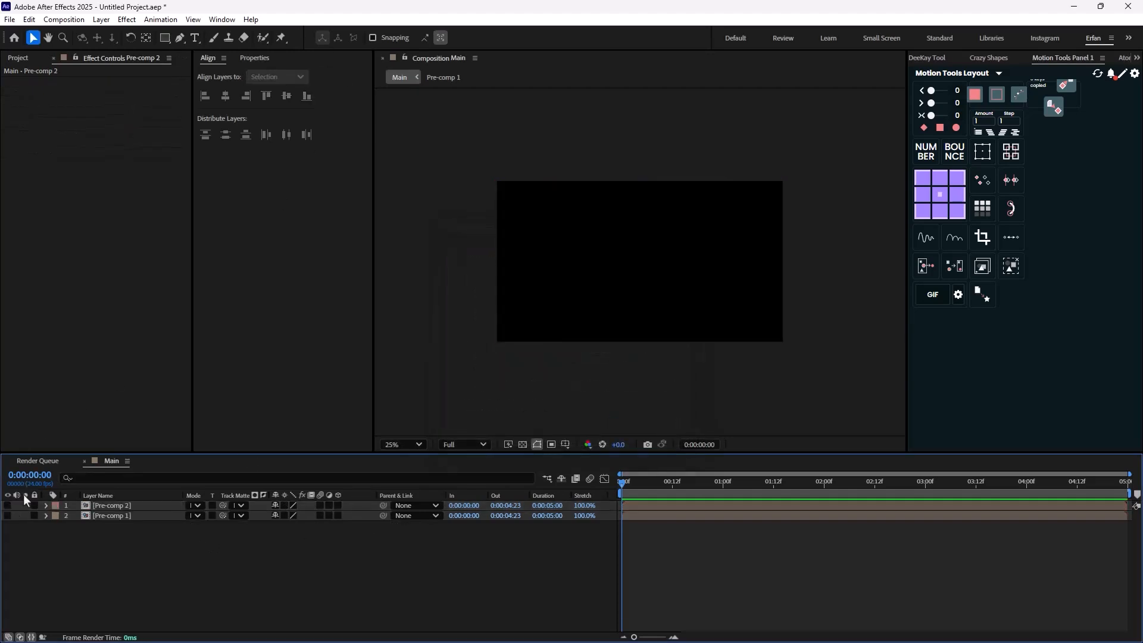
{"action": "left_click", "coordinate": [195, 38]}
{"action": "left_click", "coordinate": [609, 264]}
{"action": "type", "text": "C"}
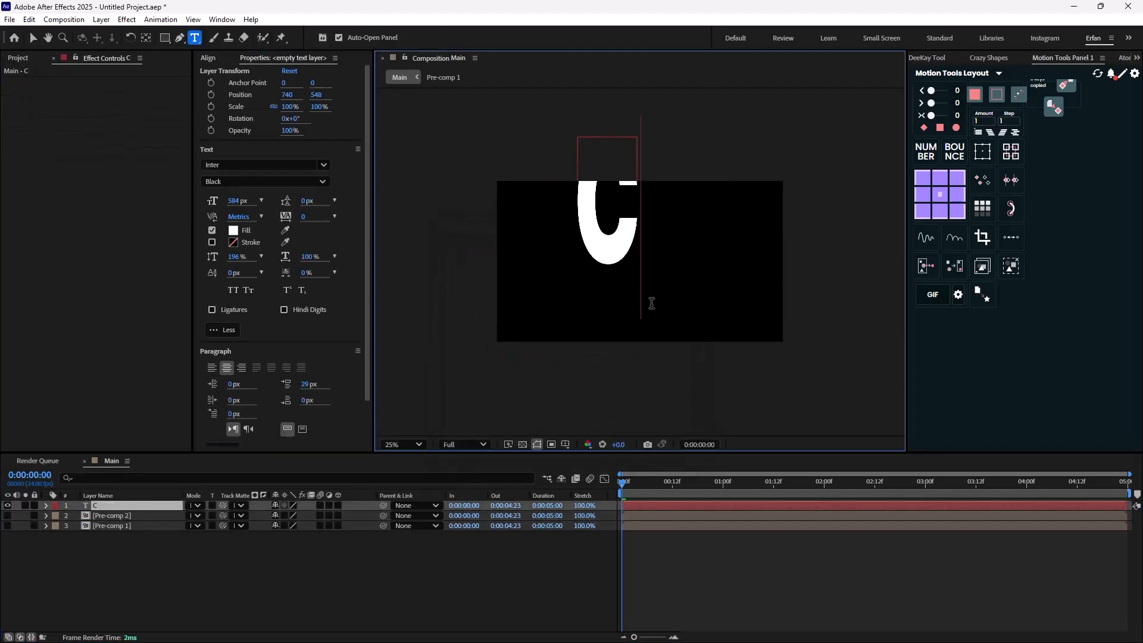
{"action": "type", "text": "ONTENT"}
Set the CONTENT text to 356 px with a 262% vertical scale, and centre it horizontally and vertically in the composition.
{"action": "key", "text": "ctrl+a"}
{"action": "left_click_drag", "start_coordinate": [240, 201], "coordinate": [114, 222]}
{"action": "key", "text": "v"}
{"action": "left_click_drag", "start_coordinate": [586, 216], "coordinate": [617, 249]}
{"action": "left_click_drag", "start_coordinate": [238, 257], "coordinate": [279, 256]}
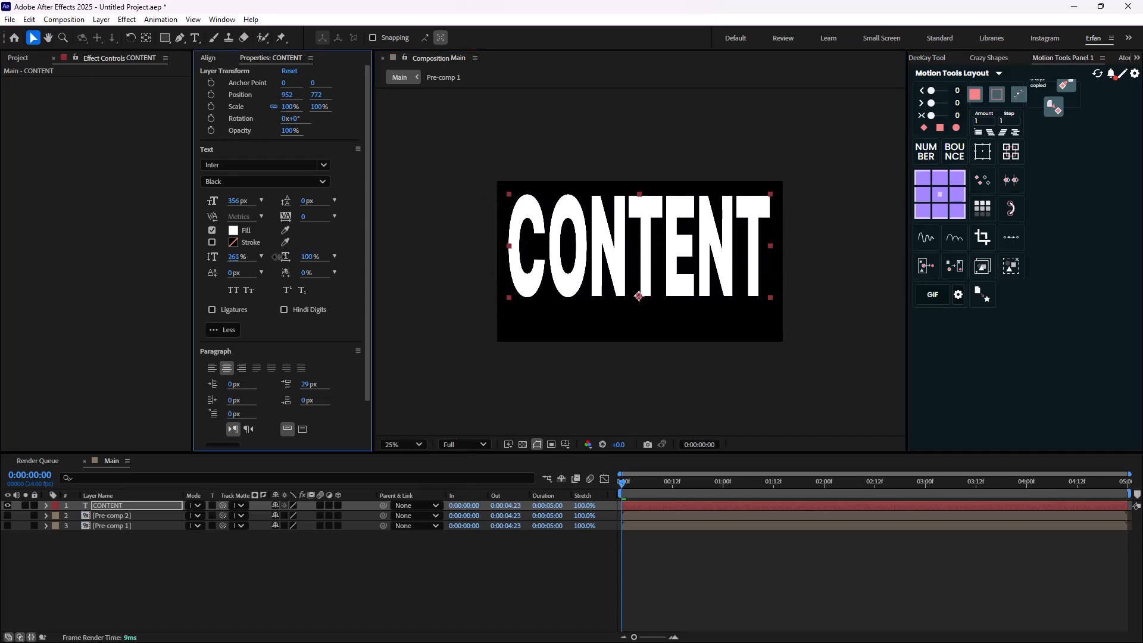
{"action": "left_click", "coordinate": [208, 57]}
{"action": "left_click", "coordinate": [225, 96]}
{"action": "left_click", "coordinate": [286, 96]}
Create a composition-sized white solid beneath the CONTENT text layer and apply the Fill effect to it.
{"action": "left_click", "coordinate": [153, 561]}
{"action": "key", "text": "ctrl+y"}
{"action": "key", "text": "Return"}
{"action": "left_click_drag", "start_coordinate": [118, 505], "coordinate": [122, 522]}
{"action": "key", "text": "ctrl+space"}
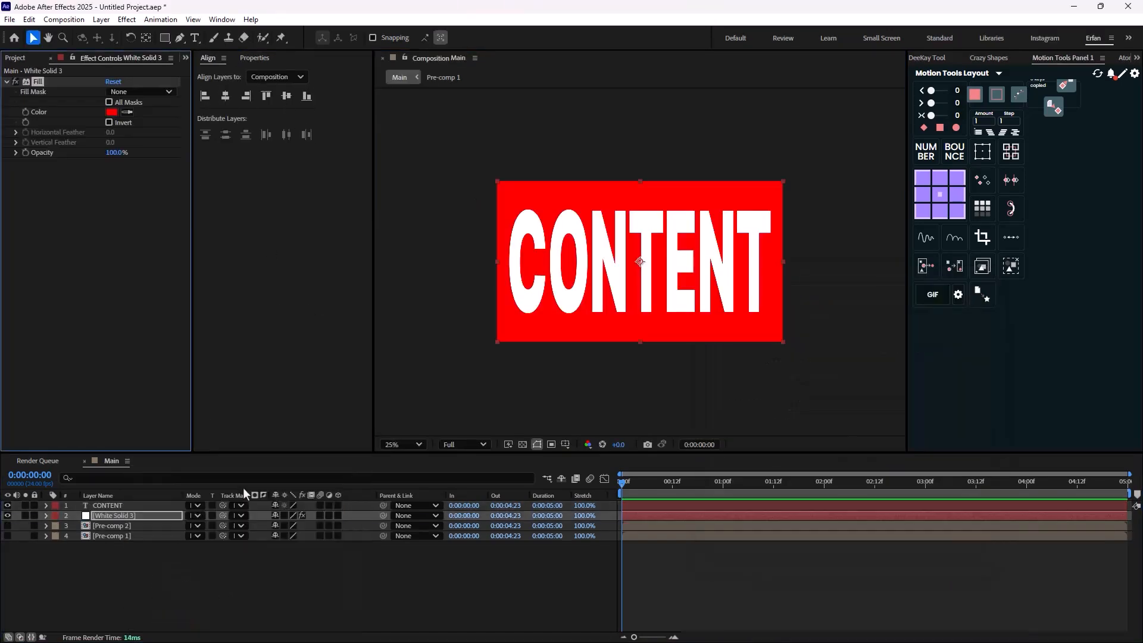
Set the Fill colour of the solid behind CONTENT to brown.
{"action": "left_click", "coordinate": [112, 112]}
{"action": "left_click_drag", "start_coordinate": [741, 552], "coordinate": [739, 563]}
{"action": "left_click_drag", "start_coordinate": [717, 516], "coordinate": [713, 505]}
{"action": "left_click", "coordinate": [825, 428]}
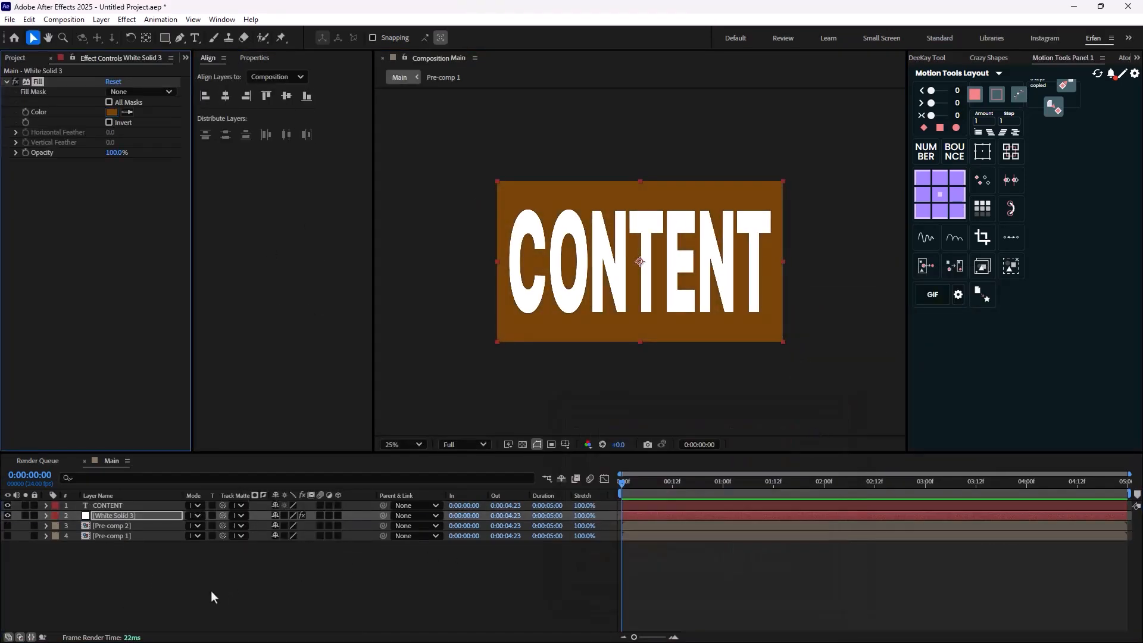
Pre-compose the CONTENT text together with its brown solid and hide the resulting layer.
{"action": "left_click", "coordinate": [683, 504], "text": "shift"}
{"action": "key", "text": "ctrl+shift+c"}
{"action": "key", "text": "Return"}
{"action": "left_click", "coordinate": [8, 505]}
Add a text layer reading TODAY and move it roughly to the middle of the frame.
{"action": "left_click", "coordinate": [194, 37]}
{"action": "left_click", "coordinate": [589, 268]}
{"action": "type", "text": "TODAY"}
{"action": "left_click_drag", "start_coordinate": [595, 238], "coordinate": [643, 281]}
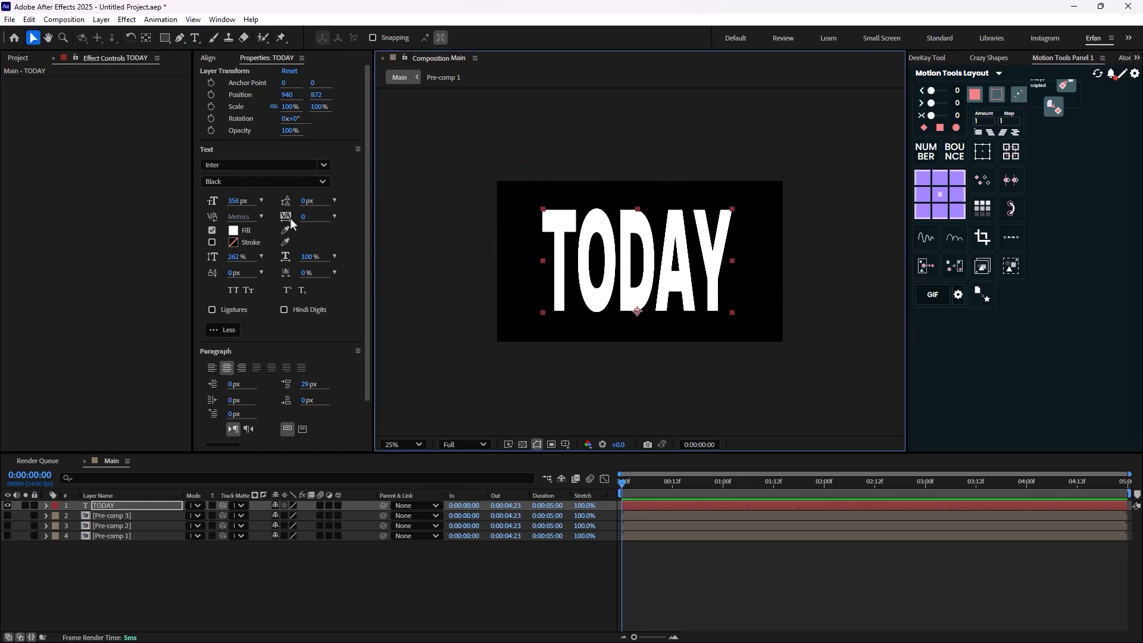
Set TODAY to 355 px with 139% horizontal scale, slightly increase its vertical scale, and centre it both ways in the composition.
{"action": "left_click_drag", "start_coordinate": [306, 257], "coordinate": [330, 260]}
{"action": "mouse_move", "coordinate": [233, 200]}
{"action": "left_mouse_down"}
{"action": "mouse_move", "coordinate": [246, 200]}
{"action": "mouse_move", "coordinate": [232, 200]}
{"action": "left_mouse_up"}
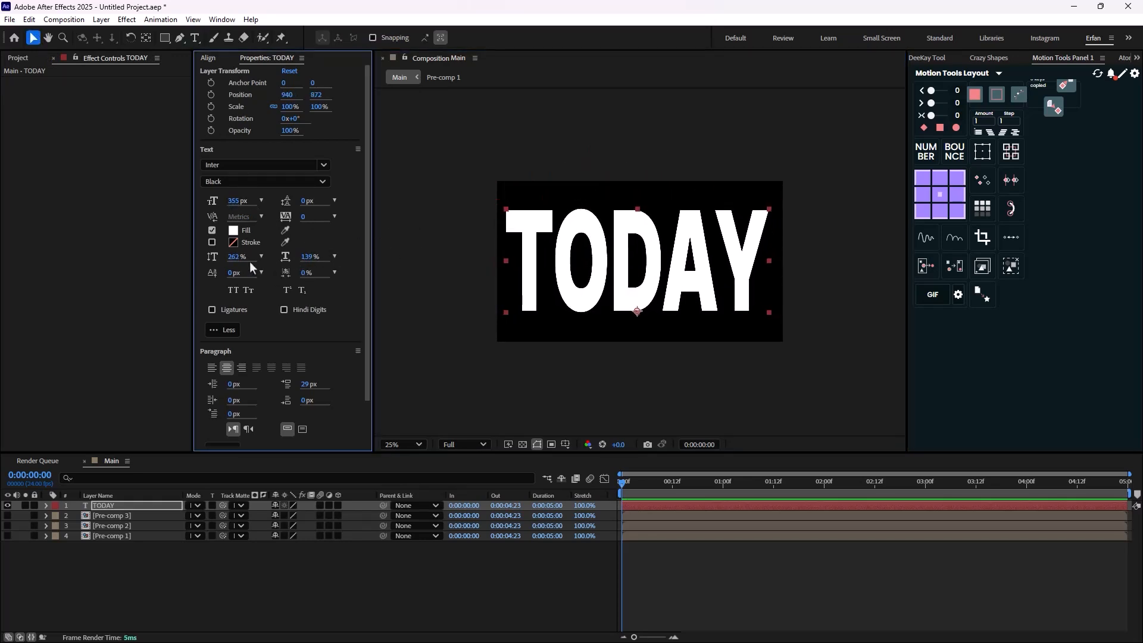
{"action": "left_click_drag", "start_coordinate": [234, 257], "coordinate": [250, 258]}
{"action": "left_click", "coordinate": [208, 57]}
{"action": "left_click", "coordinate": [225, 95]}
{"action": "left_click", "coordinate": [286, 96]}
Create a composition-sized white solid beneath the TODAY text layer and add the Fill effect to it.
{"action": "left_click", "coordinate": [452, 586]}
{"action": "key", "text": "ctrl+y"}
{"action": "left_click", "coordinate": [930, 530]}
{"action": "left_click_drag", "start_coordinate": [111, 505], "coordinate": [107, 520]}
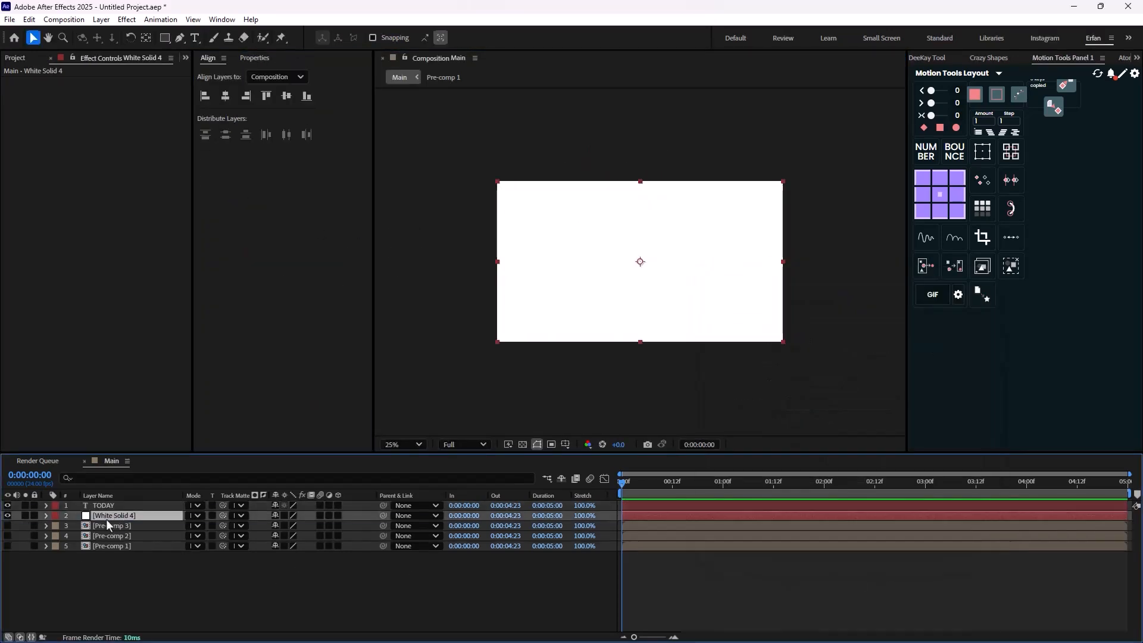
{"action": "key", "text": "ctrl+space"}
{"action": "type", "text": "fill"}
{"action": "key", "text": "Return"}
Set the Fill colour of the solid behind TODAY to a crimson red.
{"action": "left_click", "coordinate": [112, 112]}
{"action": "left_click", "coordinate": [704, 426]}
{"action": "left_click", "coordinate": [738, 430]}
{"action": "left_click", "coordinate": [706, 442]}
{"action": "key", "text": "Return"}
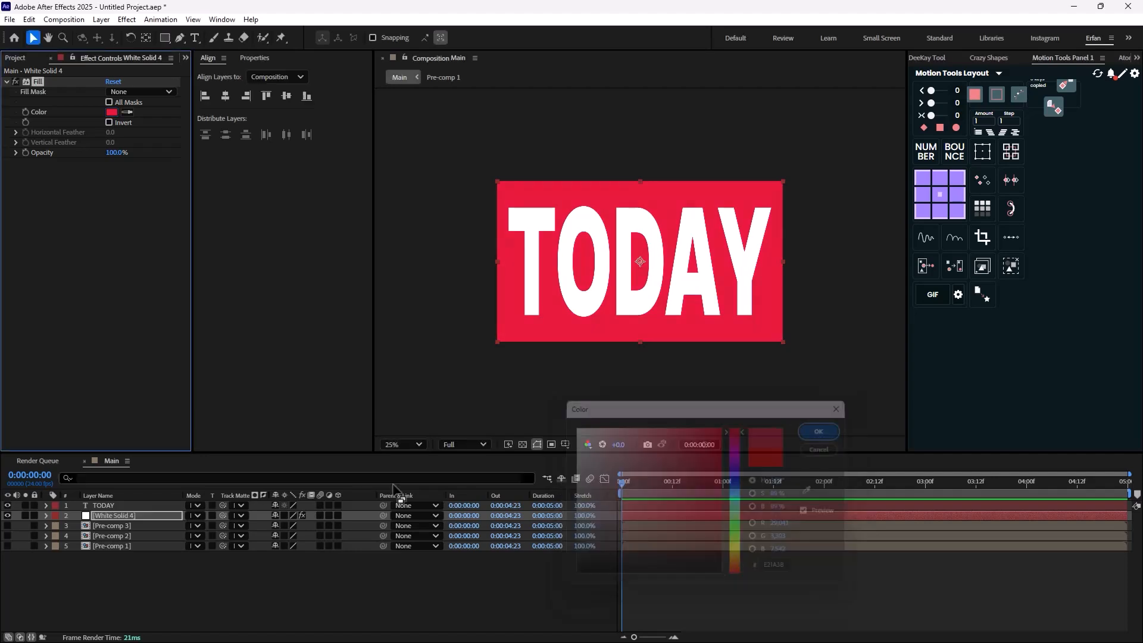
Pre-compose the TODAY text together with its crimson solid.
{"action": "left_click", "coordinate": [104, 506], "text": "ctrl"}
{"action": "key", "text": "ctrl+shift+c"}
{"action": "left_click", "coordinate": [625, 430]}
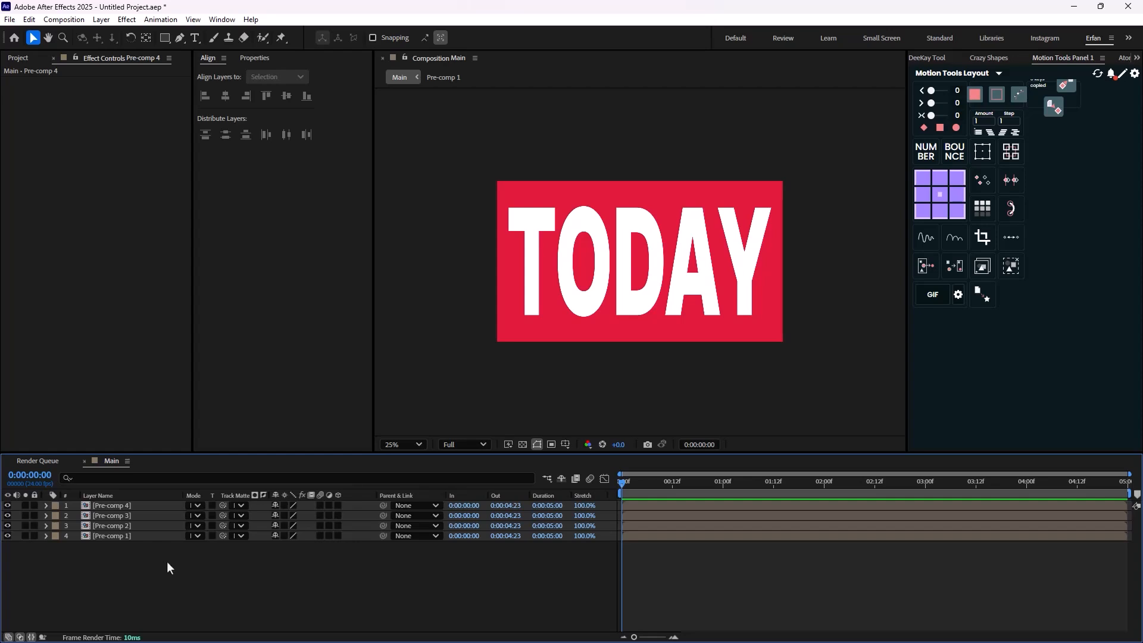
Set the scale of all four pre-comp layers to 50%.
{"action": "key", "text": "ctrl+a"}
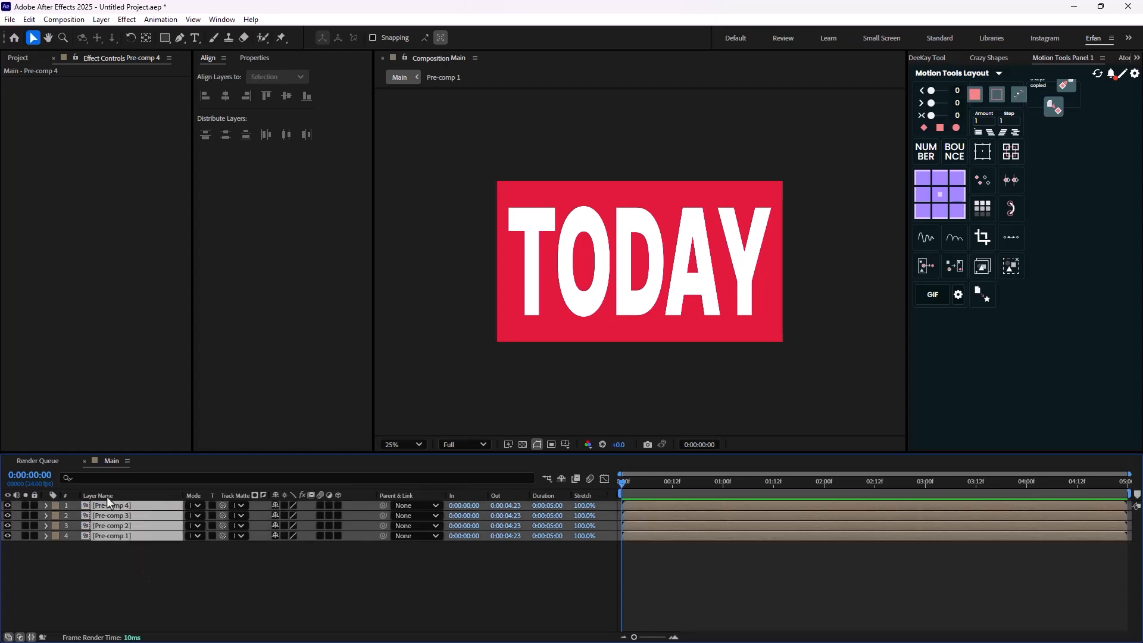
{"action": "key", "text": "s"}
{"action": "left_click", "coordinate": [285, 517]}
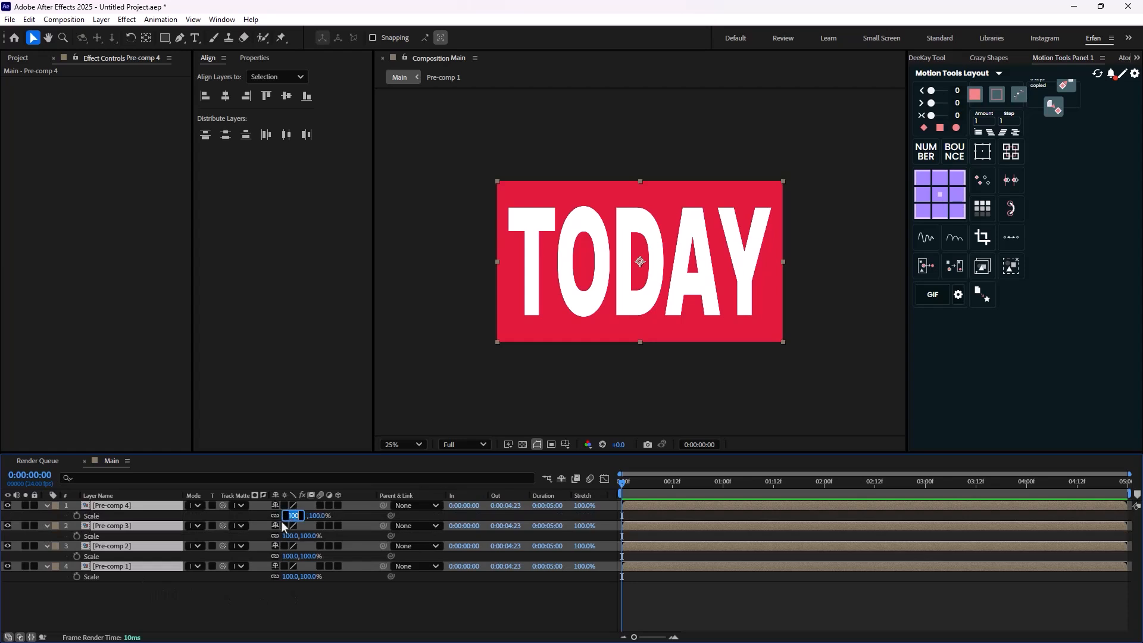
{"action": "type", "text": "50"}
{"action": "key", "text": "Return"}
{"action": "left_click", "coordinate": [320, 584]}
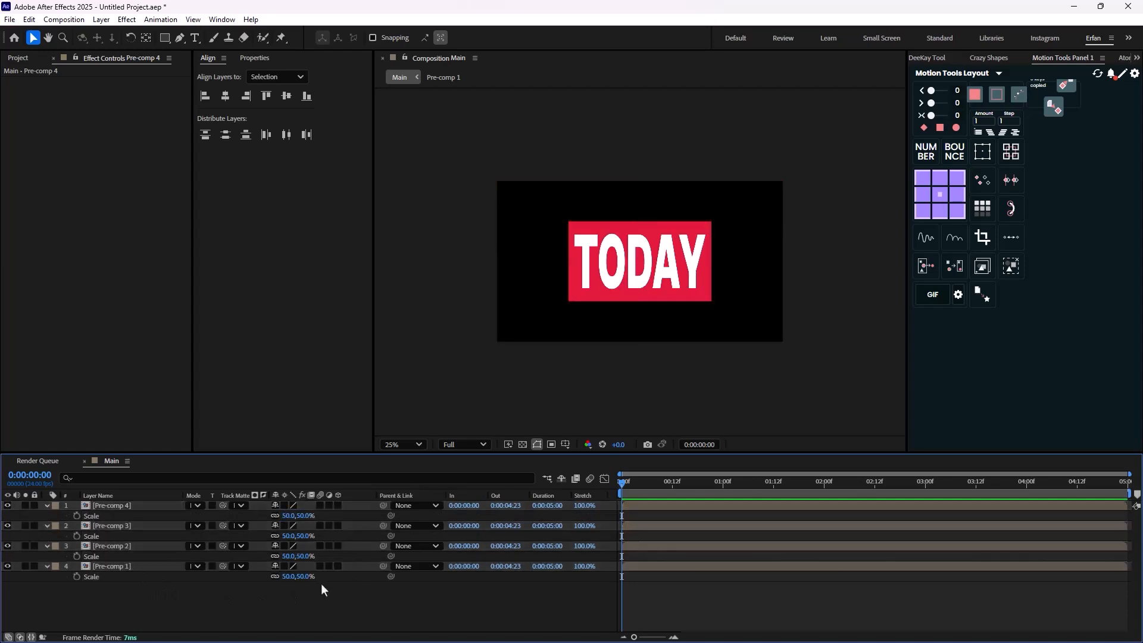
Turn on snapping and place START in the frame's upper-left quarter and MAKE in the upper-right quarter.
{"action": "left_click", "coordinate": [130, 569]}
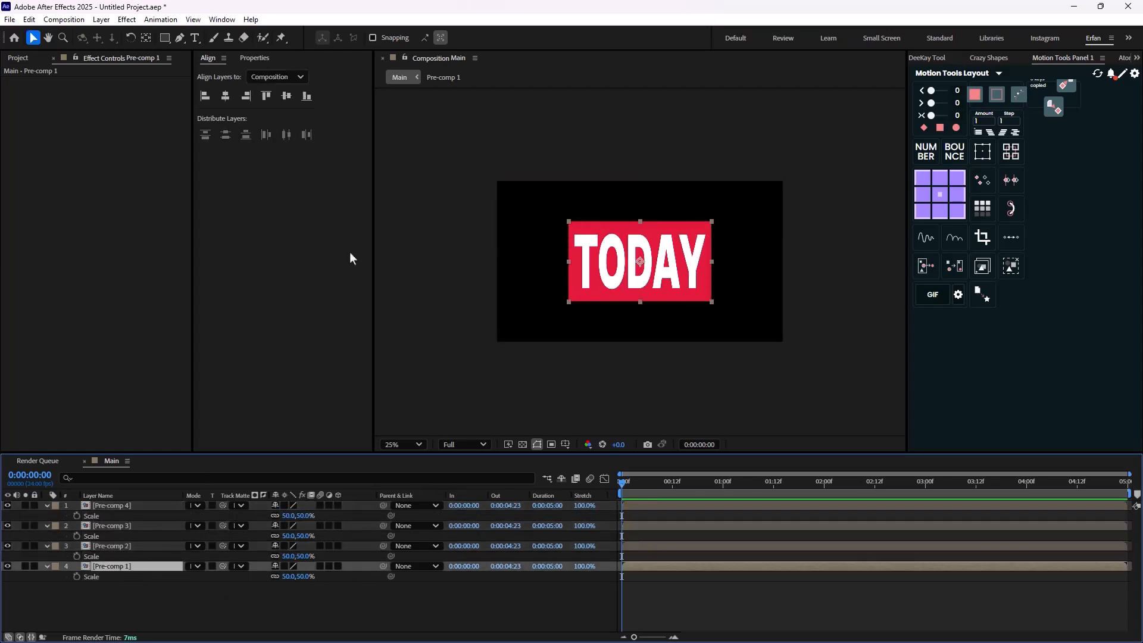
{"action": "left_click", "coordinate": [375, 38]}
{"action": "left_click_drag", "start_coordinate": [606, 291], "coordinate": [565, 241]}
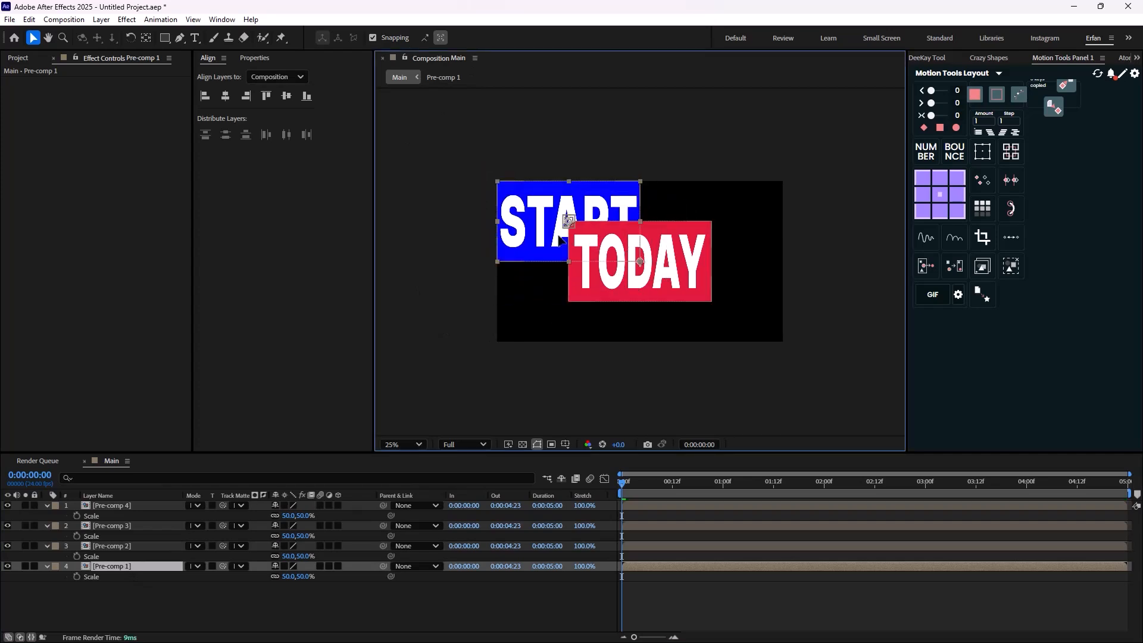
{"action": "left_click", "coordinate": [144, 548]}
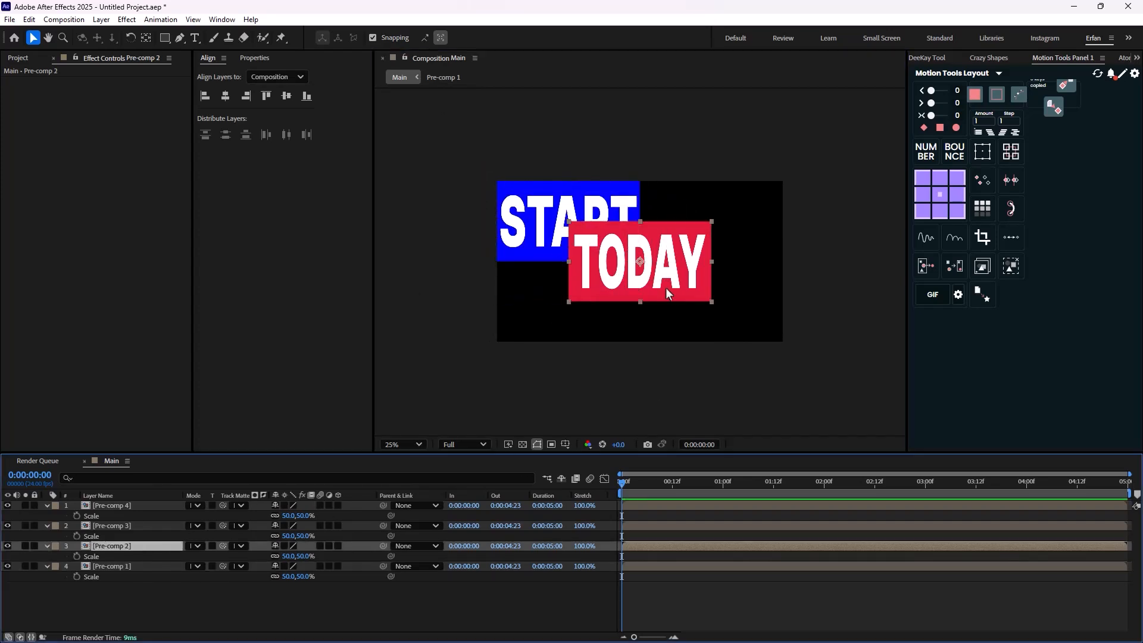
{"action": "left_click_drag", "start_coordinate": [656, 235], "coordinate": [728, 194]}
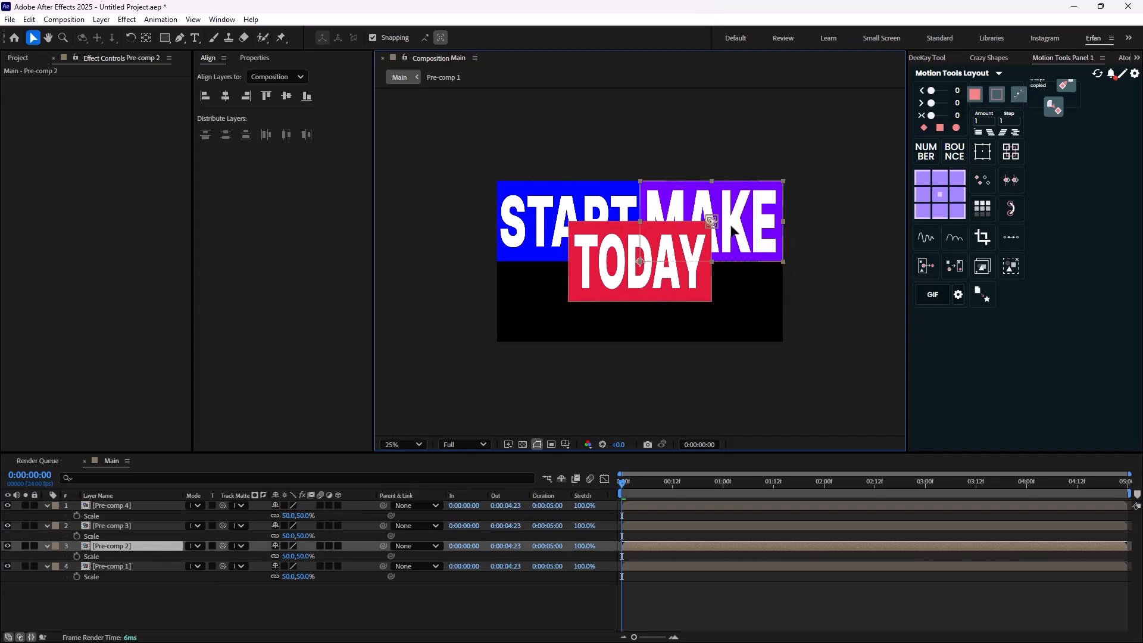
Place CONTENT in the frame's lower-left quarter and TODAY in the lower-right quarter, flush with the neighbouring panels.
{"action": "left_click", "coordinate": [120, 527]}
{"action": "left_click_drag", "start_coordinate": [595, 277], "coordinate": [524, 318]}
{"action": "left_click", "coordinate": [137, 505]}
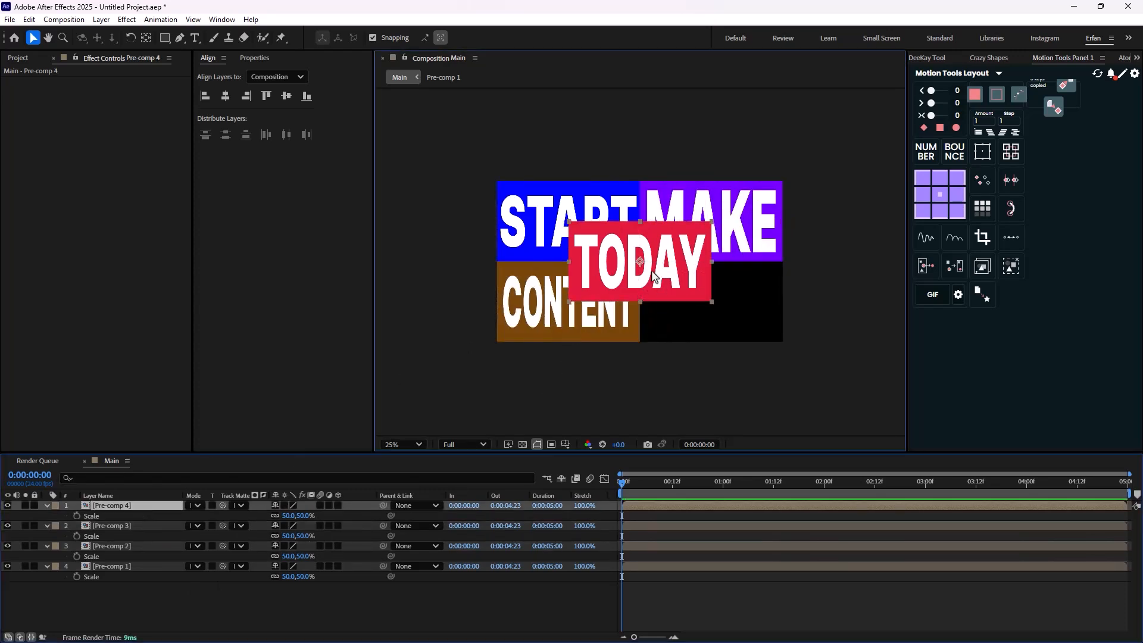
{"action": "left_click_drag", "start_coordinate": [653, 274], "coordinate": [723, 309]}
{"action": "scroll", "coordinate": [724, 310], "scroll_direction": "up", "scroll_amount": 4}
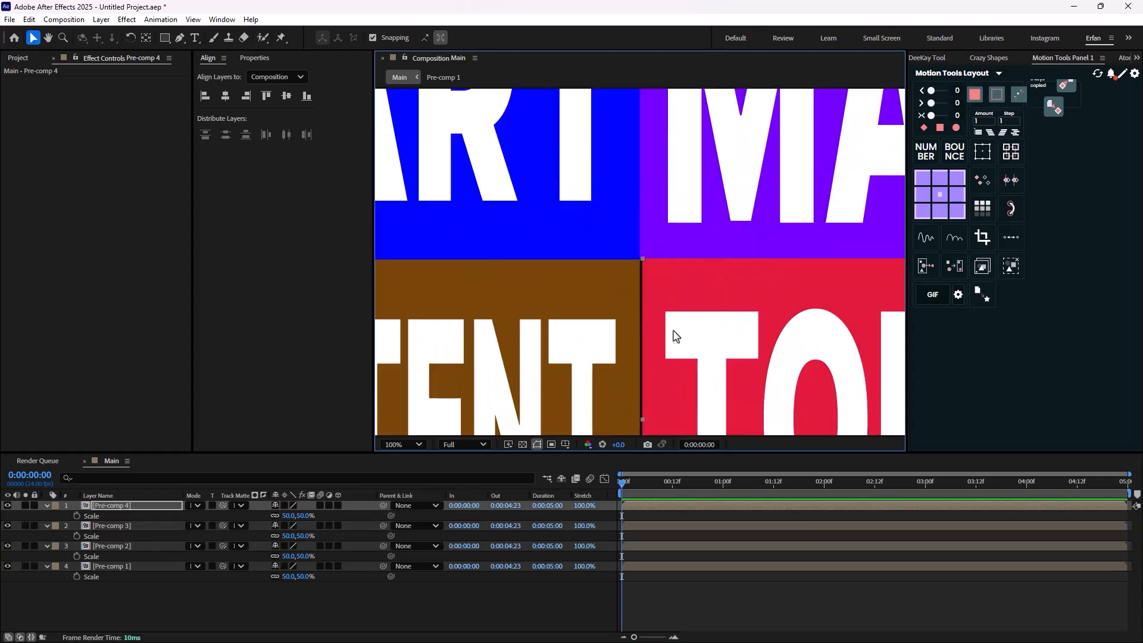
{"action": "scroll", "coordinate": [738, 168], "scroll_direction": "down", "scroll_amount": 1}
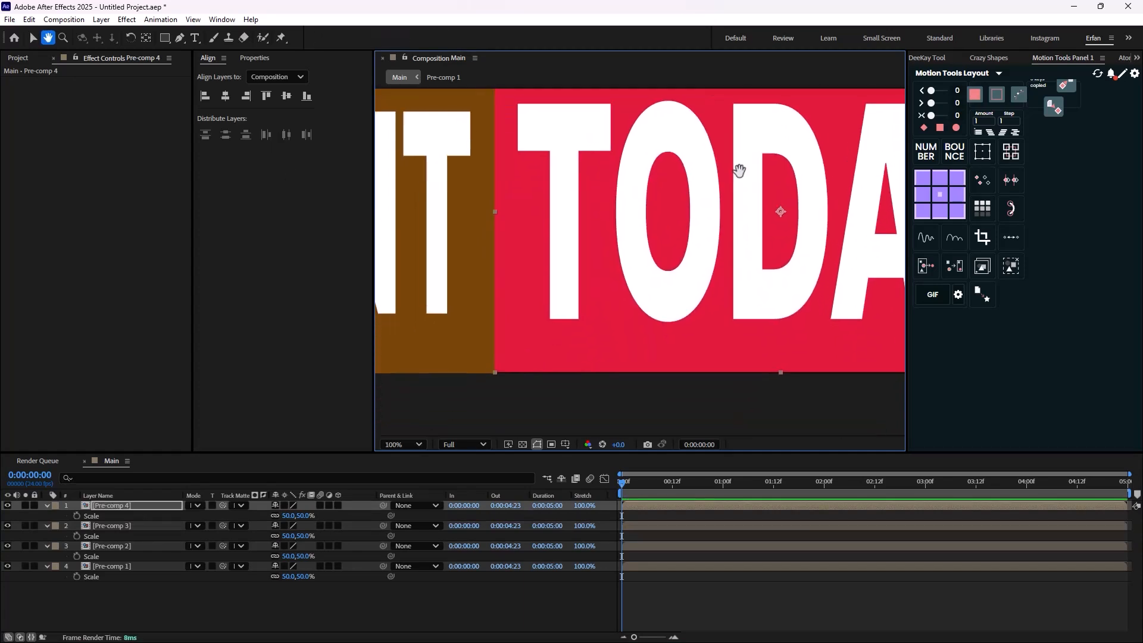
{"action": "scroll", "coordinate": [645, 202], "scroll_direction": "down", "scroll_amount": 1}
{"action": "left_click_drag", "start_coordinate": [644, 197], "coordinate": [687, 276]}
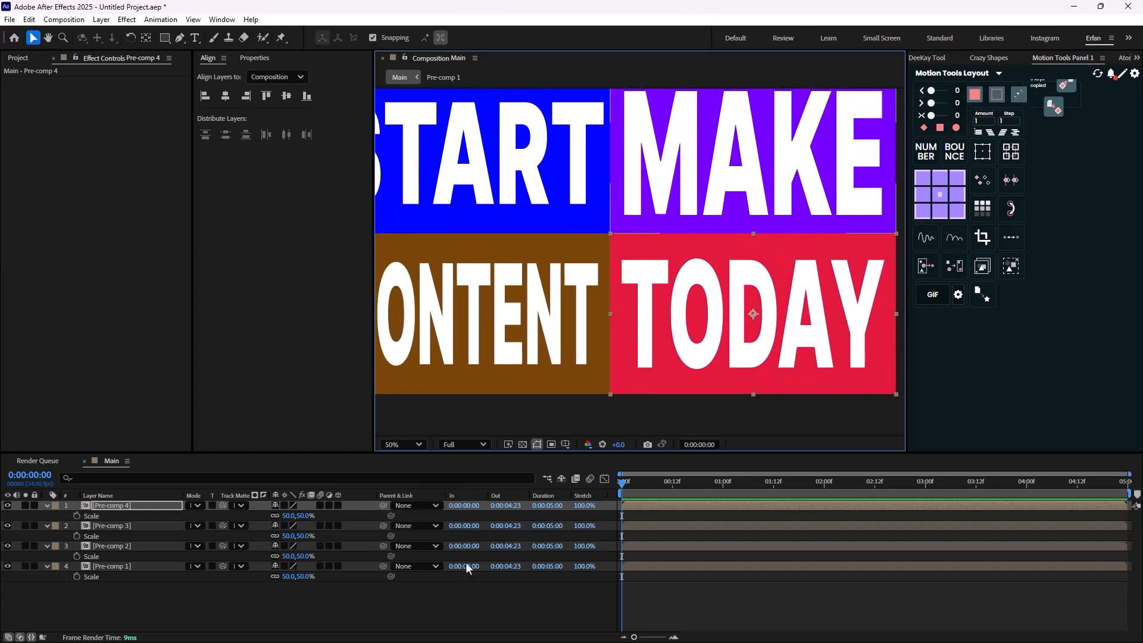
{"action": "left_click", "coordinate": [464, 600]}
{"action": "scroll", "coordinate": [530, 334], "scroll_direction": "down", "scroll_amount": 1}
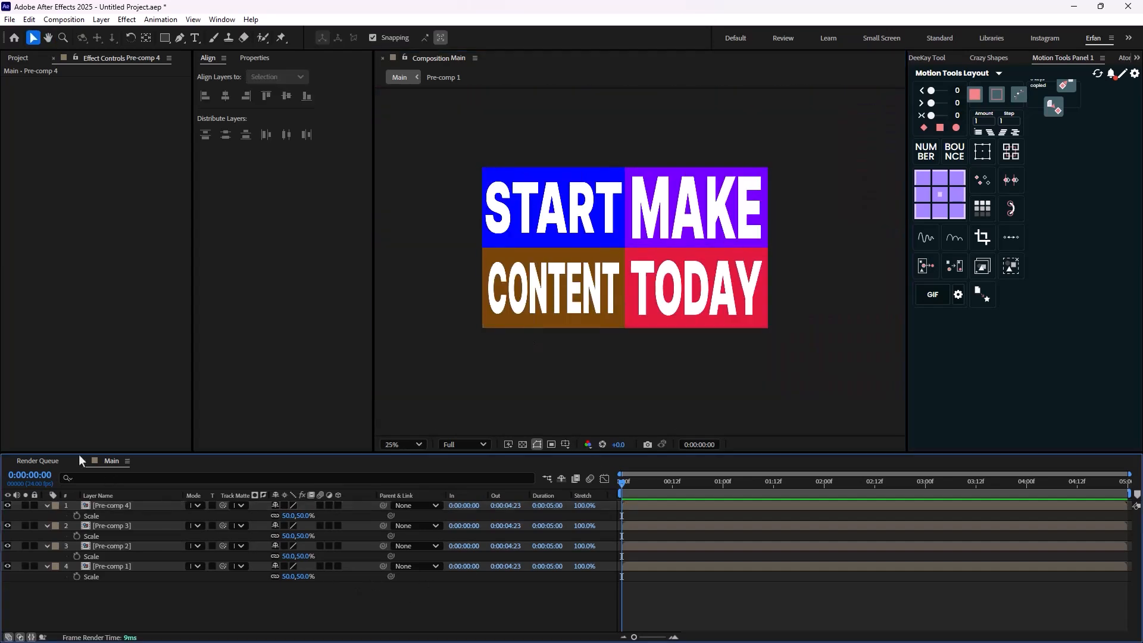
Collapse the properties of the four pre-comp layers and add a null object to the Main composition.
{"action": "left_click_drag", "start_coordinate": [46, 505], "coordinate": [58, 545]}
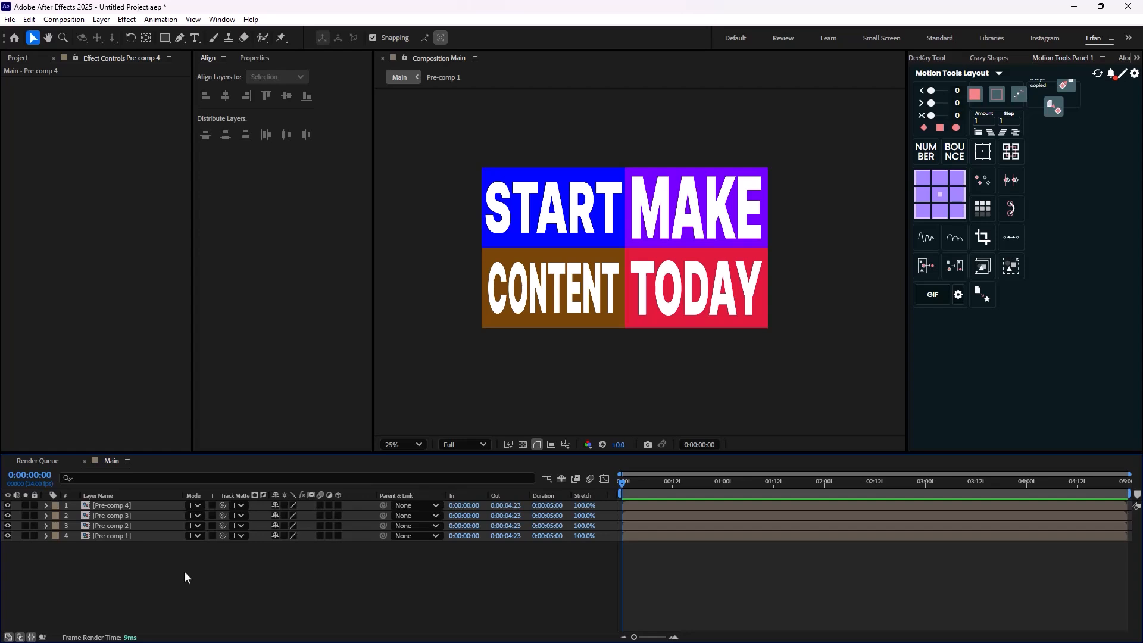
{"action": "right_click", "coordinate": [151, 577]}
{"action": "mouse_move", "coordinate": [262, 430]}
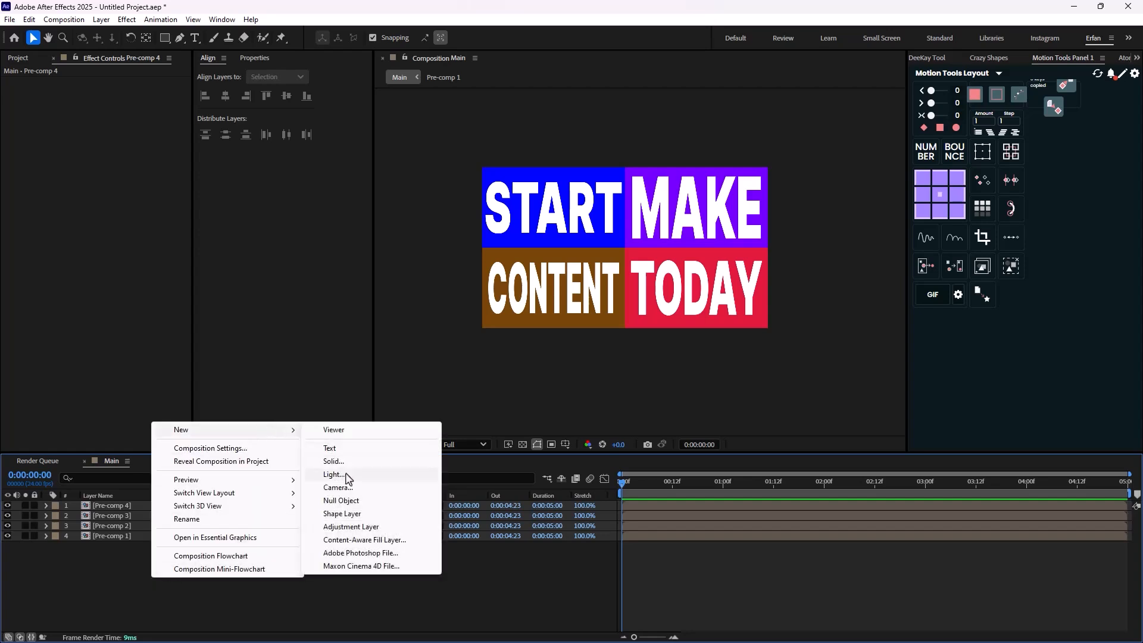
{"action": "left_click", "coordinate": [341, 501]}
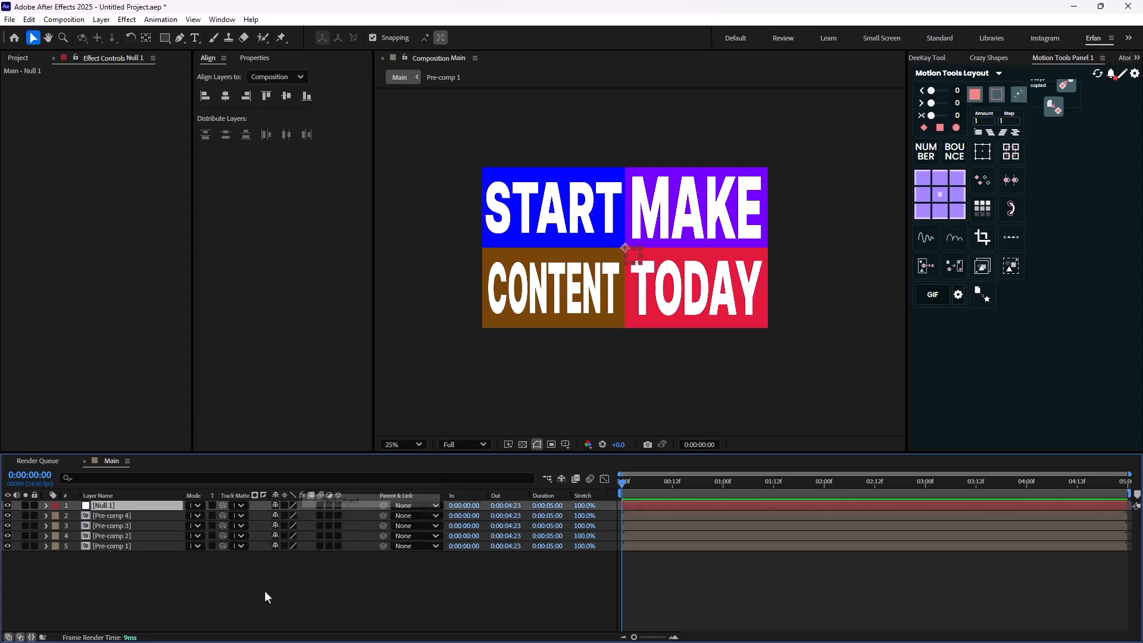
Rename the START pre-comp layer to T_L and the MAKE pre-comp layer to T_R.
{"action": "left_click", "coordinate": [138, 548]}
{"action": "key", "text": "Return"}
{"action": "type", "text": "T_"}
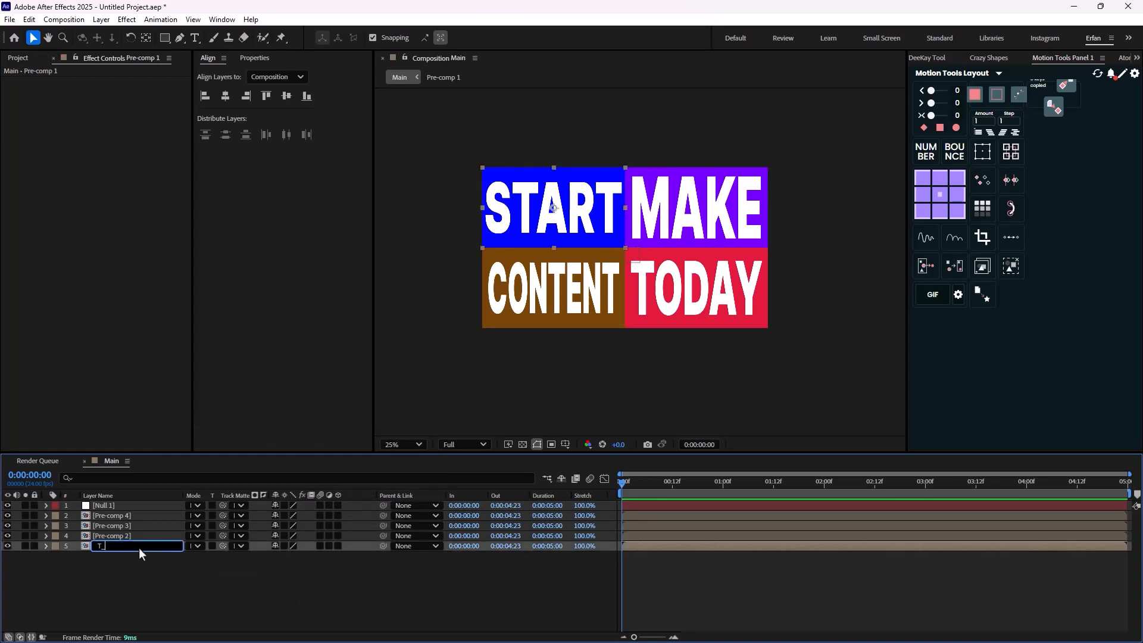
{"action": "type", "text": "L"}
{"action": "left_click", "coordinate": [163, 536]}
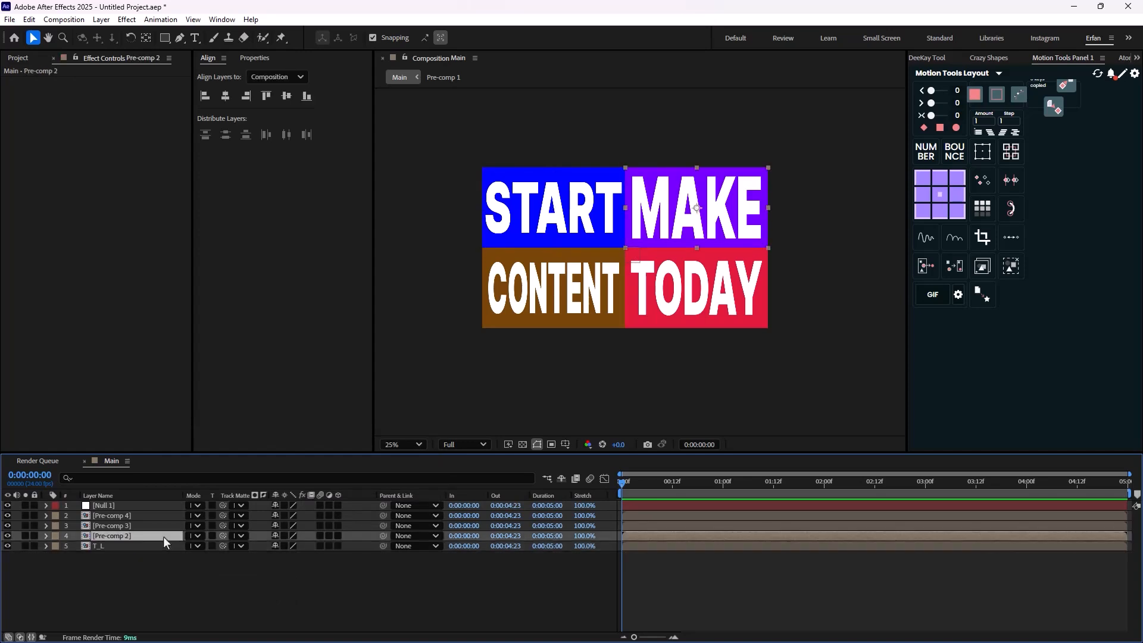
{"action": "key", "text": "Return"}
{"action": "type", "text": "T_R"}
{"action": "key", "text": "Return"}
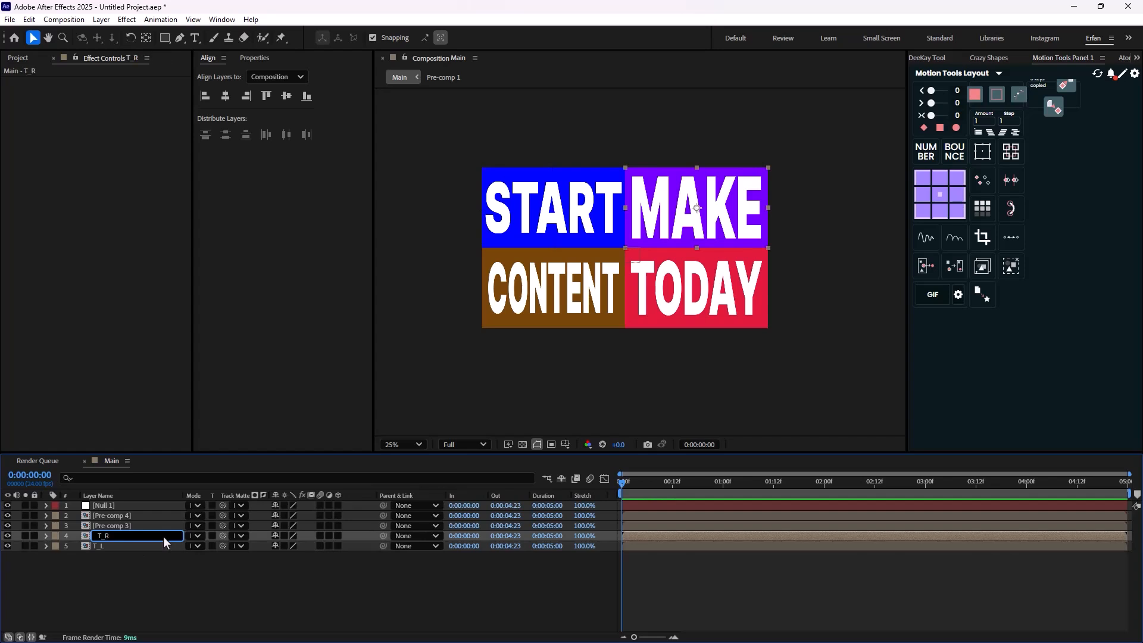
Rename the CONTENT pre-comp layer to B_L and the TODAY pre-comp layer to B_R, and deselect all layers.
{"action": "left_click", "coordinate": [145, 526]}
{"action": "key", "text": "Return"}
{"action": "type", "text": "B_L"}
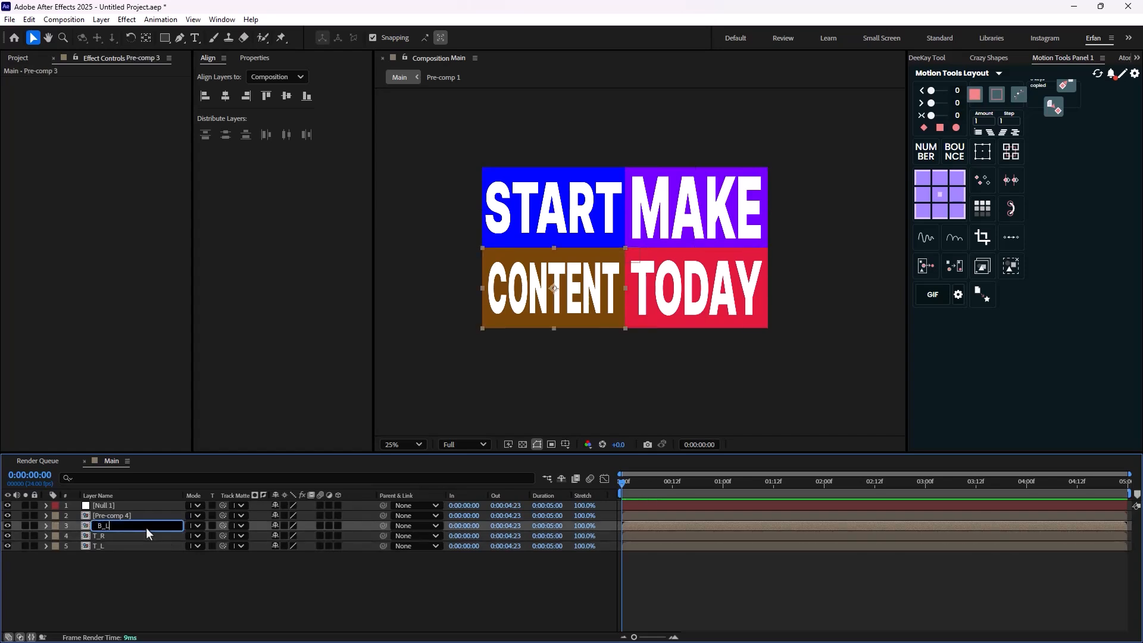
{"action": "key", "text": "Return"}
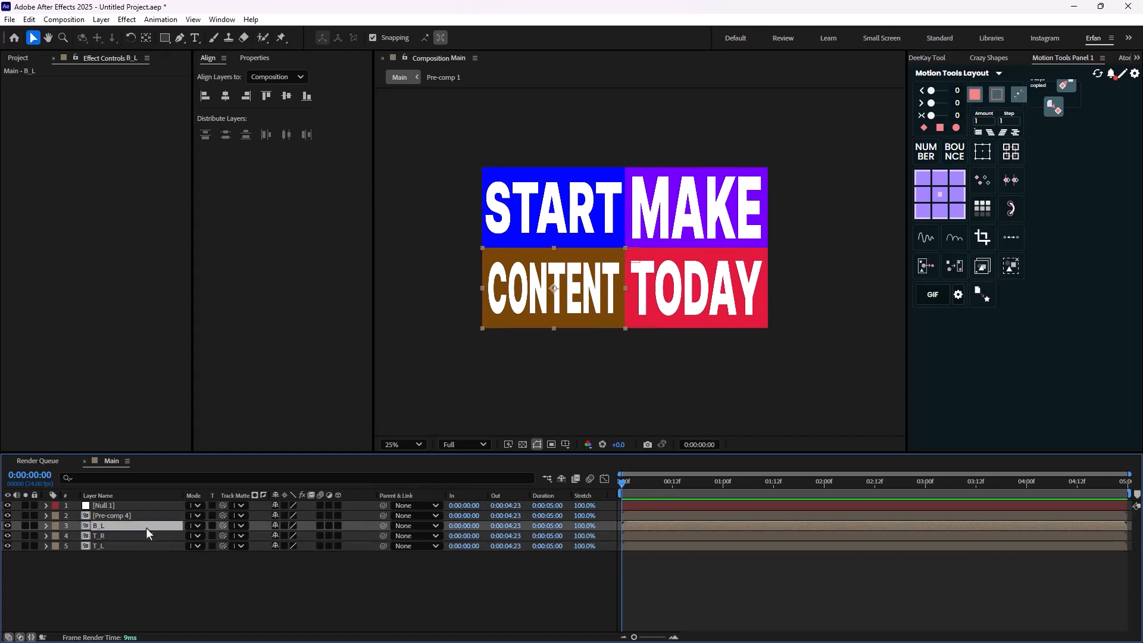
{"action": "left_click", "coordinate": [144, 519]}
{"action": "key", "text": "Return"}
{"action": "type", "text": "B_R"}
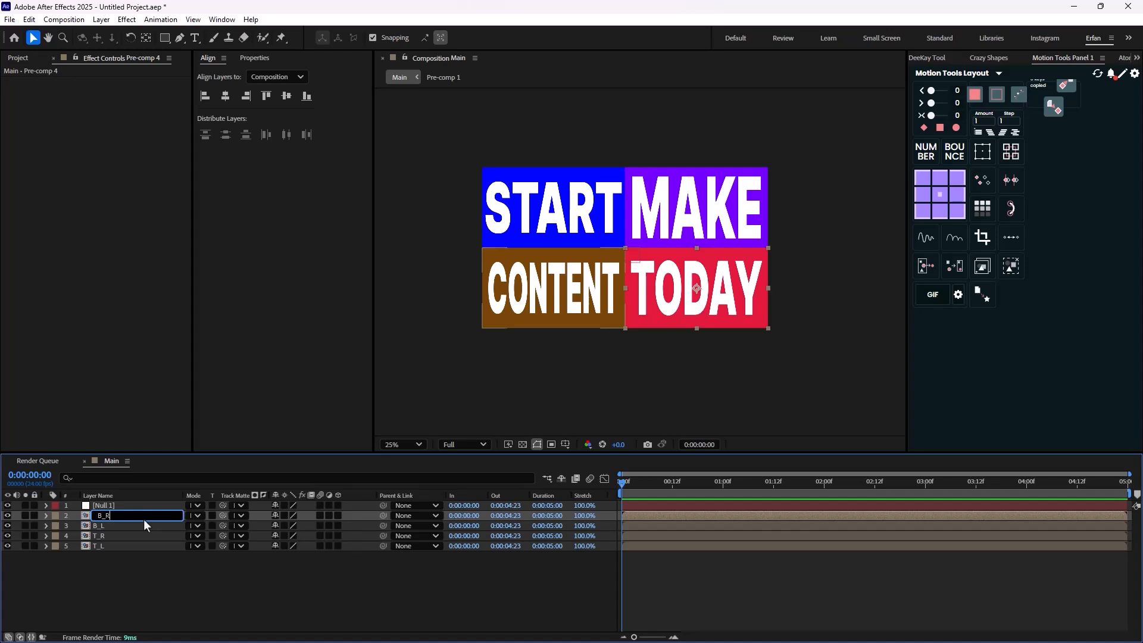
{"action": "key", "text": "Return"}
{"action": "key", "text": "F2"}
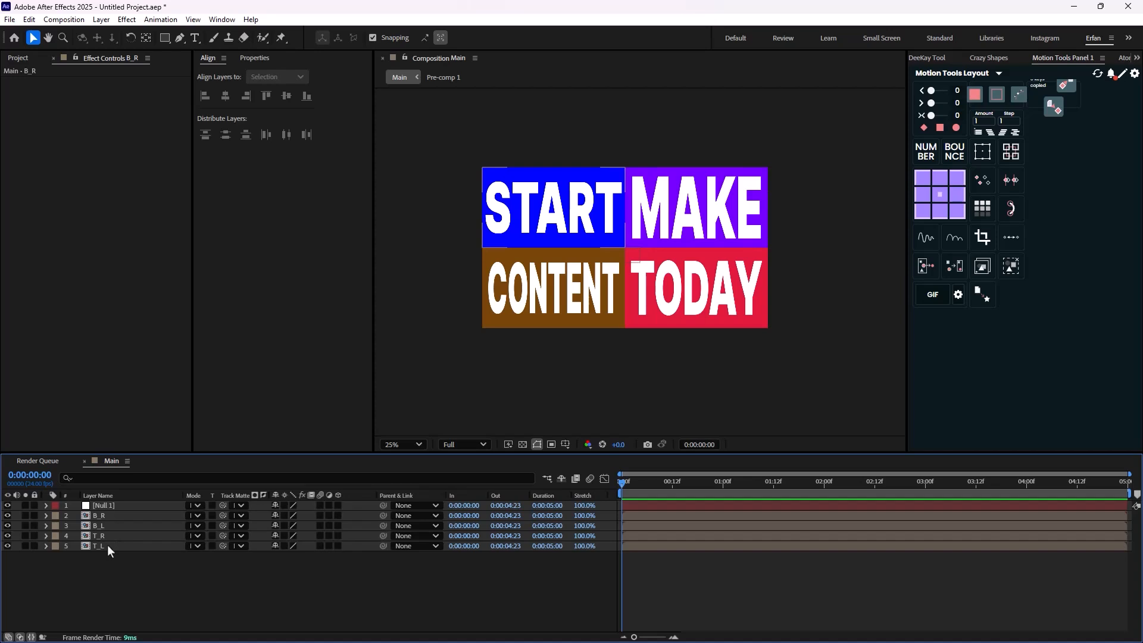
Reveal the Scale property of the B_R layer with the TODAY panel in close view.
{"action": "left_click", "coordinate": [119, 516]}
{"action": "scroll", "coordinate": [674, 350], "scroll_direction": "up", "scroll_amount": 2}
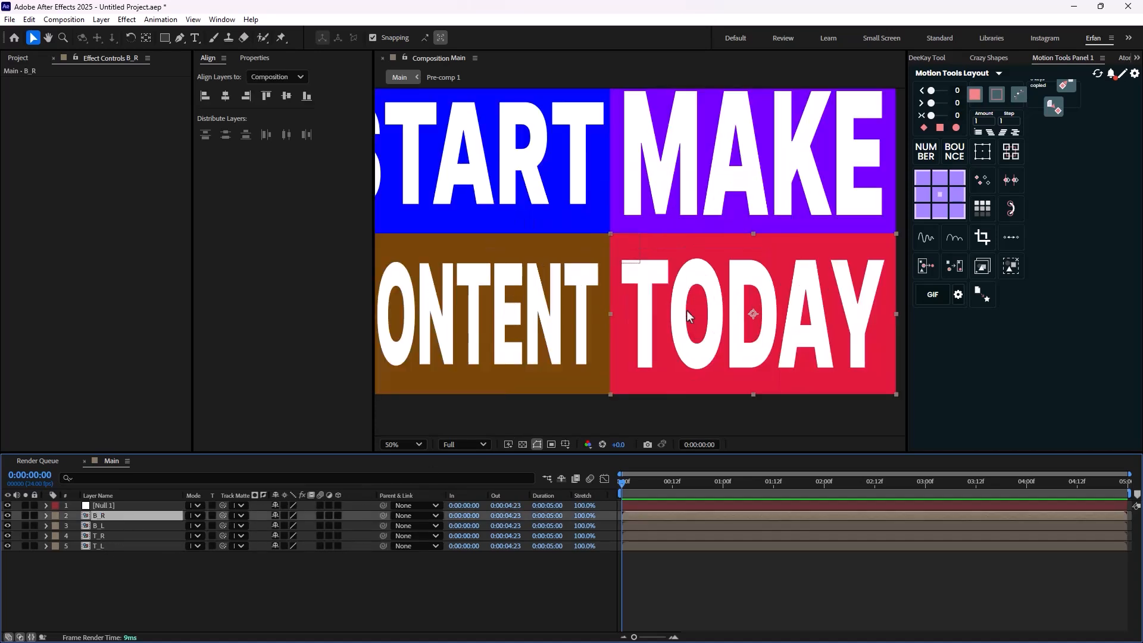
{"action": "left_click_drag", "start_coordinate": [666, 311], "coordinate": [575, 263]}
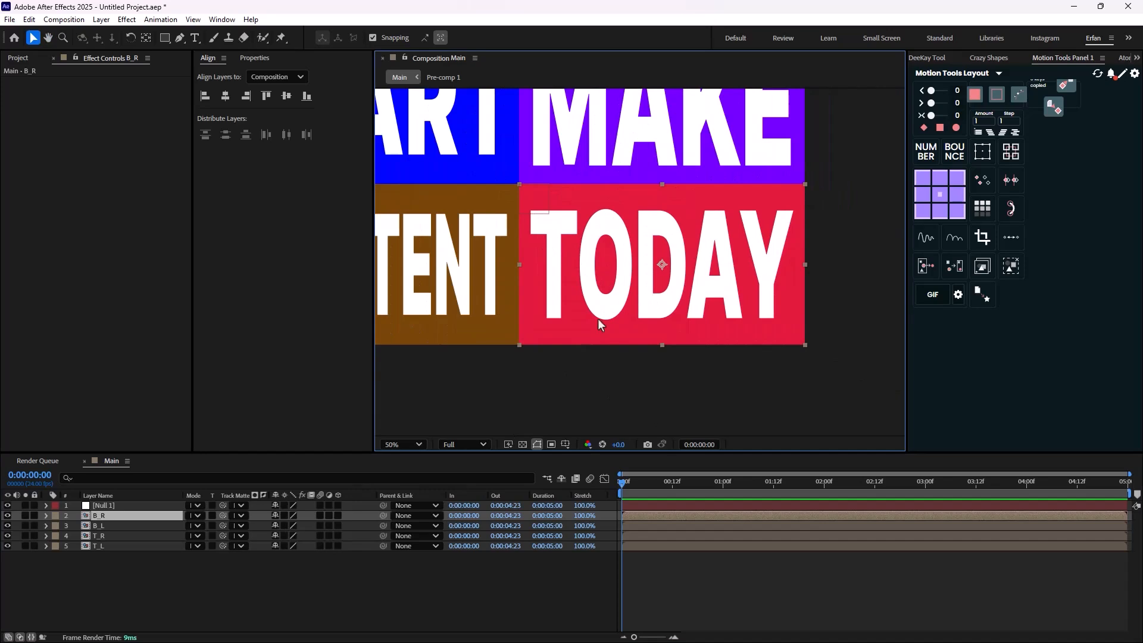
{"action": "key", "text": "s"}
{"action": "mouse_move", "coordinate": [285, 526]}
{"action": "left_mouse_down"}
{"action": "mouse_move", "coordinate": [261, 527]}
{"action": "mouse_move", "coordinate": [291, 531]}
{"action": "left_mouse_up"}
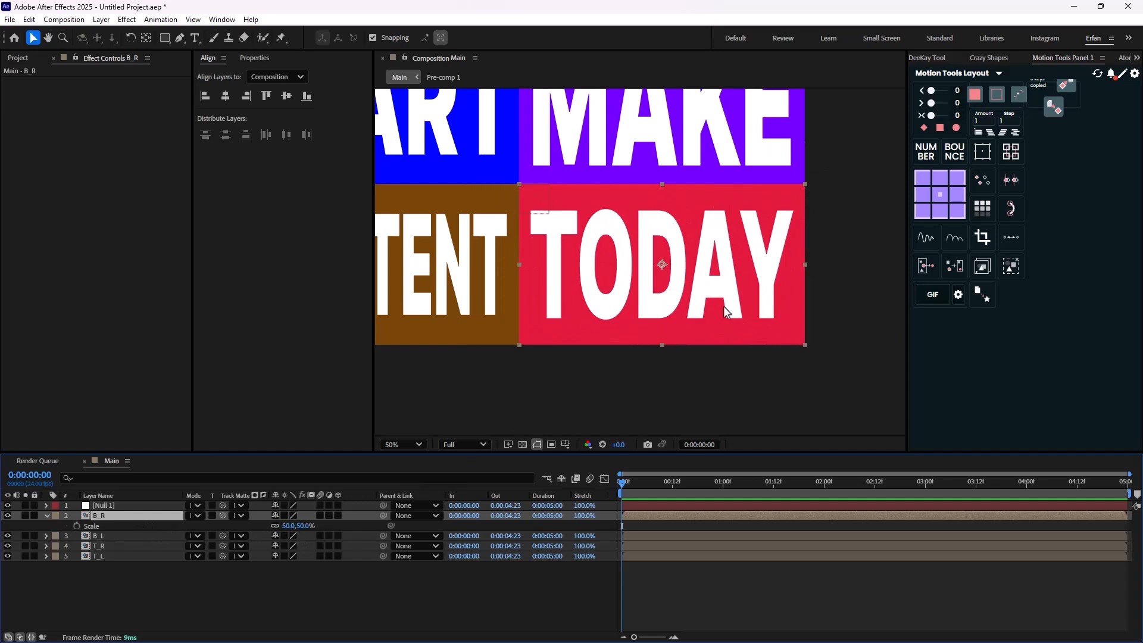
Move the B_R layer's anchor point to its bottom-right corner and the B_L layer's anchor point to its bottom-left corner.
{"action": "key", "text": "comma"}
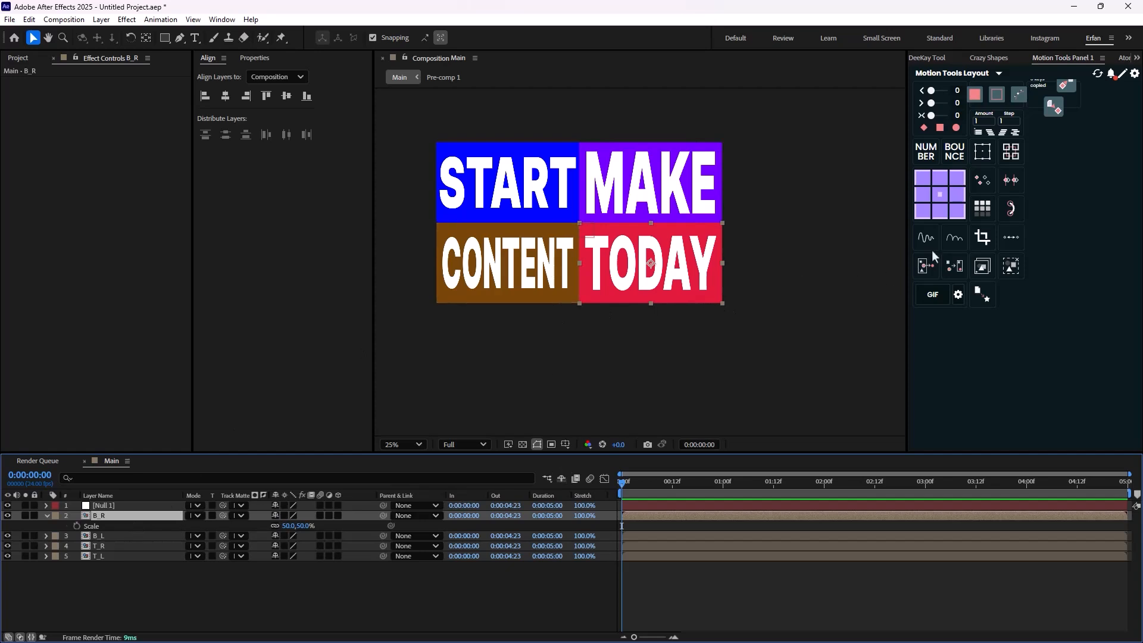
{"action": "left_click", "coordinate": [957, 211]}
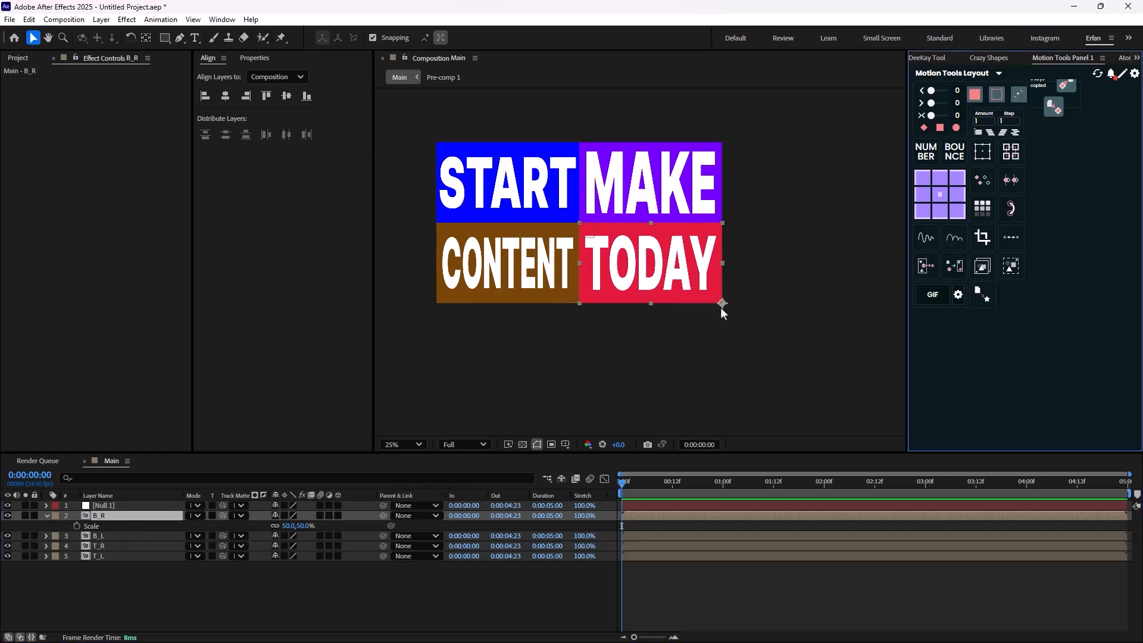
{"action": "left_click_drag", "start_coordinate": [586, 269], "coordinate": [643, 227]}
{"action": "left_click", "coordinate": [104, 535]}
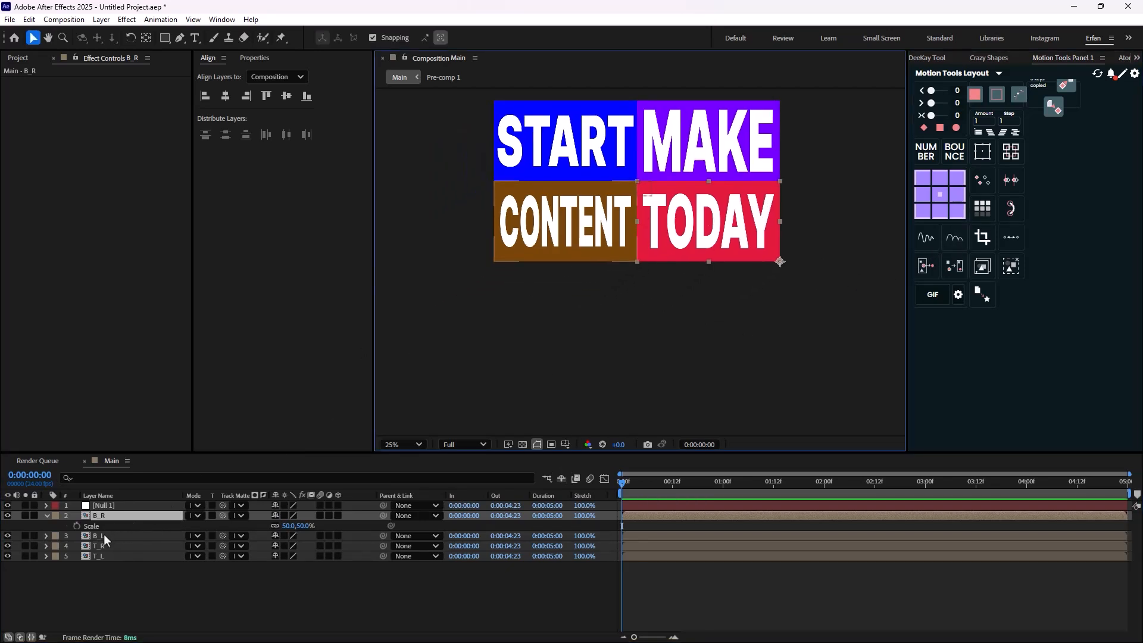
{"action": "left_click", "coordinate": [922, 212]}
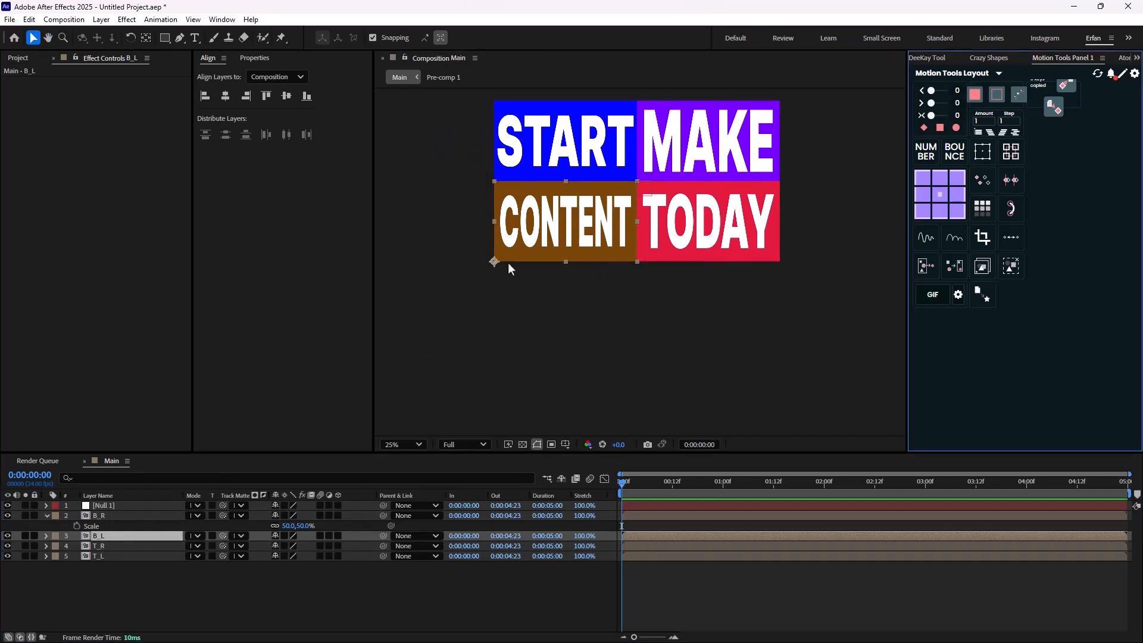
{"action": "key", "text": "h"}
{"action": "left_click_drag", "start_coordinate": [508, 263], "coordinate": [485, 356]}
{"action": "key", "text": "v"}
Move the T_R layer's anchor point to its top-right corner and the T_L layer's to its top-left corner, and deselect all layers.
{"action": "left_click", "coordinate": [100, 516]}
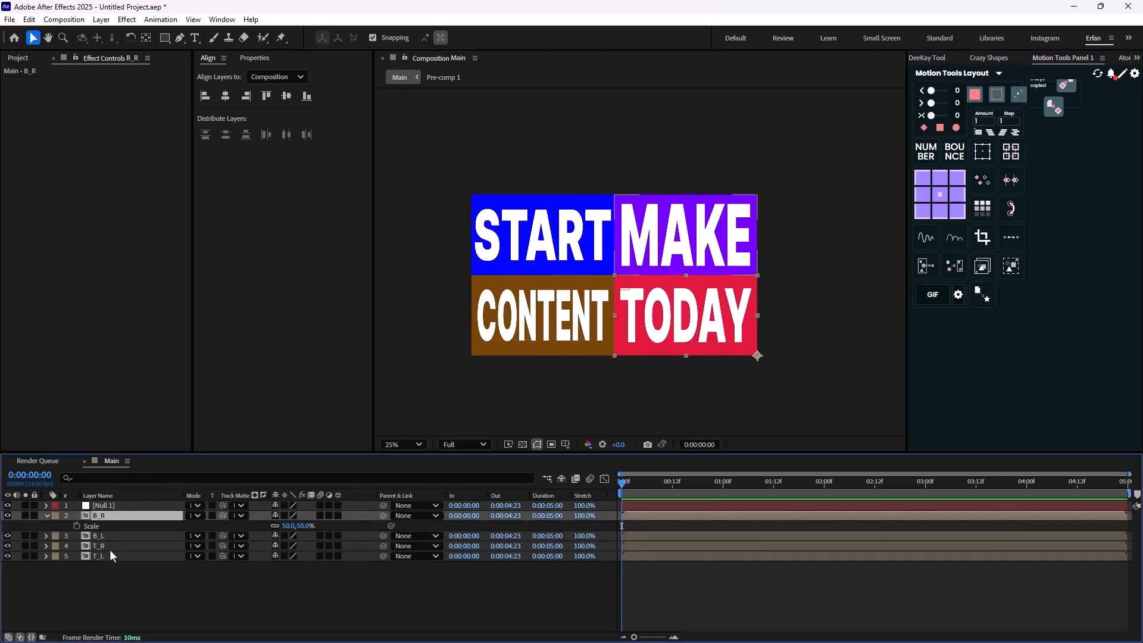
{"action": "left_click", "coordinate": [110, 546]}
{"action": "left_click", "coordinate": [957, 179]}
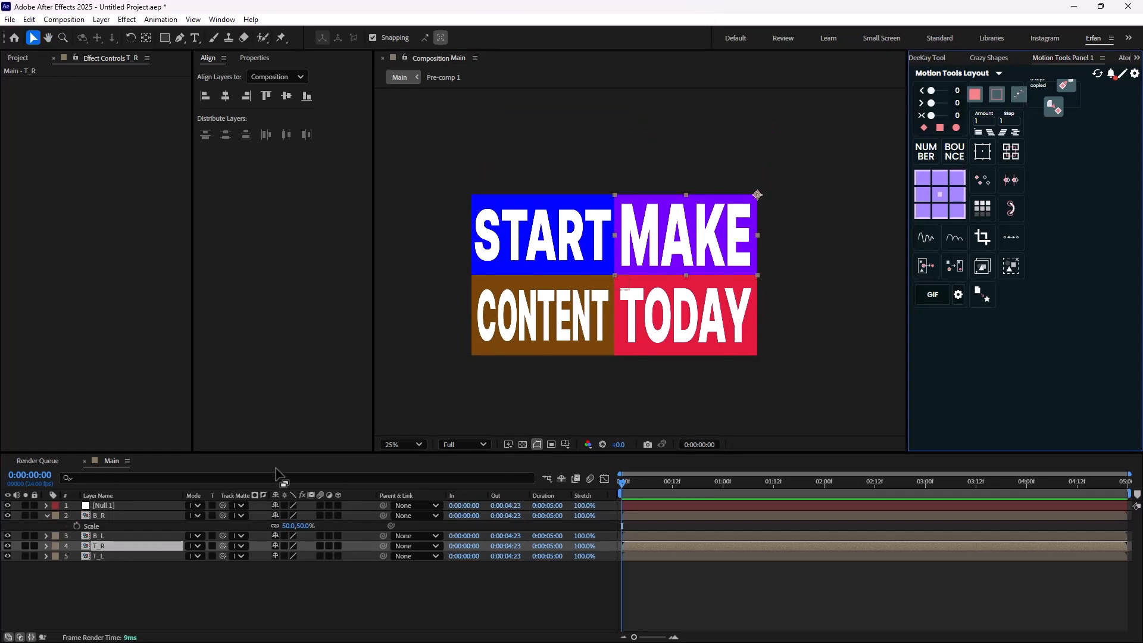
{"action": "left_click", "coordinate": [128, 552]}
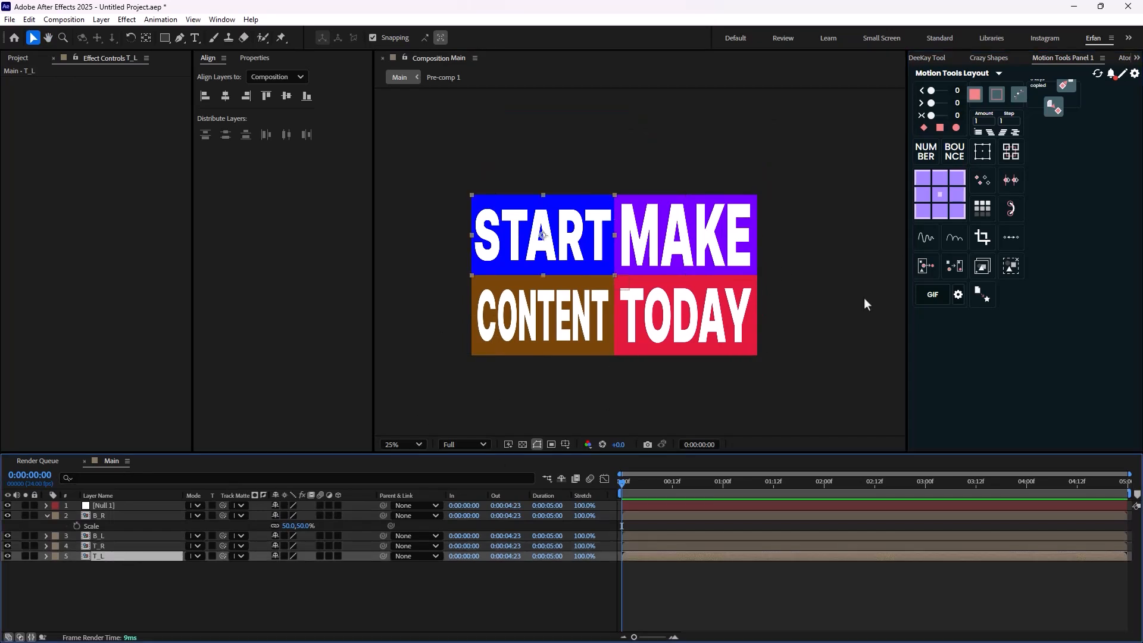
{"action": "left_click", "coordinate": [927, 182]}
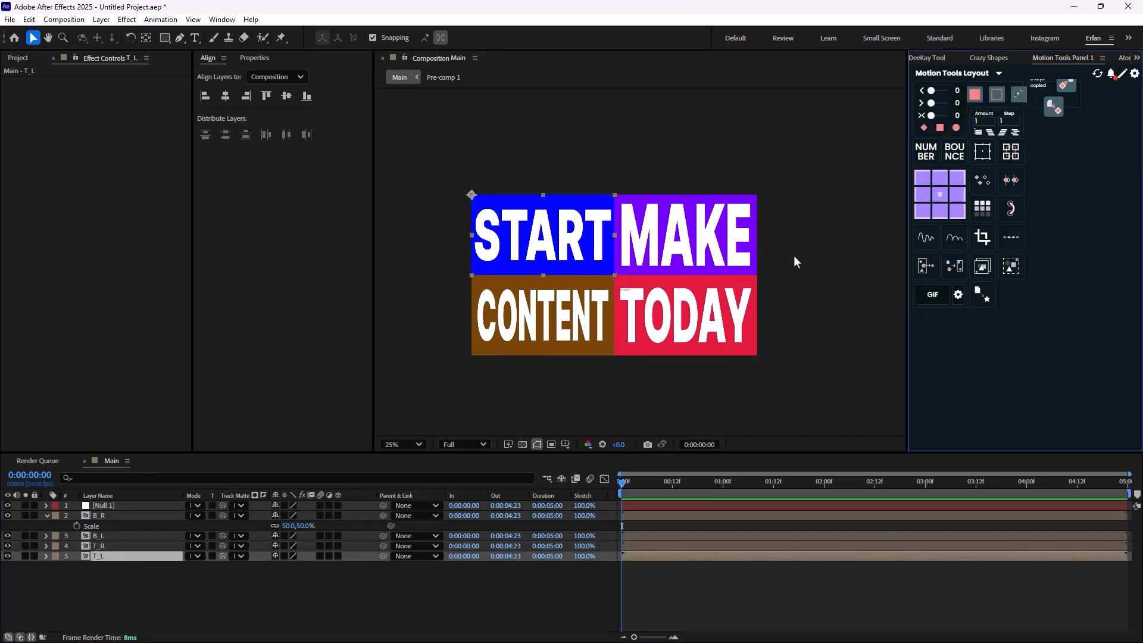
{"action": "left_click", "coordinate": [238, 587]}
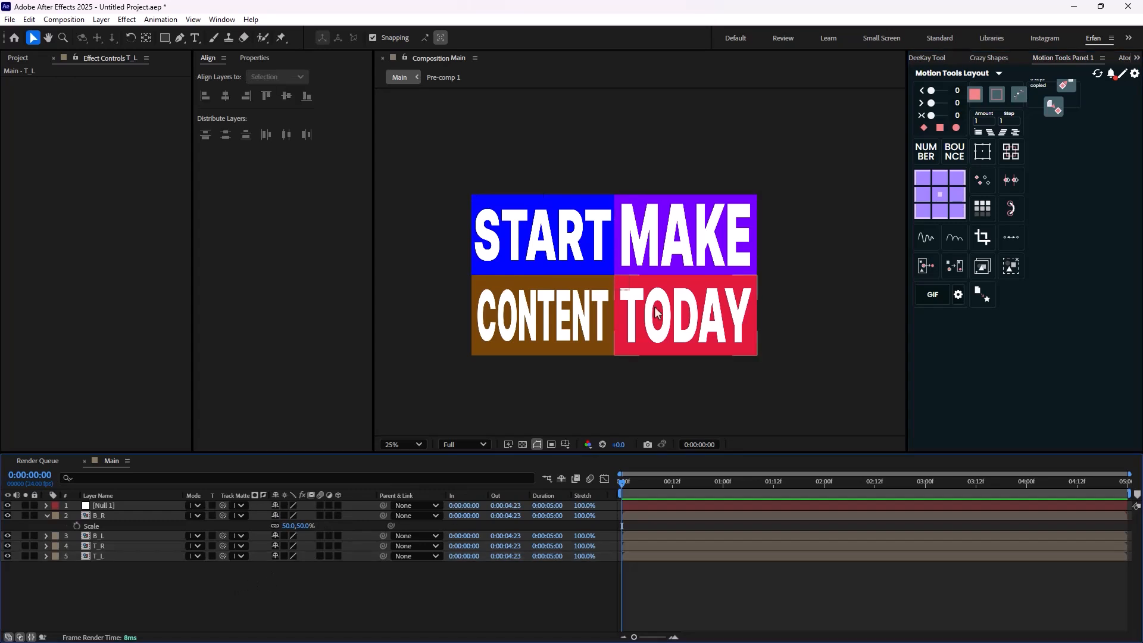
{"action": "key", "text": "comma"}
{"action": "key", "text": "period"}
{"action": "key", "text": "period"}
{"action": "key", "text": "comma"}
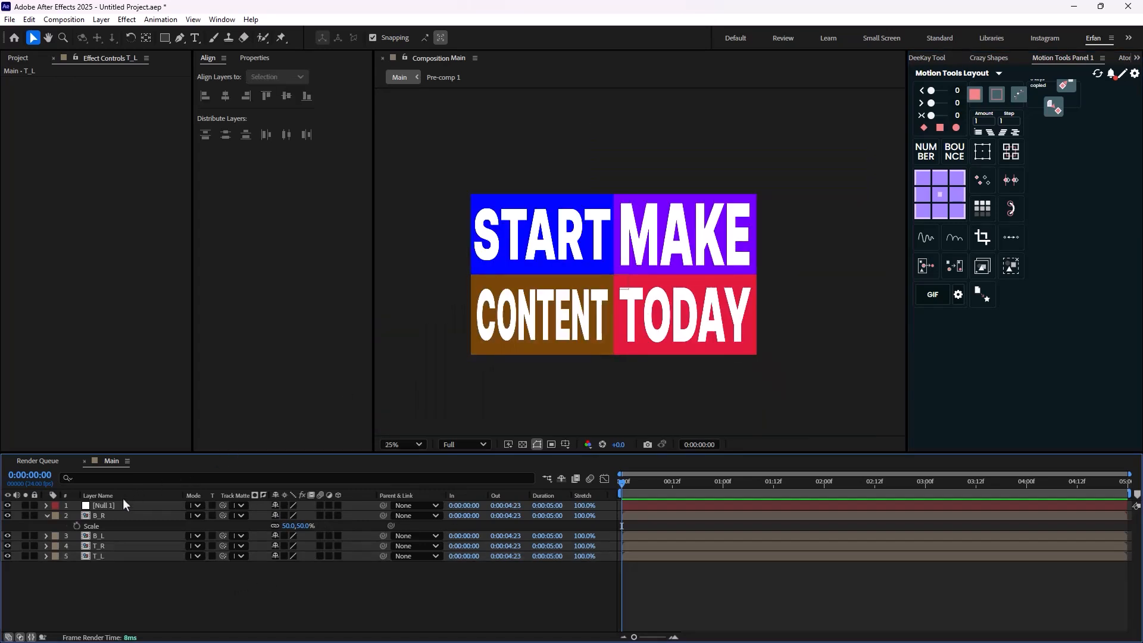
Reveal the T_L layer's Scale and the null's Position, and separate the null's Position into X and Y dimensions.
{"action": "left_click", "coordinate": [105, 506]}
{"action": "key", "text": "p"}
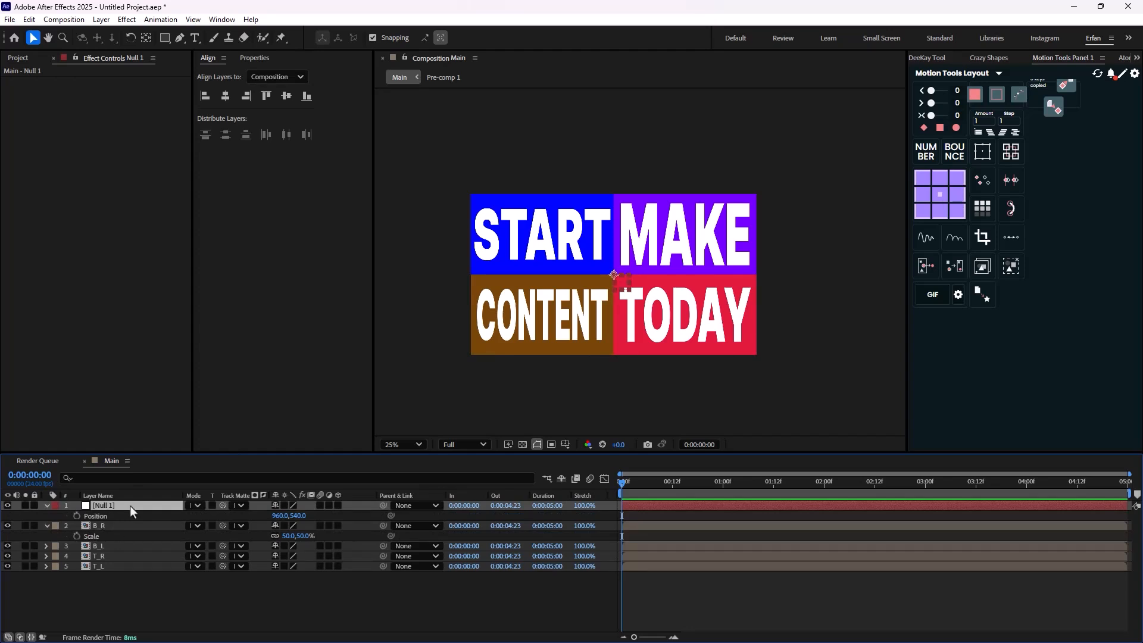
{"action": "left_click", "coordinate": [108, 566]}
{"action": "key", "text": "s"}
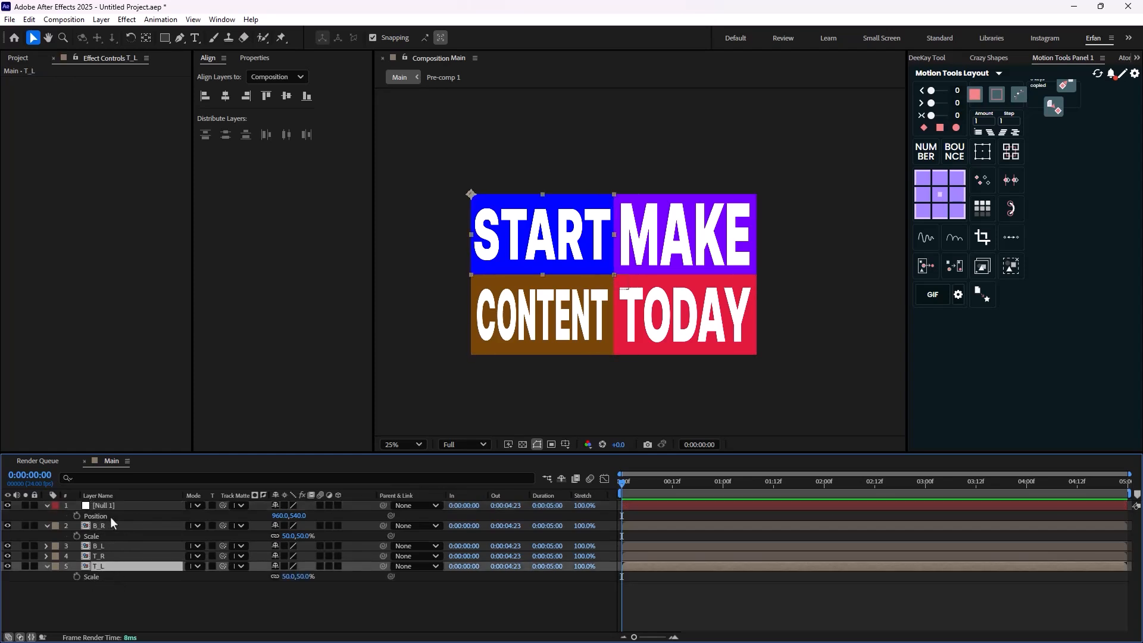
{"action": "right_click", "coordinate": [95, 516]}
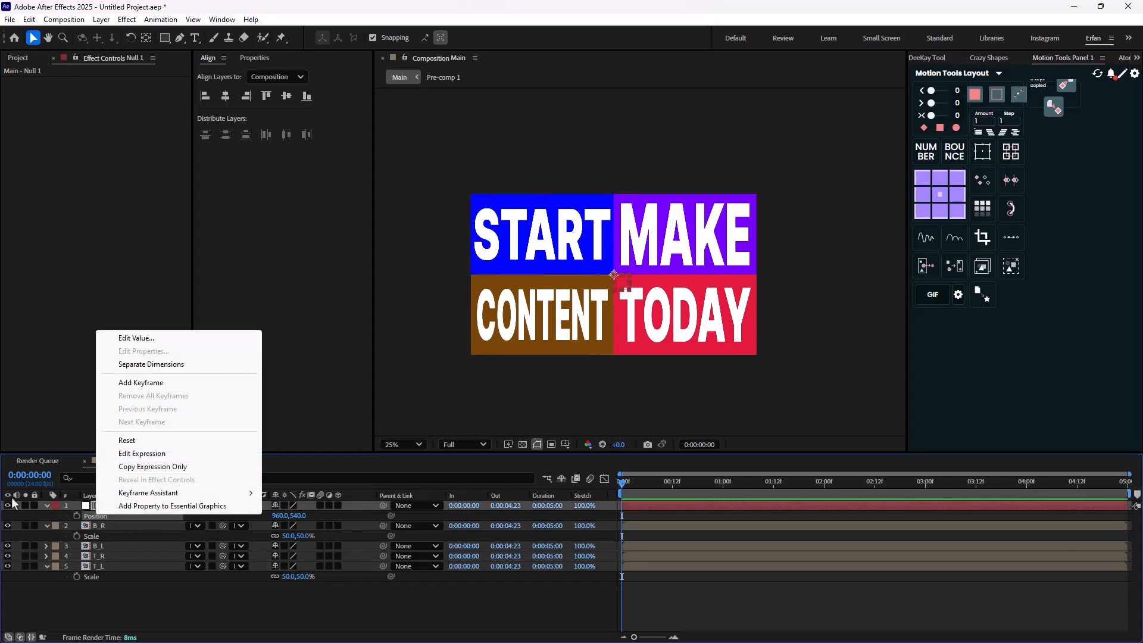
{"action": "left_click", "coordinate": [153, 364]}
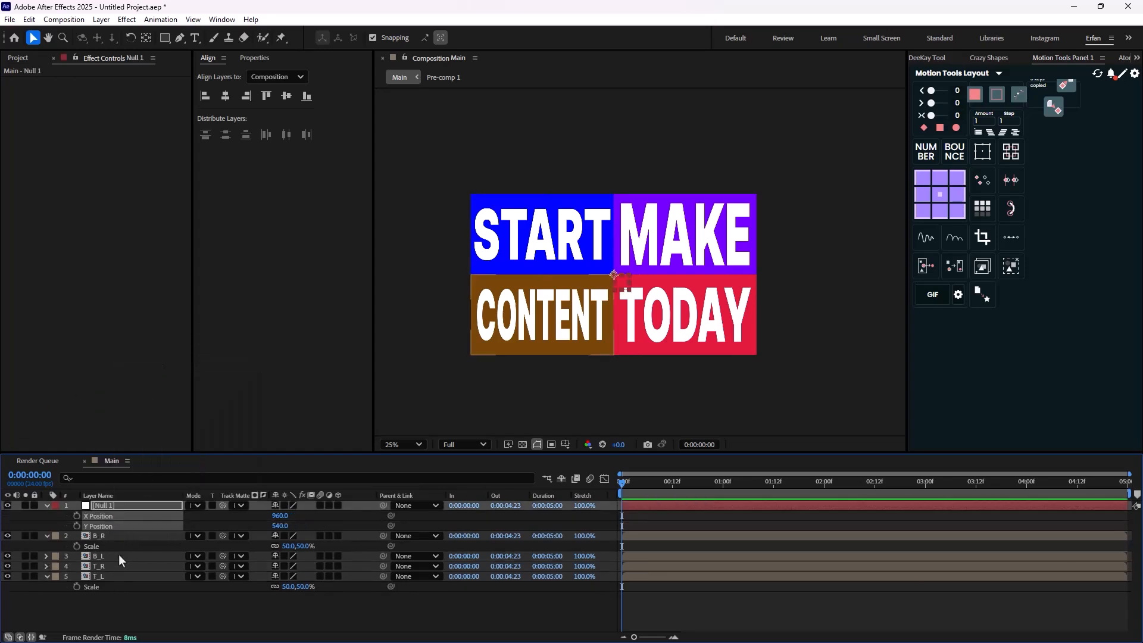
{"action": "left_click_drag", "start_coordinate": [428, 292], "coordinate": [449, 274]}
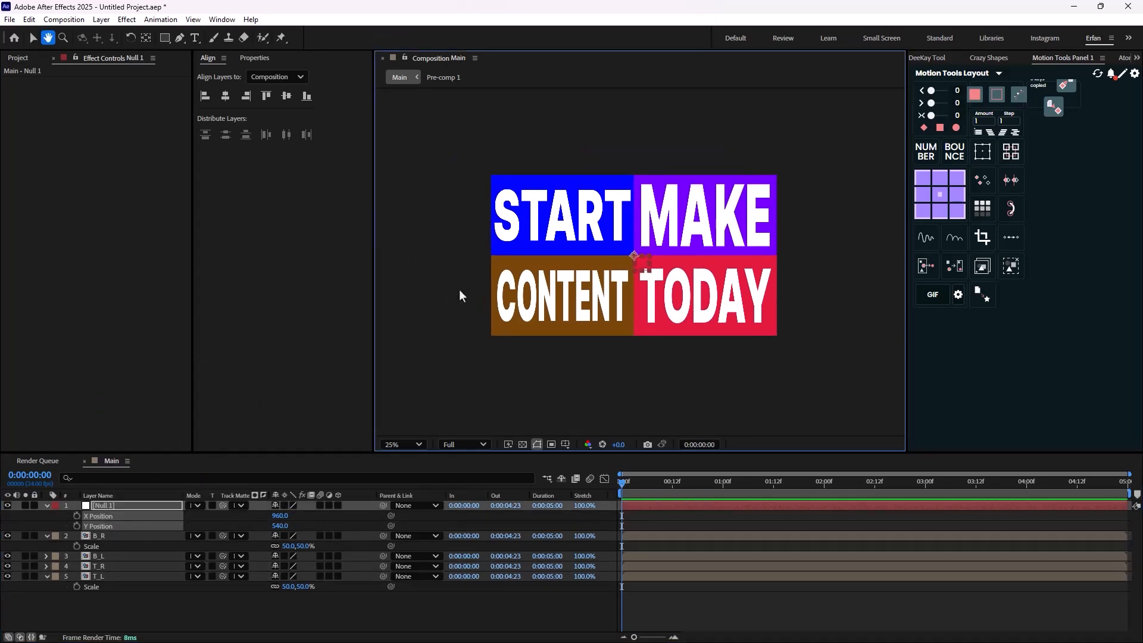
Add an expression to the T_L layer's Scale and link it to the null's X Position.
{"action": "left_click", "coordinate": [94, 587]}
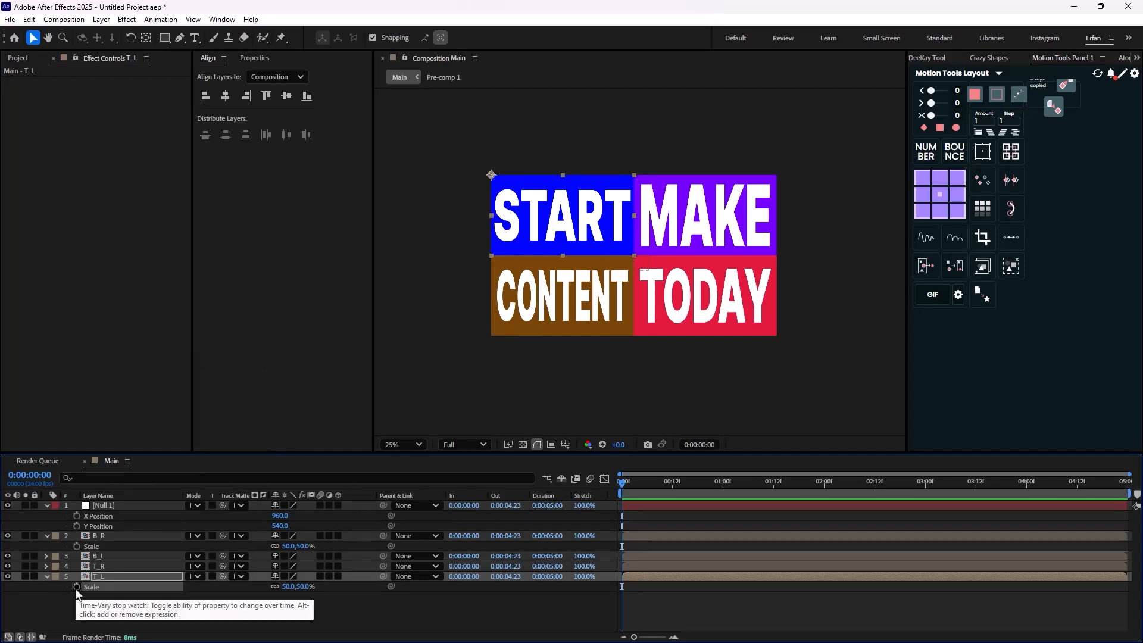
{"action": "left_click", "coordinate": [76, 587], "text": "alt"}
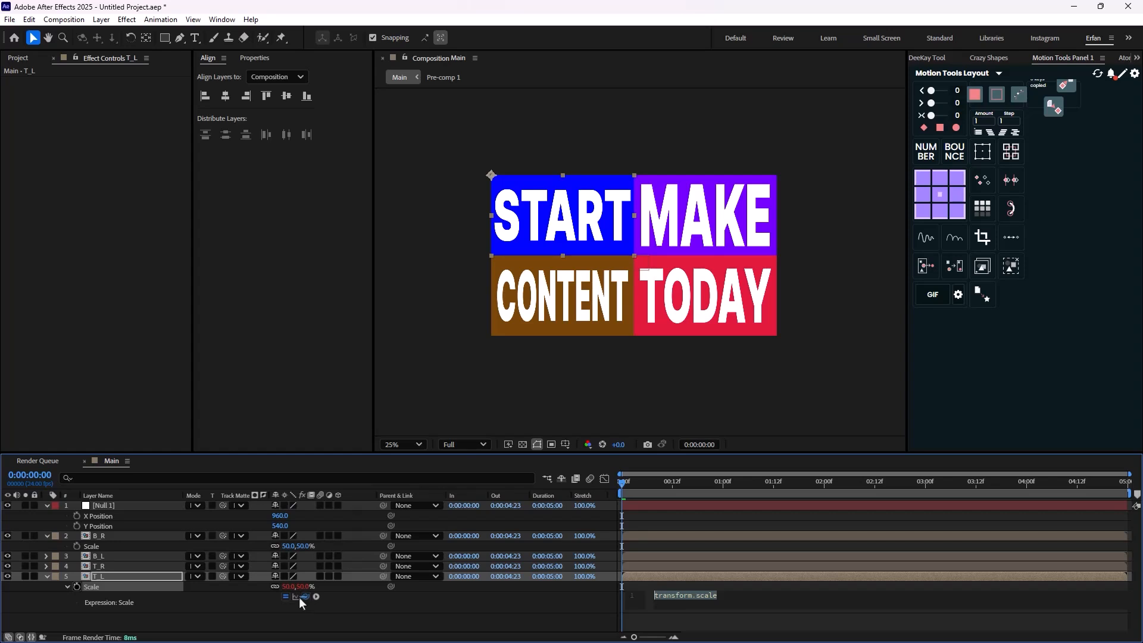
{"action": "left_click_drag", "start_coordinate": [299, 597], "coordinate": [134, 519]}
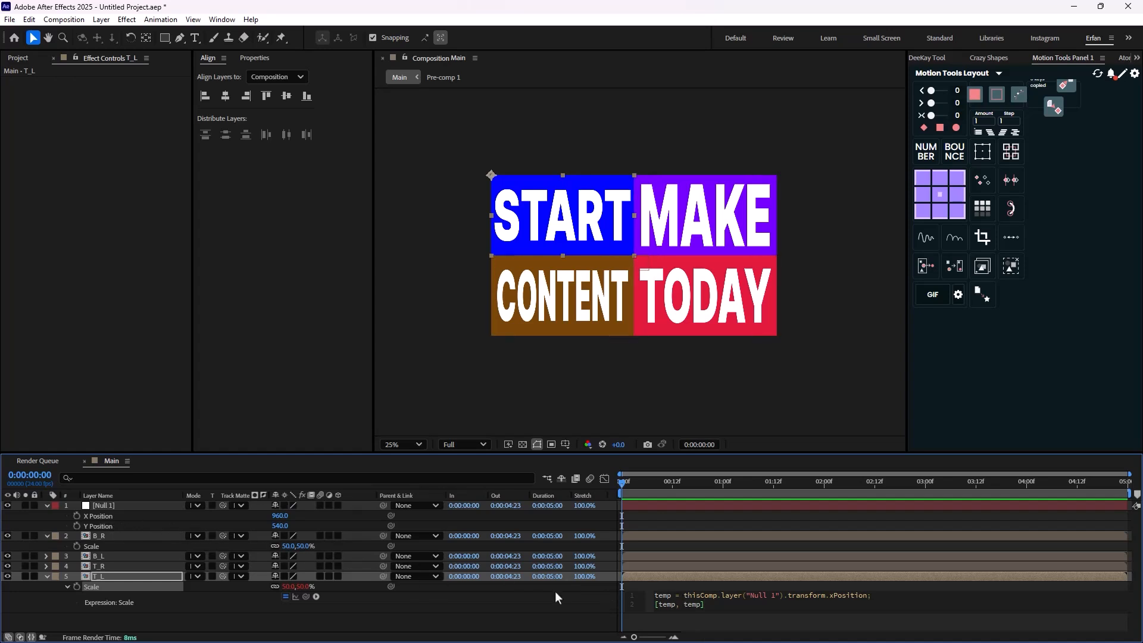
Rename the expression's variable to tempx and change its output line to [tempx, tempy].
{"action": "type", "text": "x"}
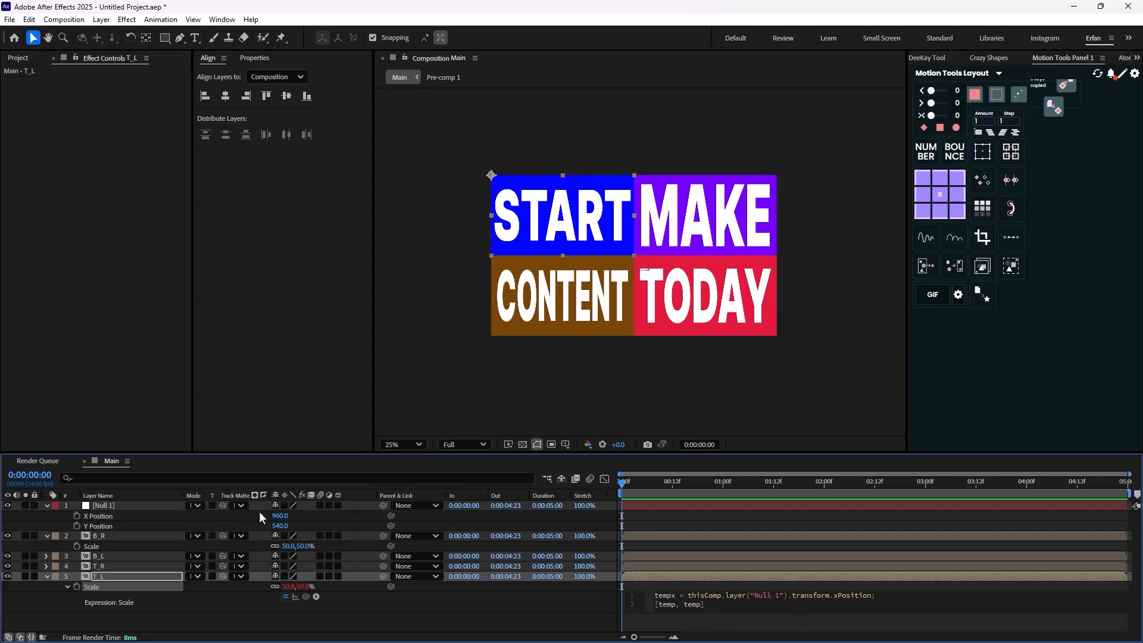
{"action": "left_click", "coordinate": [677, 604]}
{"action": "type", "text": "x"}
{"action": "left_click", "coordinate": [684, 604]}
{"action": "left_click", "coordinate": [704, 604]}
{"action": "type", "text": "y"}
Add a second line to the T_L Scale expression defining tempy as the null's Y Position, and apply the expression.
{"action": "left_click", "coordinate": [890, 597]}
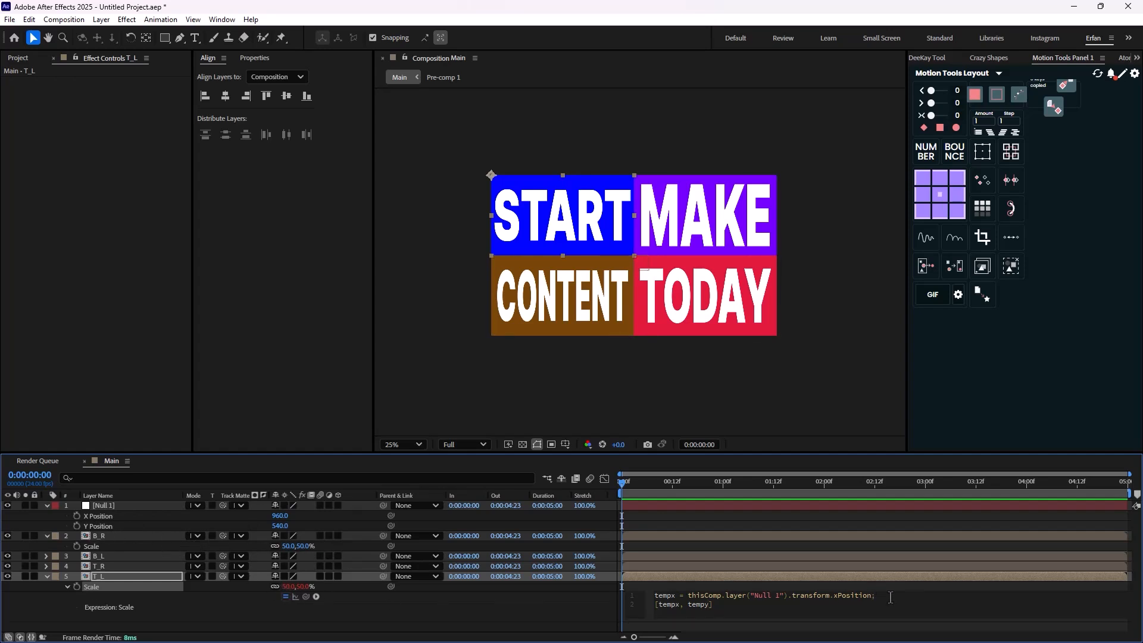
{"action": "key", "text": "Return"}
{"action": "left_click_drag", "start_coordinate": [306, 598], "coordinate": [122, 528]}
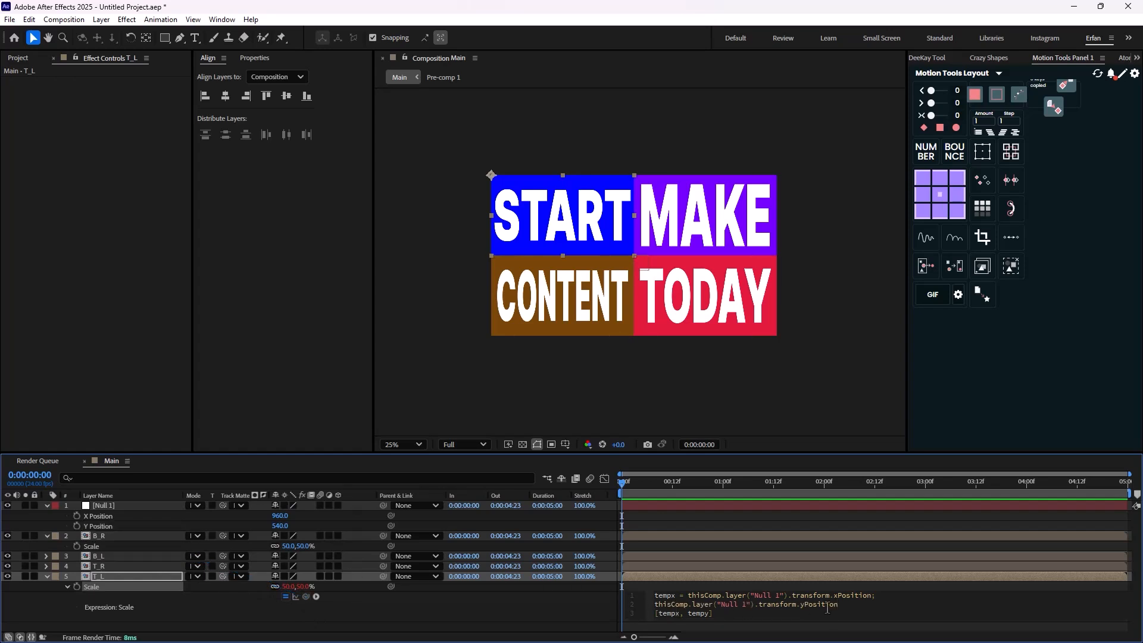
{"action": "left_click", "coordinate": [649, 604]}
{"action": "type", "text": "temp"}
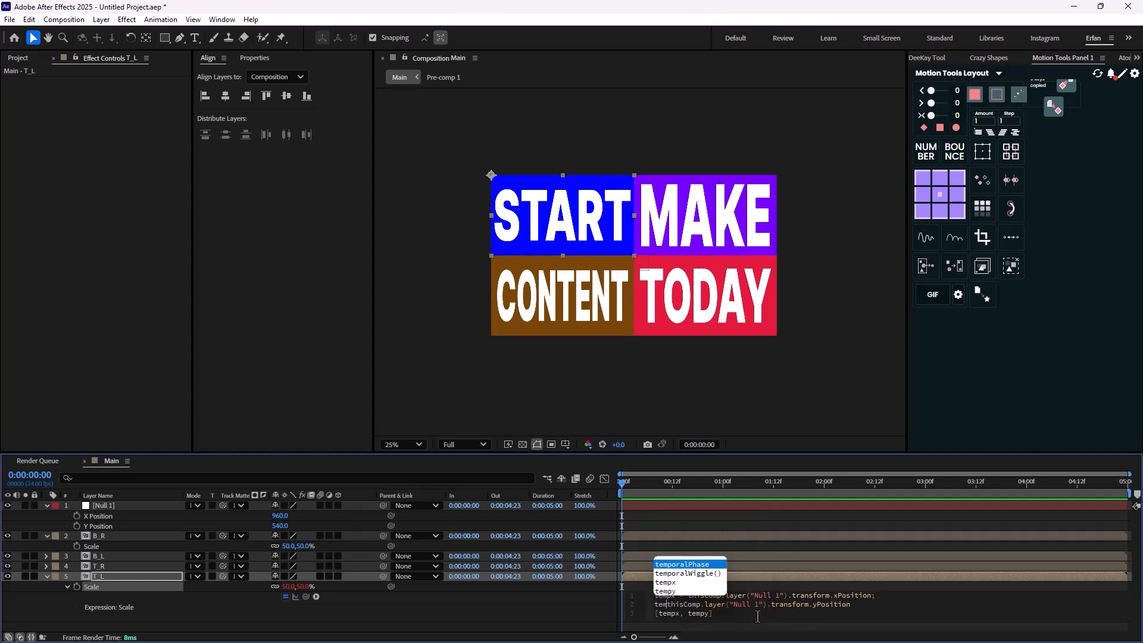
{"action": "type", "text": "y"}
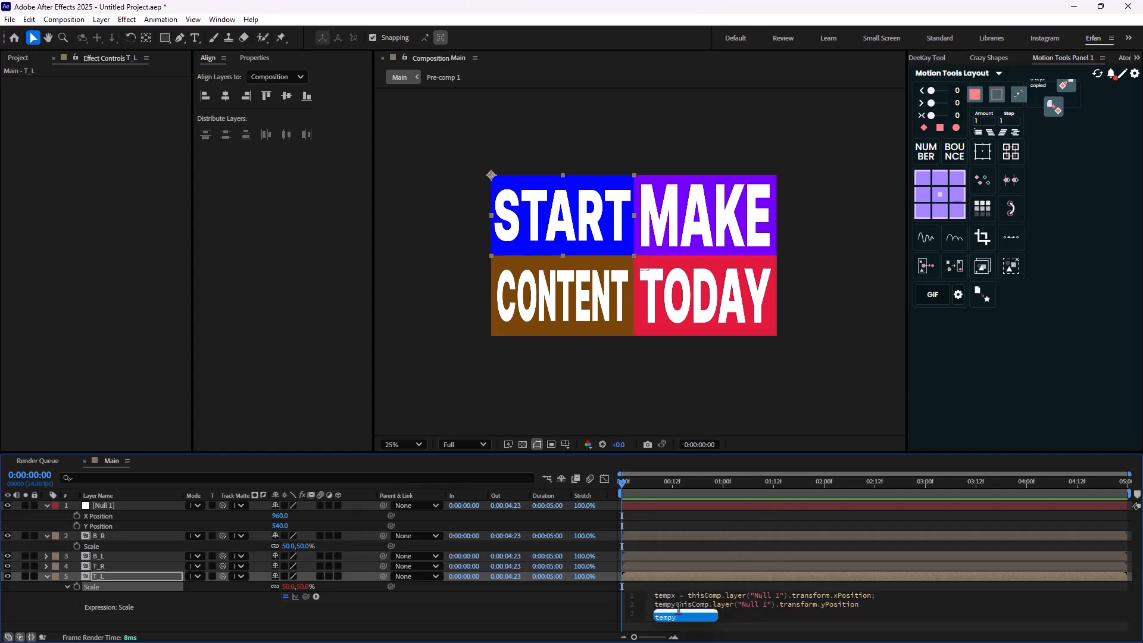
{"action": "key", "text": "Return"}
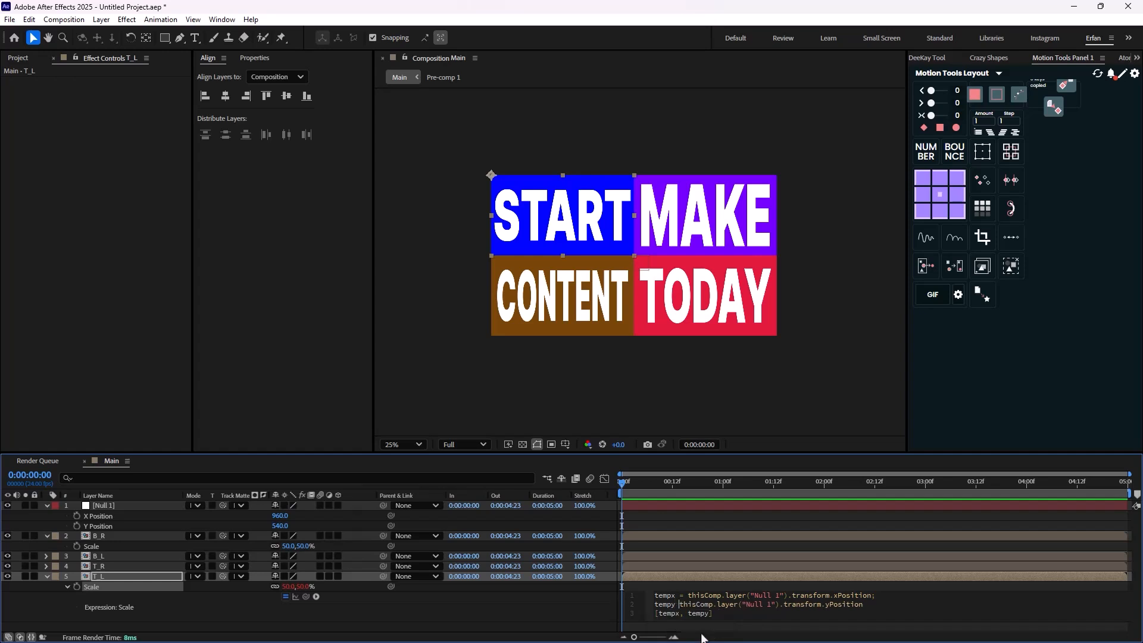
{"action": "type", "text": "="}
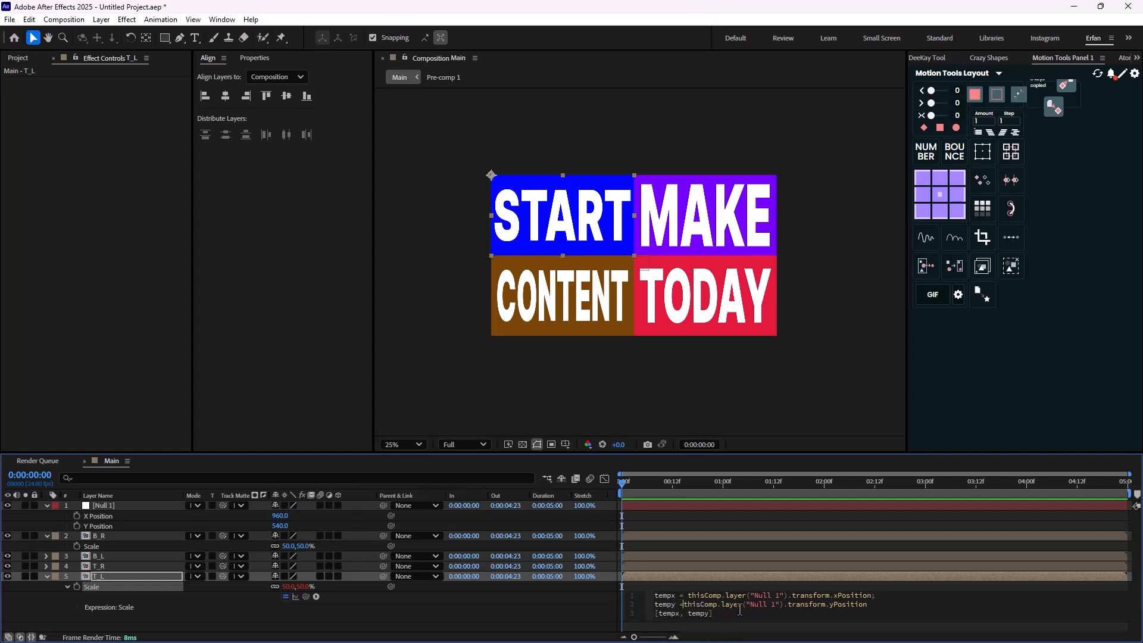
{"action": "left_click", "coordinate": [876, 608]}
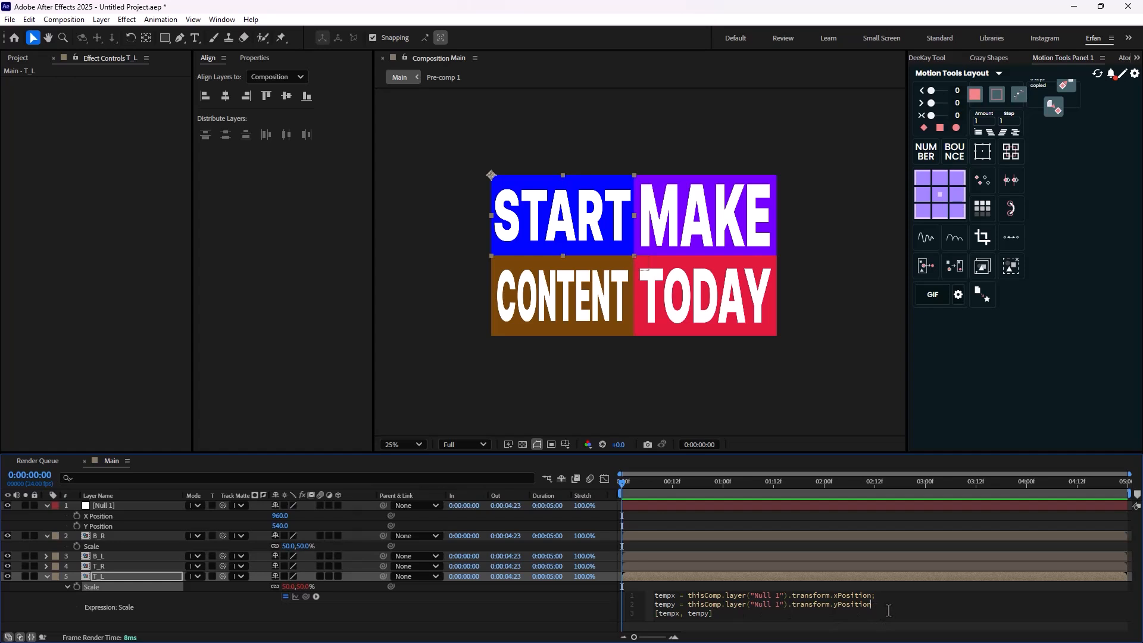
{"action": "type", "text": ";"}
{"action": "left_click", "coordinate": [794, 385]}
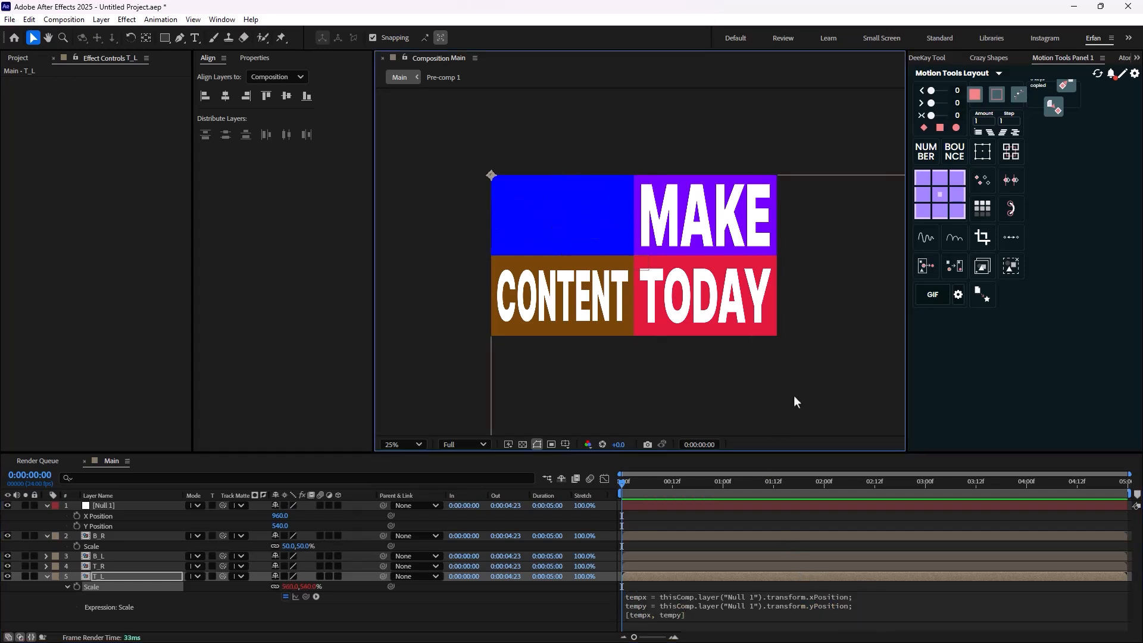
Divide the X Position by 1920 and the Y Position by 1080 in the T_L Scale expression, and apply it.
{"action": "key", "text": "comma"}
{"action": "key", "text": "comma"}
{"action": "key", "text": "comma"}
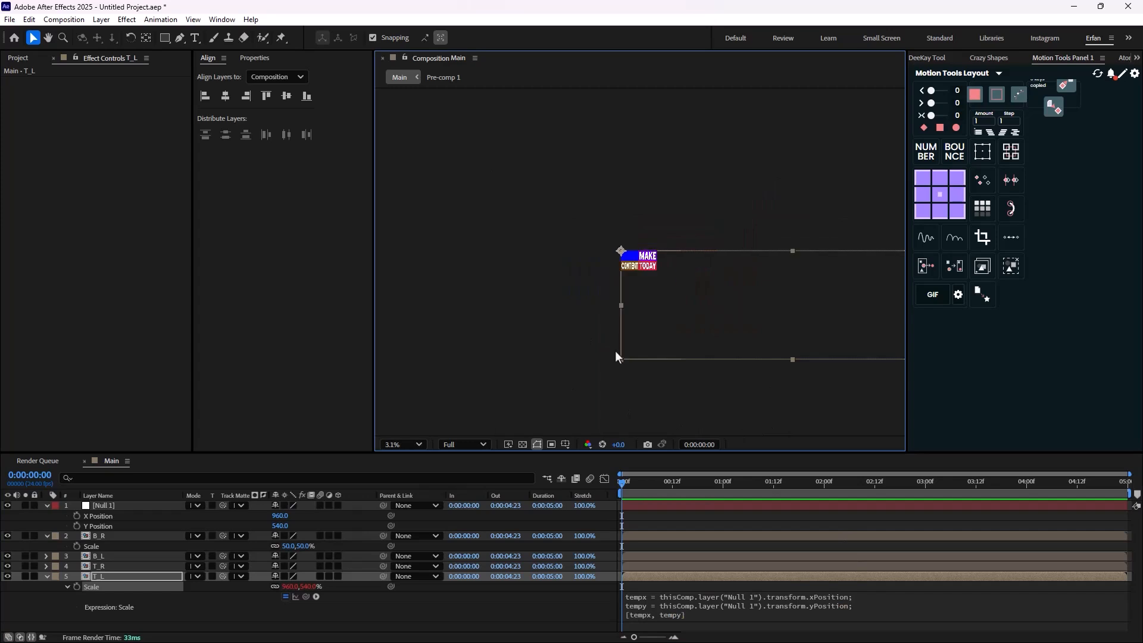
{"action": "left_click_drag", "start_coordinate": [692, 337], "coordinate": [625, 297]}
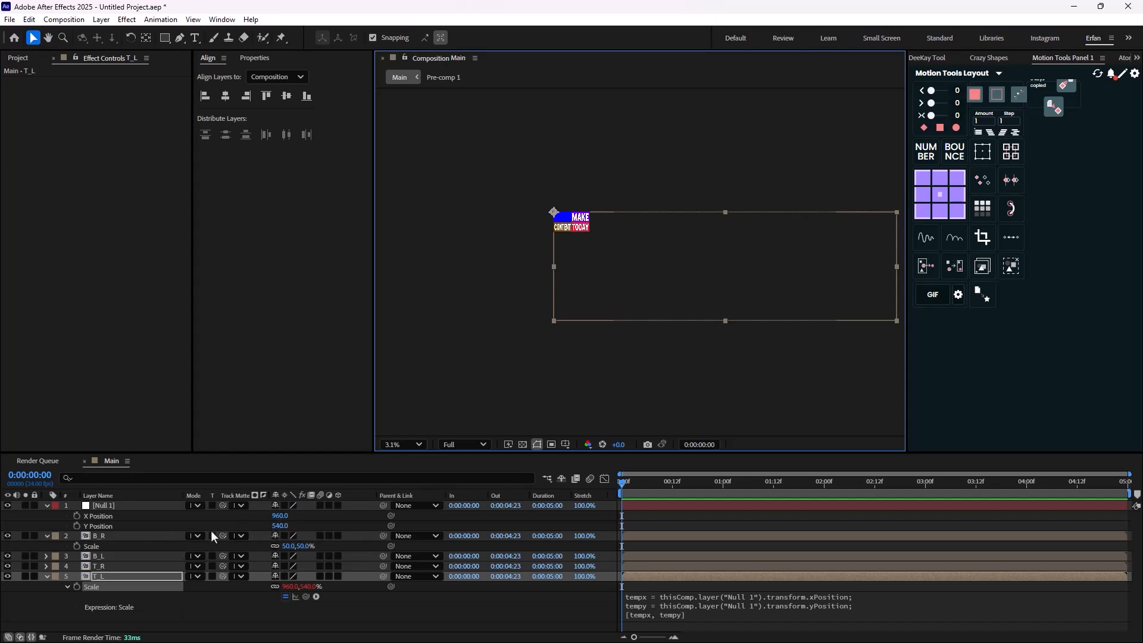
{"action": "scroll", "coordinate": [627, 308], "scroll_direction": "up", "scroll_amount": 2}
{"action": "left_click", "coordinate": [196, 585]}
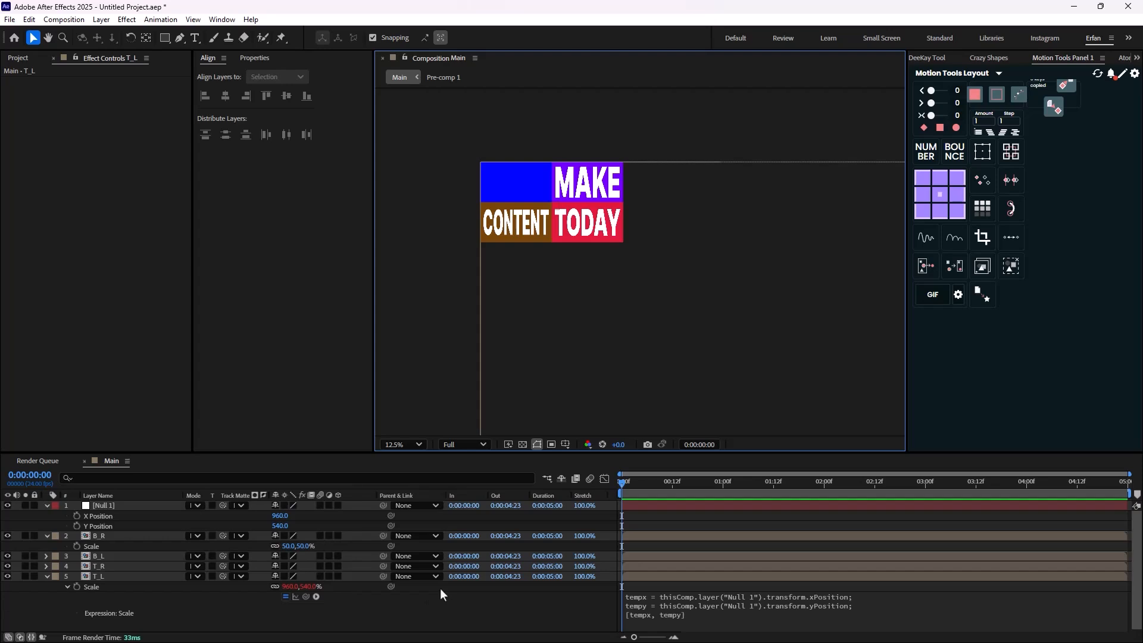
{"action": "left_click", "coordinate": [844, 614]}
{"action": "left_click", "coordinate": [870, 598]}
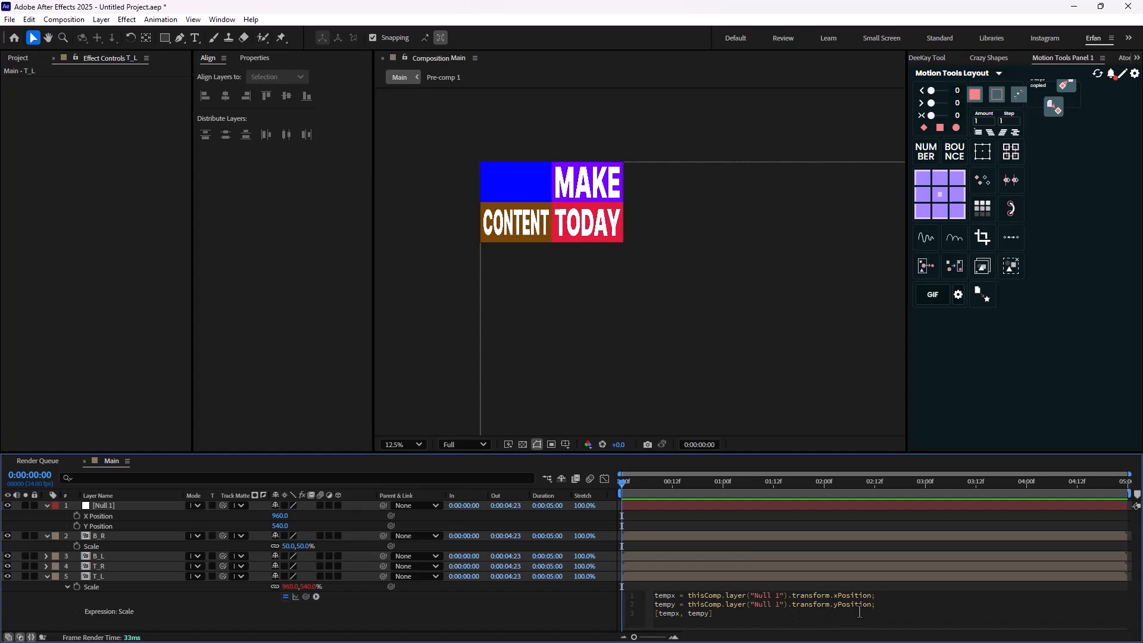
{"action": "type", "text": "/1920"}
{"action": "left_click", "coordinate": [871, 605]}
{"action": "type", "text": "/1080"}
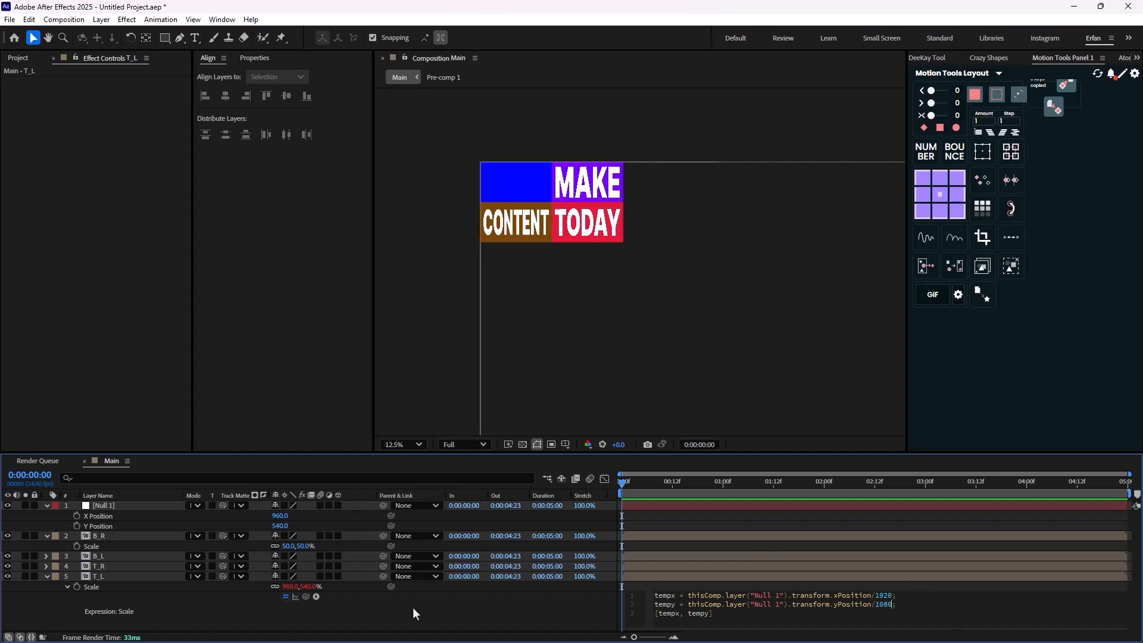
{"action": "left_click", "coordinate": [419, 615]}
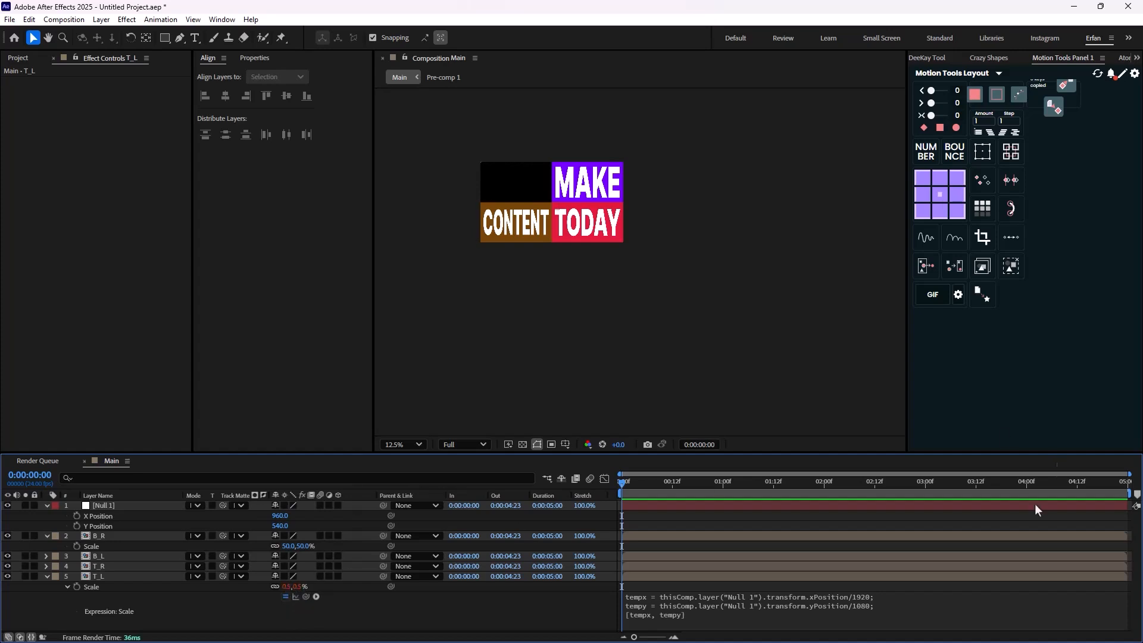
Multiply both the tempx and tempy lines of the T_L Scale expression by 100, and apply it.
{"action": "left_click", "coordinate": [870, 595]}
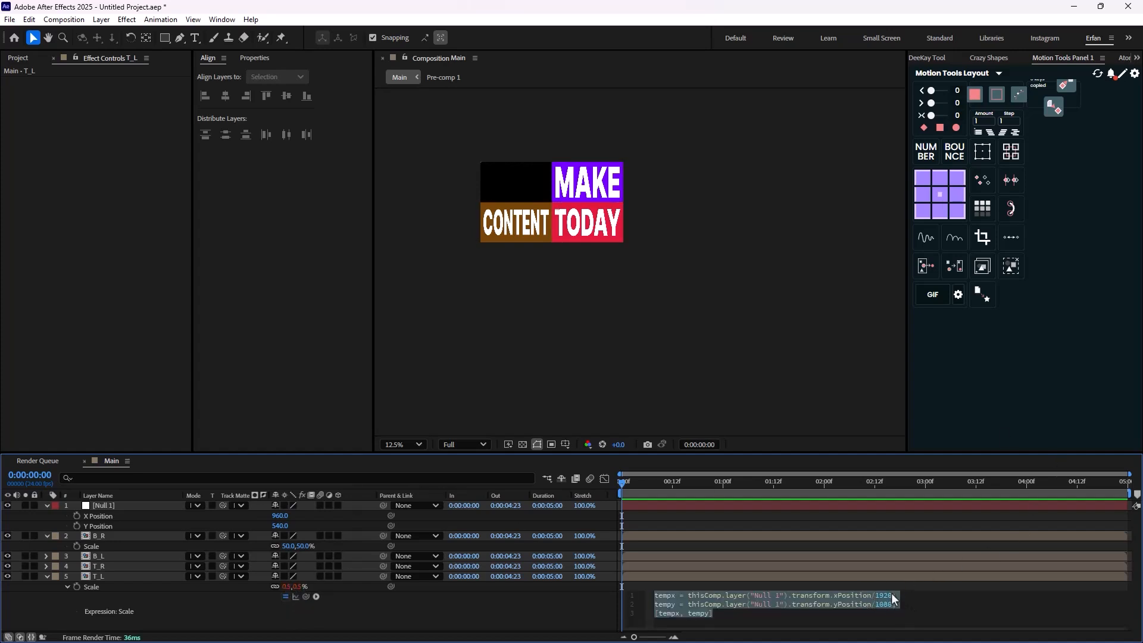
{"action": "left_click", "coordinate": [898, 596]}
{"action": "type", "text": "*100"}
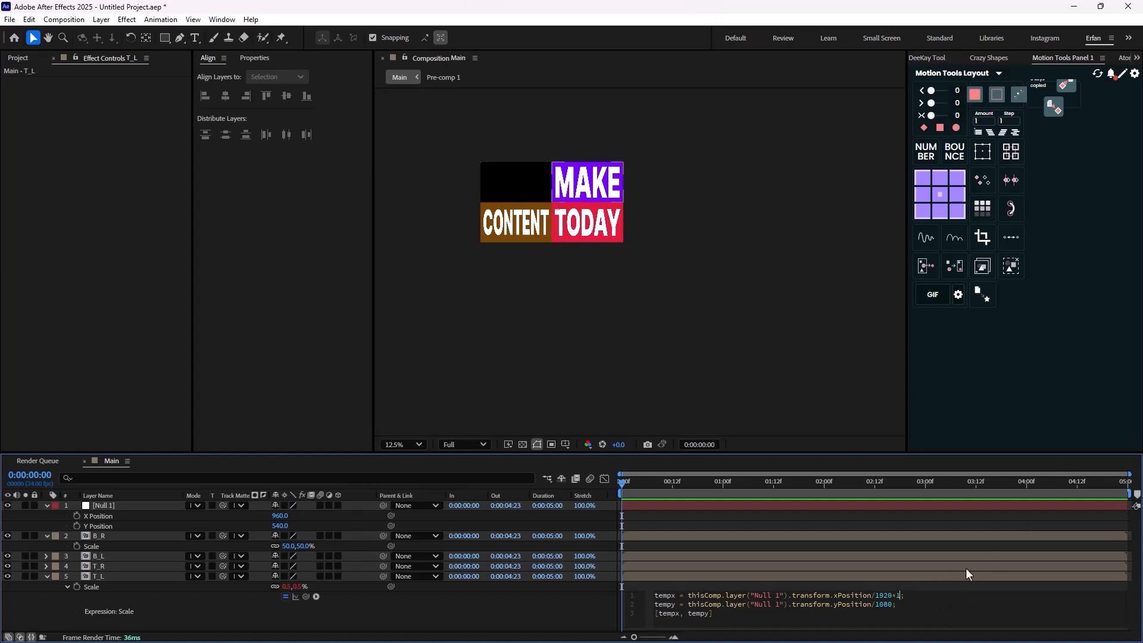
{"action": "key", "text": "Down"}
{"action": "key", "text": "Left"}
{"action": "type", "text": "*100"}
{"action": "left_click", "coordinate": [414, 619]}
Test the START panel's scaling by moving the null up and left, and return it to the composition centre.
{"action": "scroll", "coordinate": [548, 301], "scroll_direction": "up", "scroll_amount": 2}
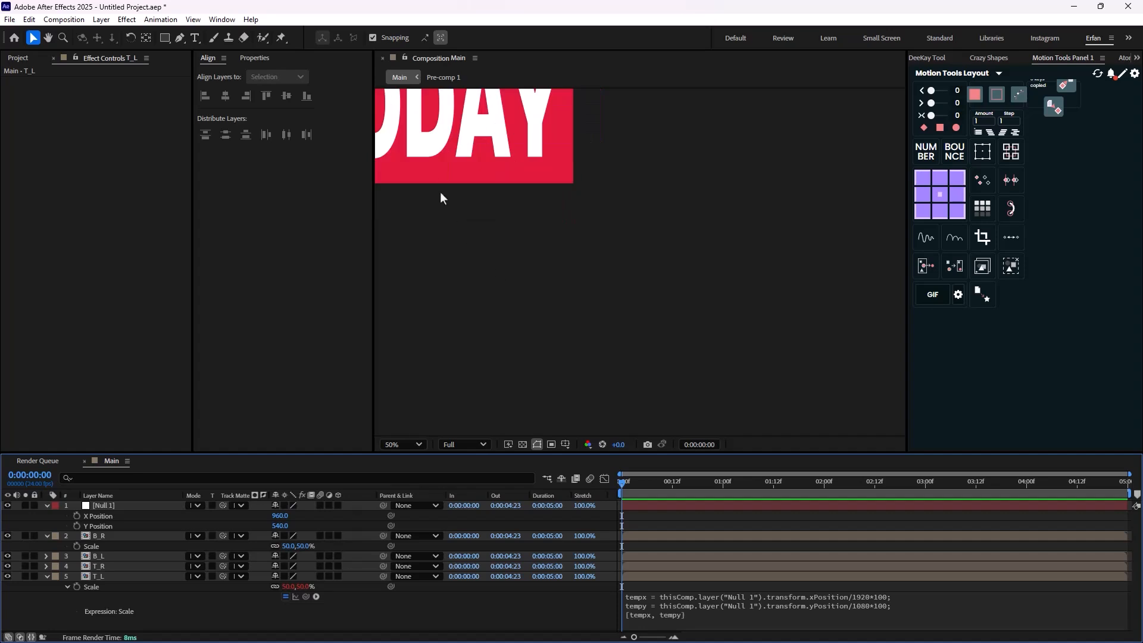
{"action": "left_click_drag", "start_coordinate": [440, 191], "coordinate": [653, 399]}
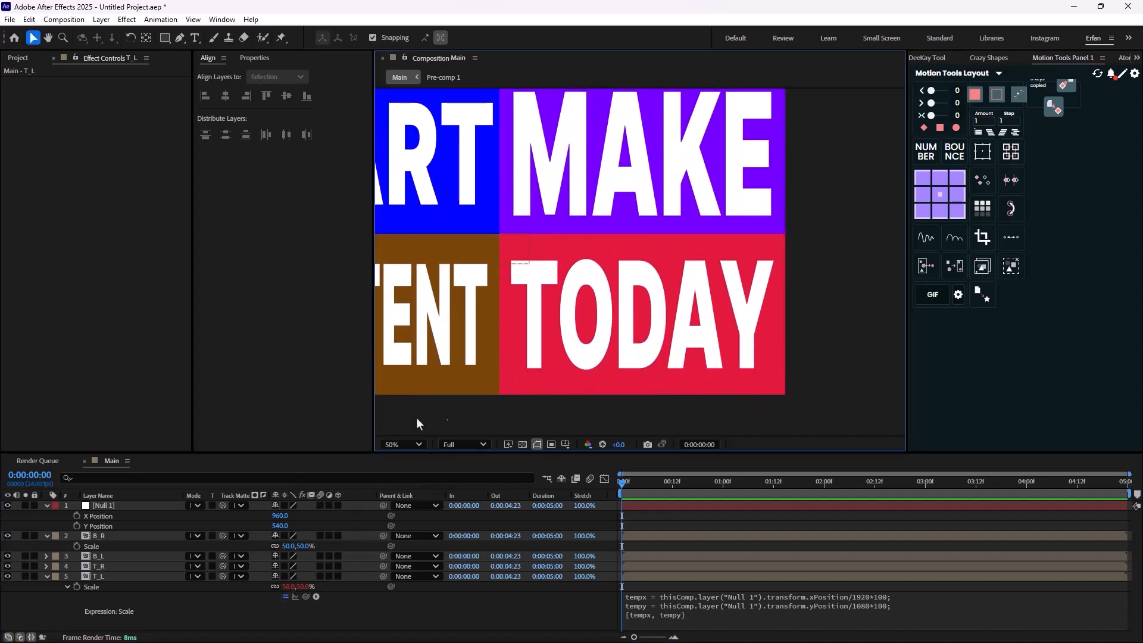
{"action": "left_click_drag", "start_coordinate": [553, 295], "coordinate": [668, 374]}
{"action": "left_click", "coordinate": [148, 506]}
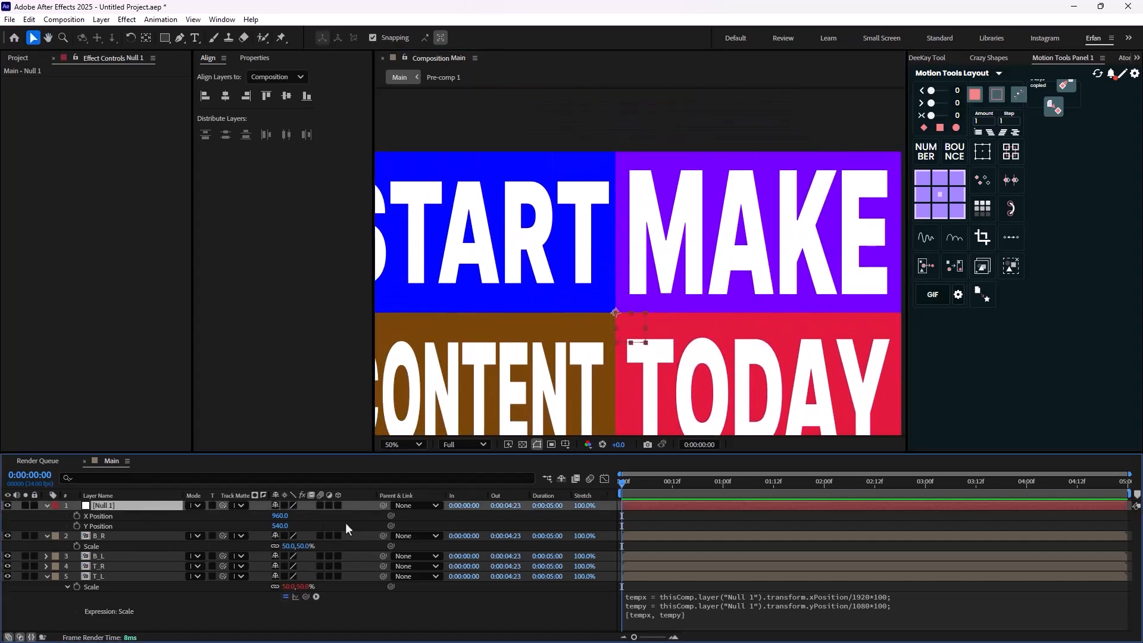
{"action": "left_click_drag", "start_coordinate": [617, 312], "coordinate": [498, 266]}
{"action": "left_click_drag", "start_coordinate": [499, 266], "coordinate": [810, 320]}
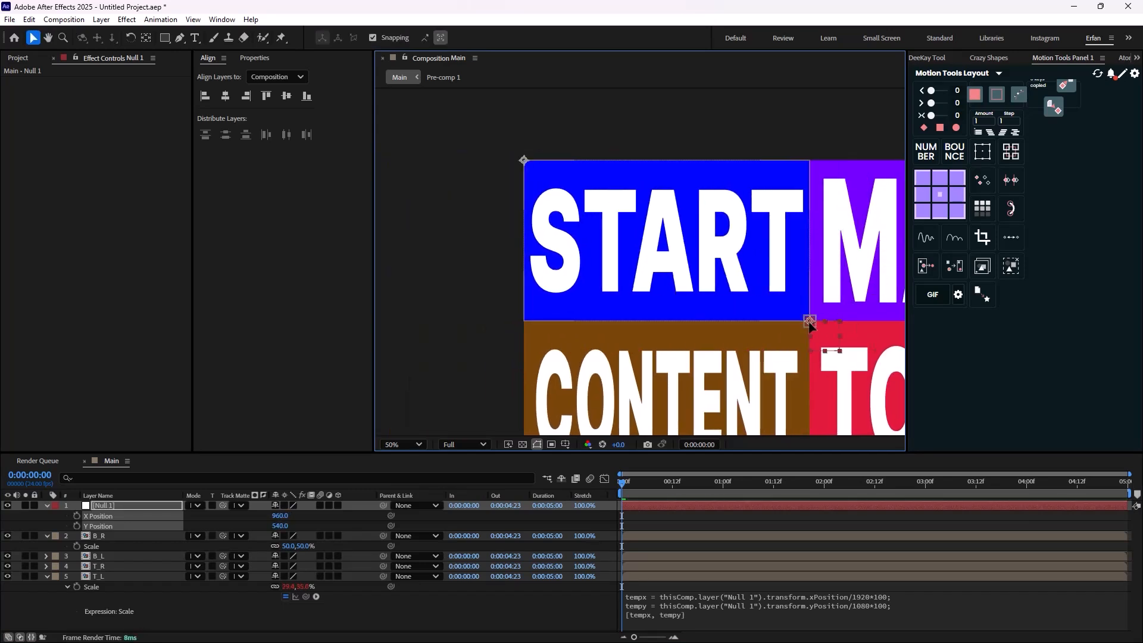
{"action": "scroll", "coordinate": [420, 140], "scroll_direction": "down", "scroll_amount": 2}
{"action": "scroll", "coordinate": [518, 257], "scroll_direction": "up", "scroll_amount": 2}
{"action": "scroll", "coordinate": [607, 375], "scroll_direction": "down", "scroll_amount": 3}
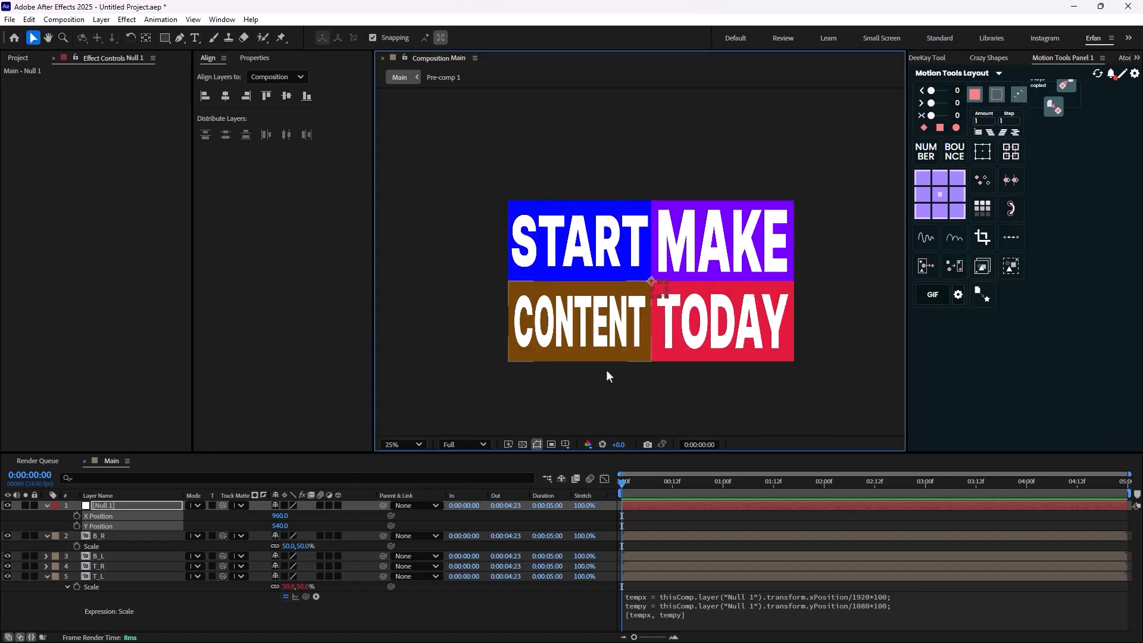
Collapse all layers, and reveal the T_R layer's Scale and the null's X and Y Position.
{"action": "left_click", "coordinate": [46, 506], "text": "ctrl"}
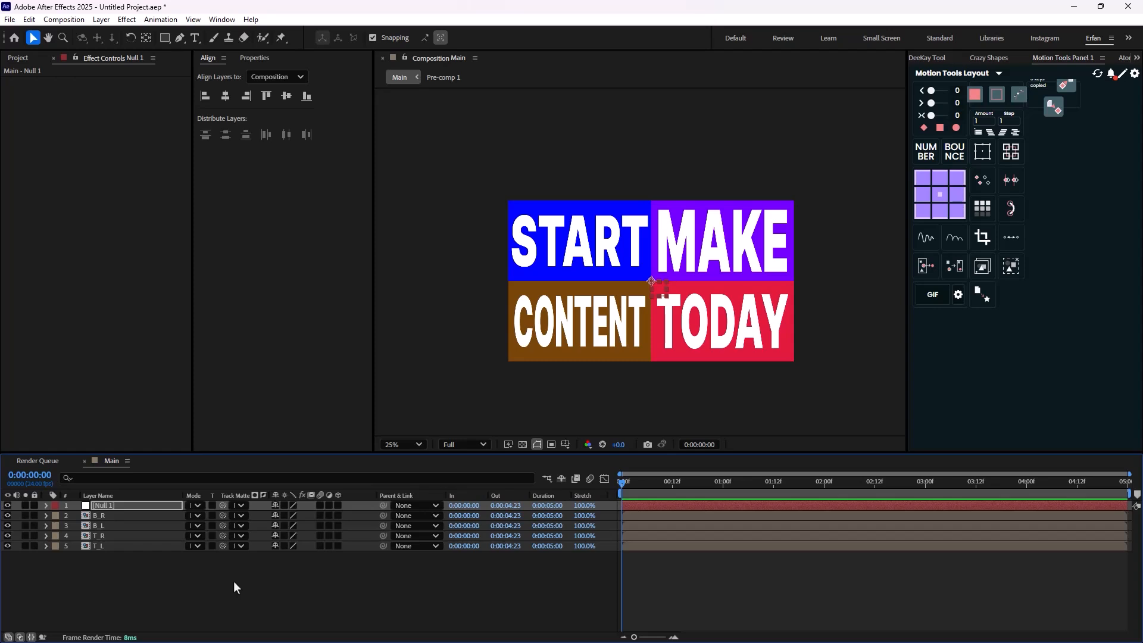
{"action": "left_click", "coordinate": [233, 581]}
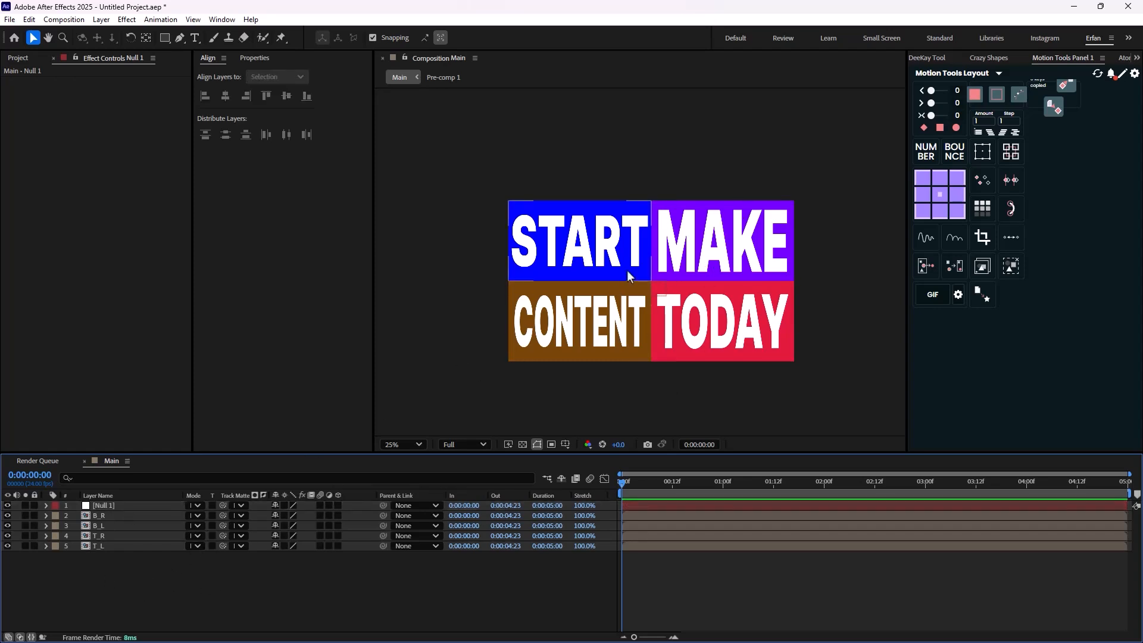
{"action": "left_click", "coordinate": [721, 221]}
{"action": "key", "text": "s"}
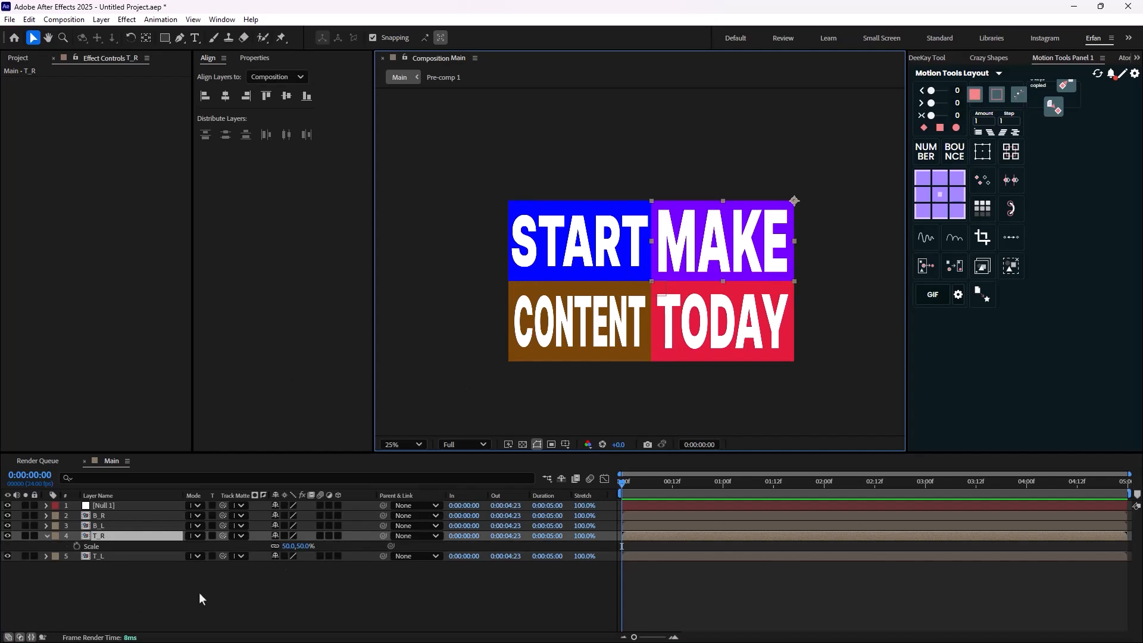
{"action": "left_click", "coordinate": [93, 505]}
{"action": "key", "text": "p"}
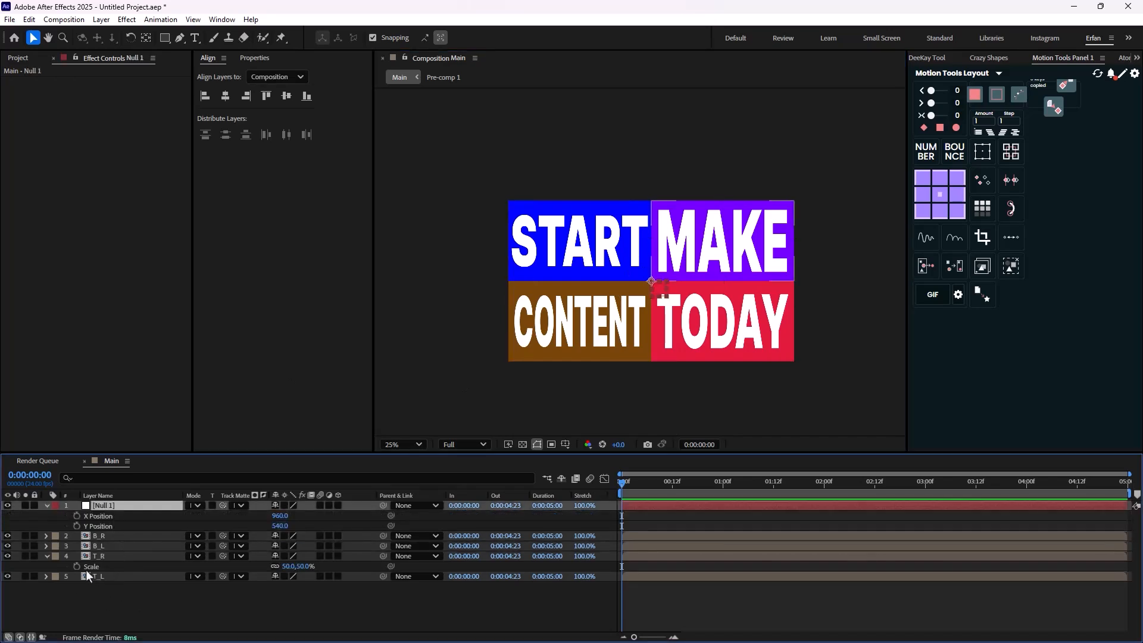
Reveal the T_L layer's Scale expression, copy its full text, and collapse the layer.
{"action": "left_click", "coordinate": [98, 576]}
{"action": "key", "text": "s"}
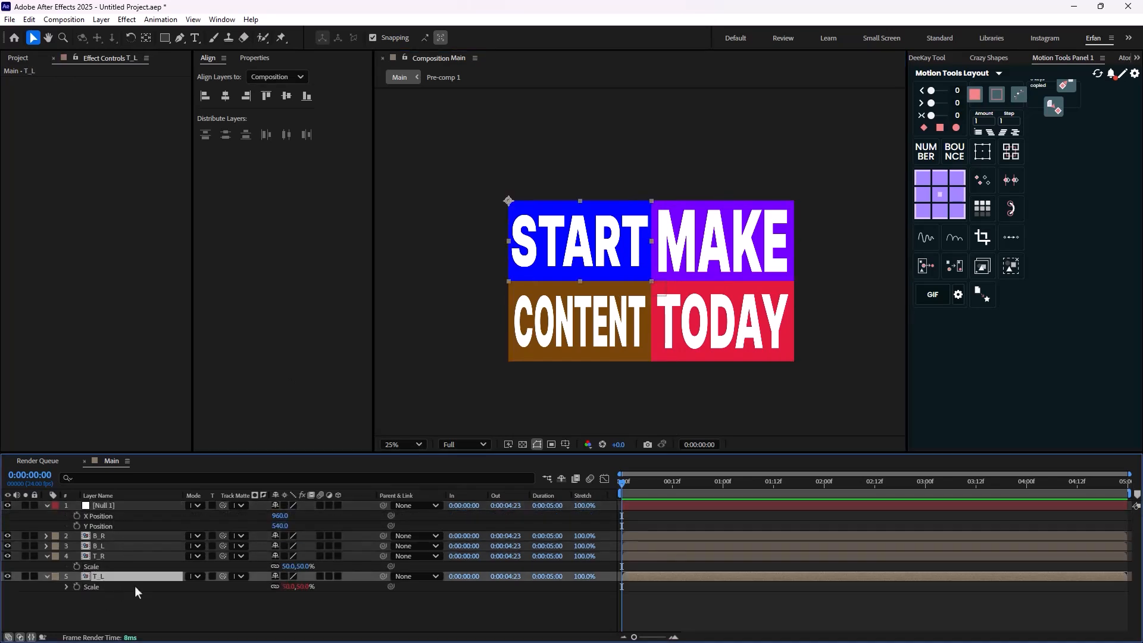
{"action": "left_click", "coordinate": [109, 587]}
{"action": "key", "text": "e"}
{"action": "key", "text": "e"}
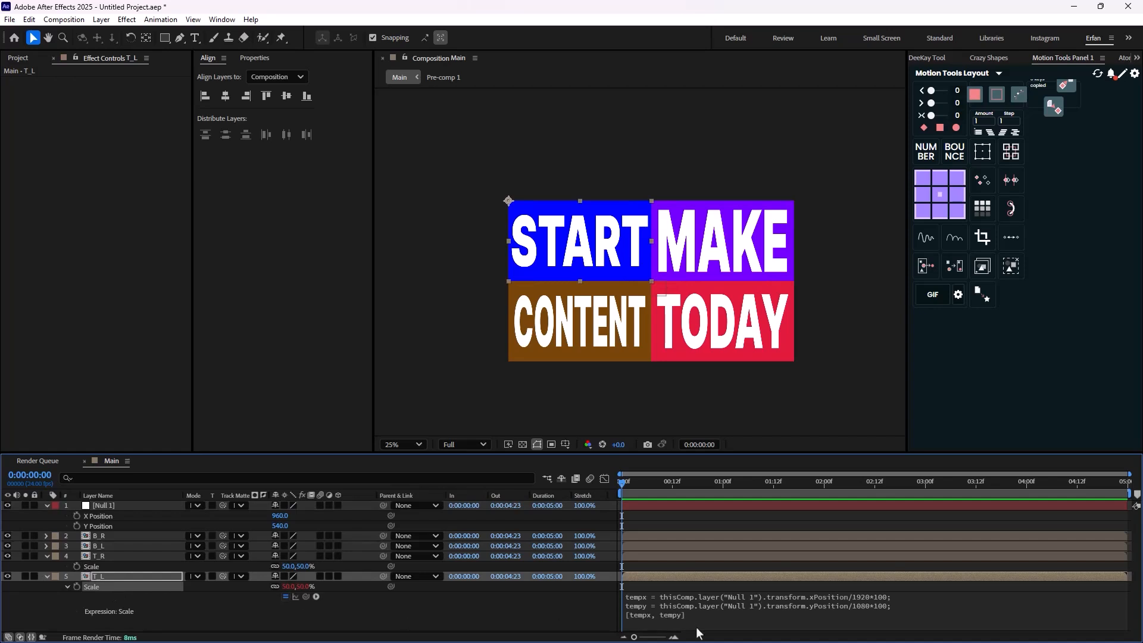
{"action": "left_click", "coordinate": [695, 617]}
{"action": "key", "text": "ctrl+c"}
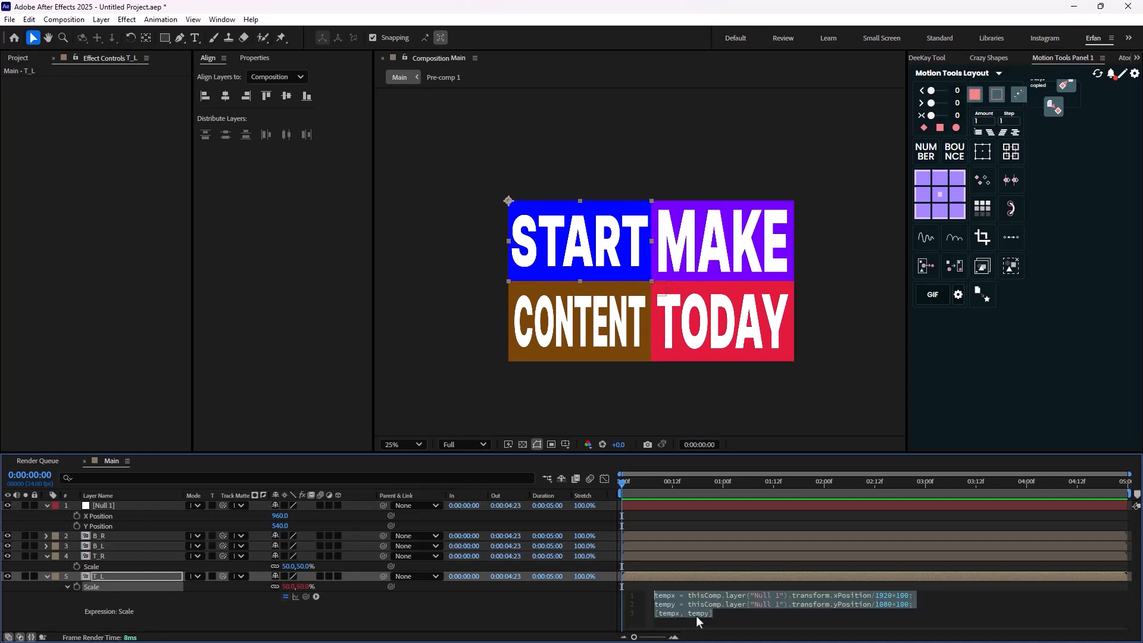
{"action": "left_click", "coordinate": [47, 576]}
Add an expression to the T_R layer's Scale, paste the copied T_L expression, and apply it.
{"action": "left_click", "coordinate": [109, 557]}
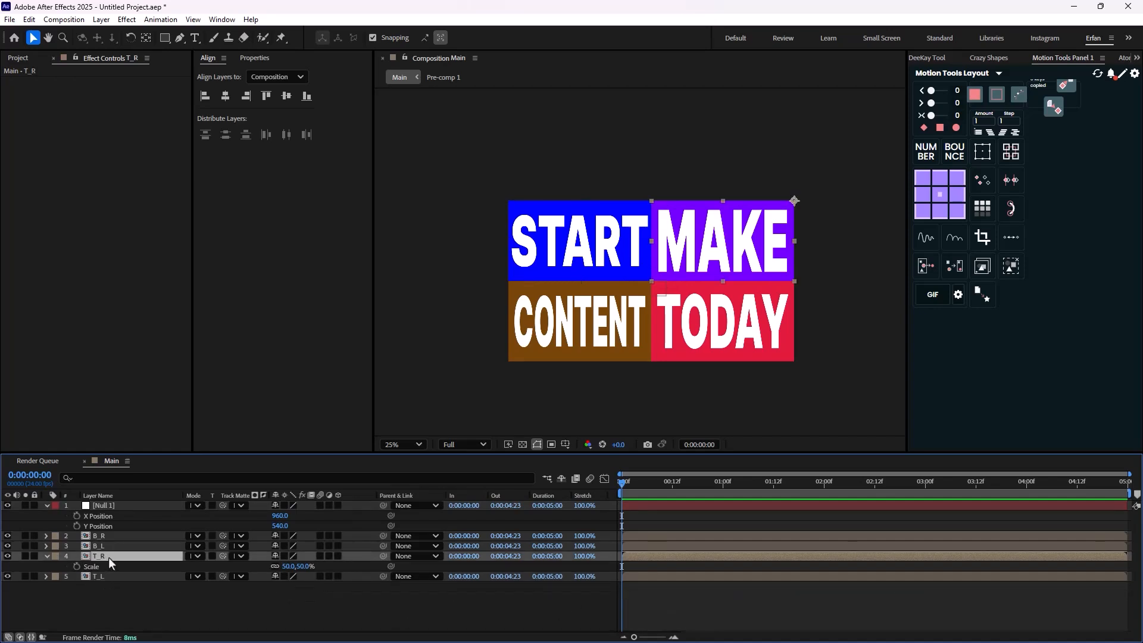
{"action": "left_click", "coordinate": [76, 567], "text": "alt"}
{"action": "key", "text": "ctrl+v"}
{"action": "left_click", "coordinate": [841, 391]}
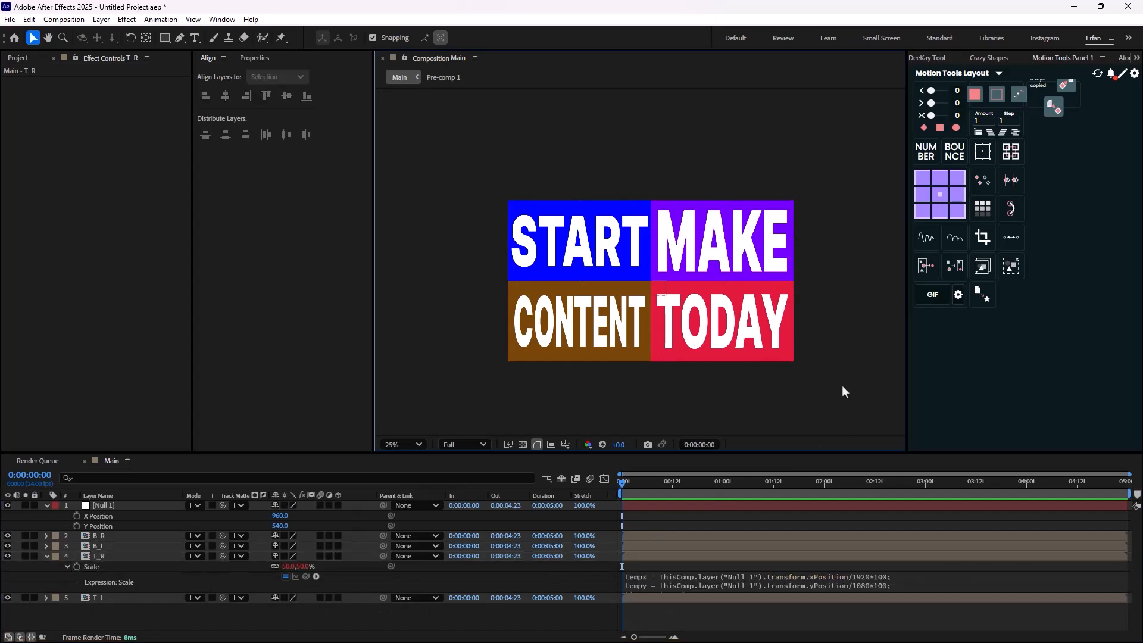
Test the MAKE panel's scaling by moving the null left to about X 736, and undo the moves.
{"action": "left_click", "coordinate": [154, 508]}
{"action": "scroll", "coordinate": [668, 276], "scroll_direction": "up", "scroll_amount": 2}
{"action": "left_click_drag", "start_coordinate": [662, 297], "coordinate": [603, 305]}
{"action": "scroll", "coordinate": [626, 282], "scroll_direction": "down", "scroll_amount": 2}
{"action": "scroll", "coordinate": [637, 251], "scroll_direction": "up", "scroll_amount": 3}
{"action": "scroll", "coordinate": [637, 251], "scroll_direction": "down", "scroll_amount": 1}
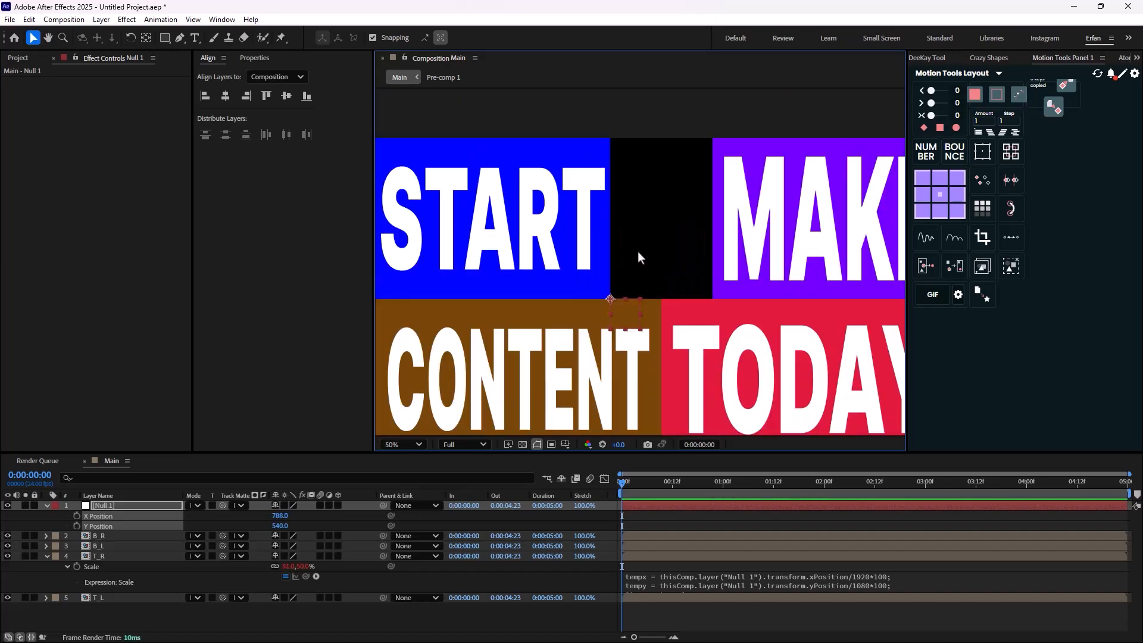
{"action": "scroll", "coordinate": [637, 252], "scroll_direction": "down", "scroll_amount": 1}
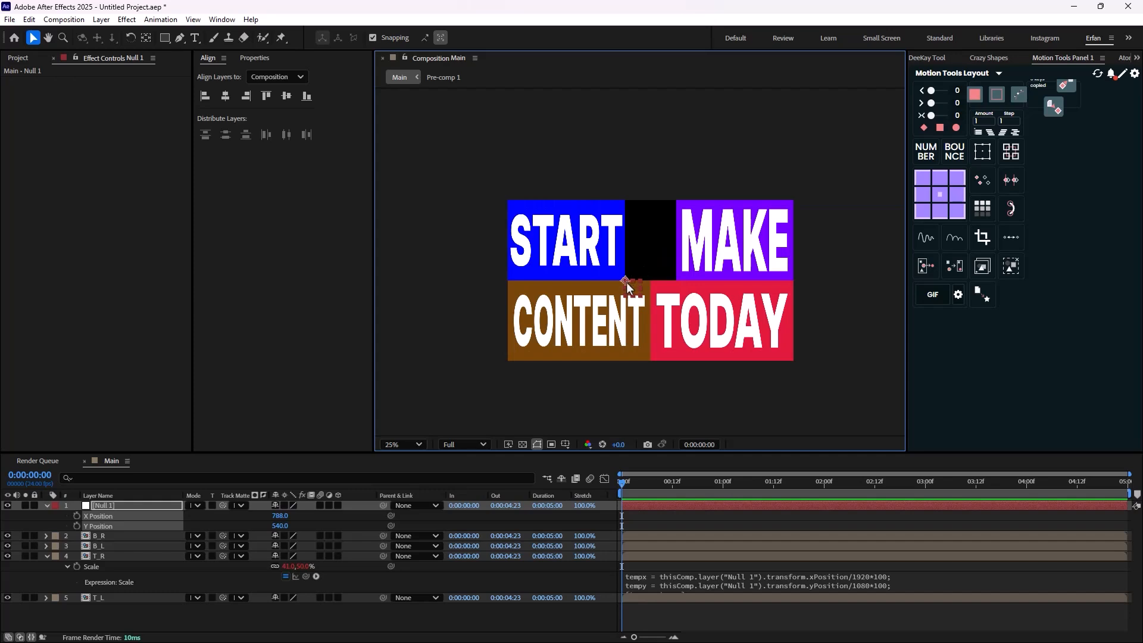
{"action": "left_click_drag", "start_coordinate": [626, 283], "coordinate": [618, 283]}
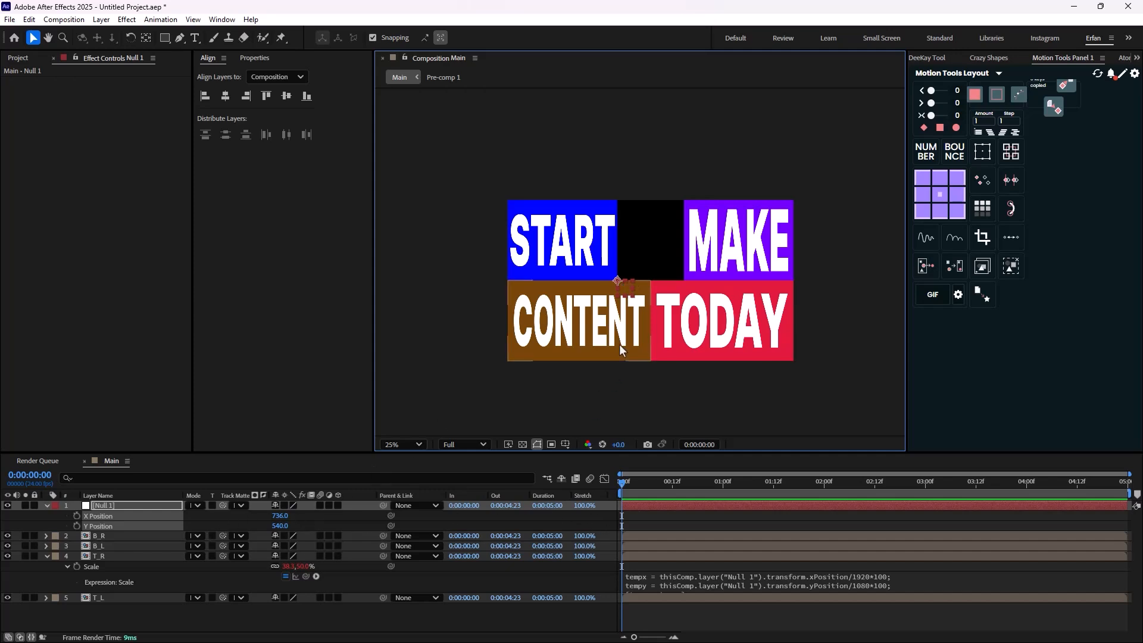
{"action": "key", "text": "ctrl+z"}
{"action": "key", "text": "ctrl+z"}
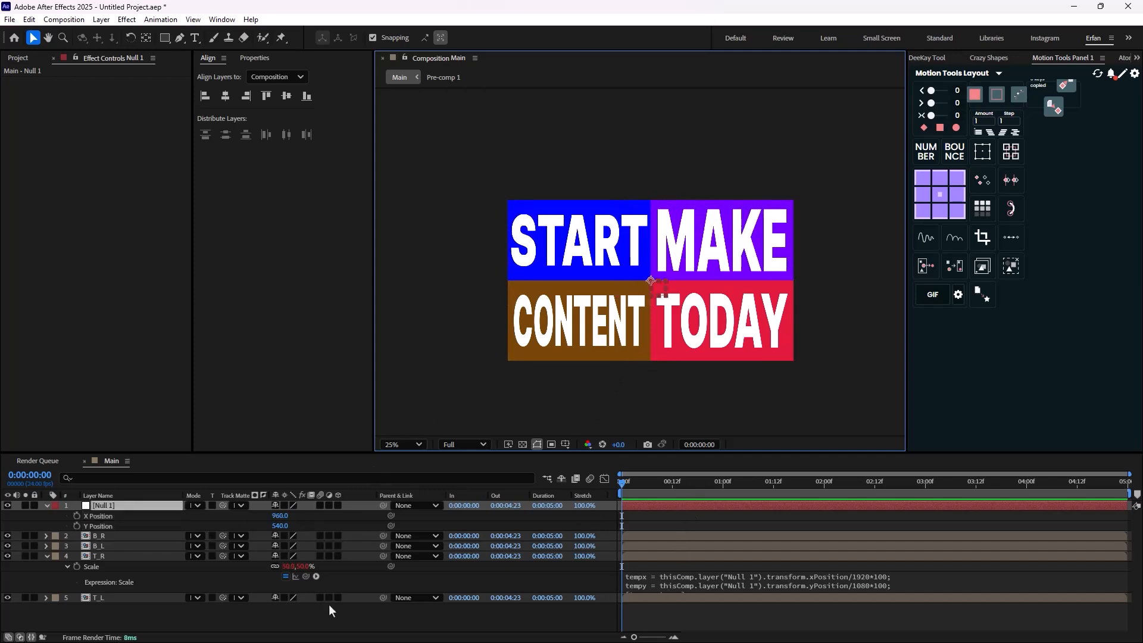
Insert 100- before the null's X Position reference in the T_R Scale expression's tempx line, and apply it.
{"action": "left_click", "coordinate": [689, 576]}
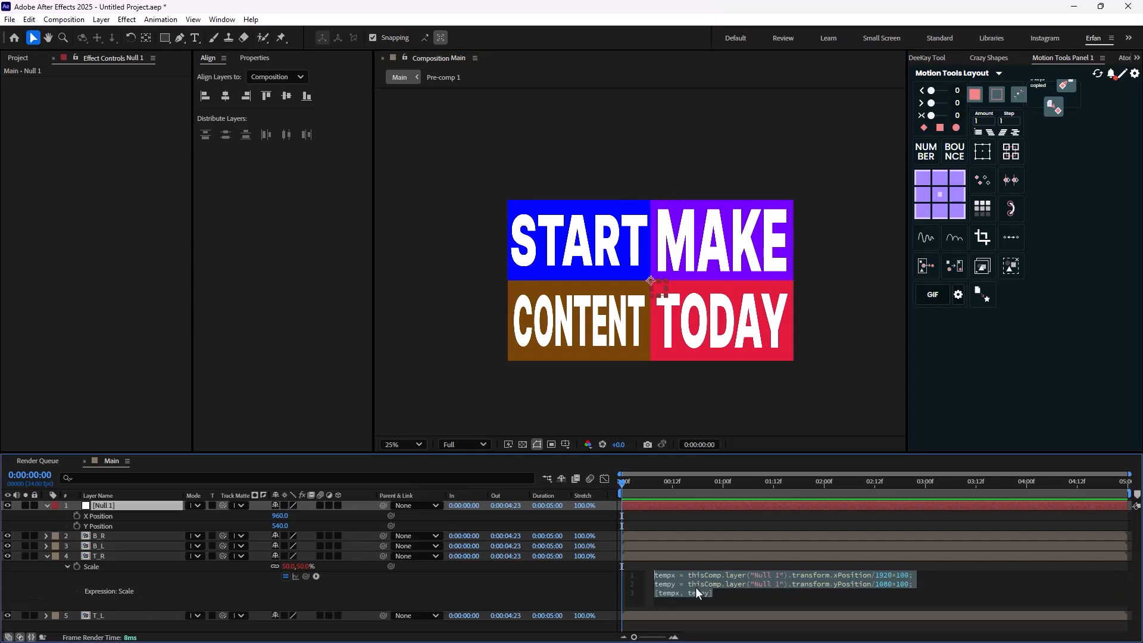
{"action": "left_click", "coordinate": [630, 568]}
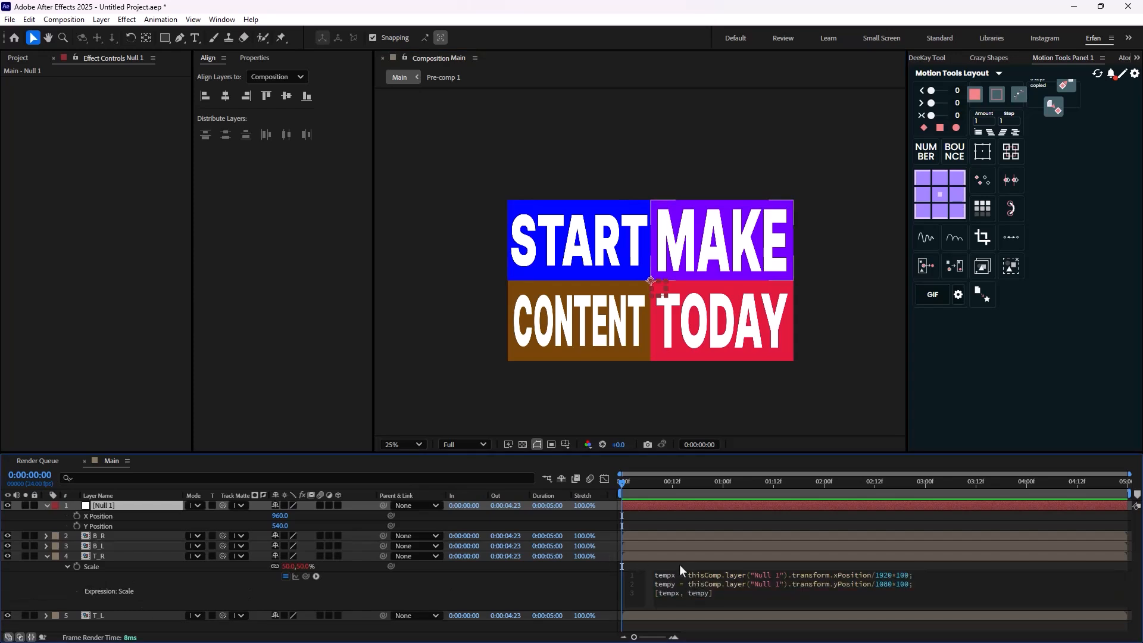
{"action": "type", "text": "100"}
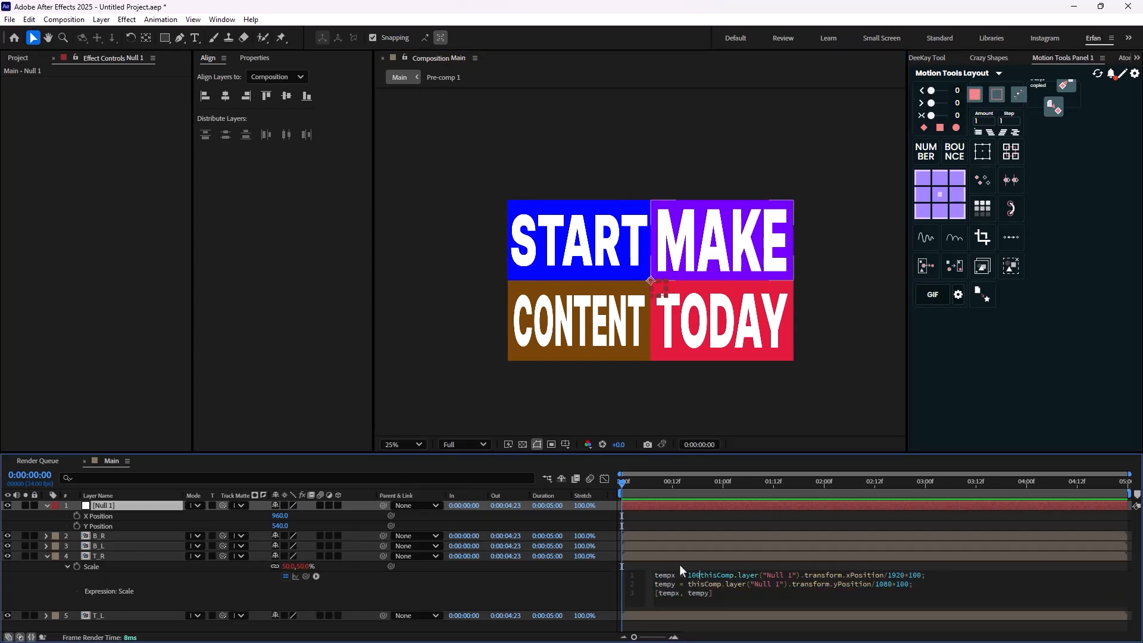
{"action": "type", "text": "-"}
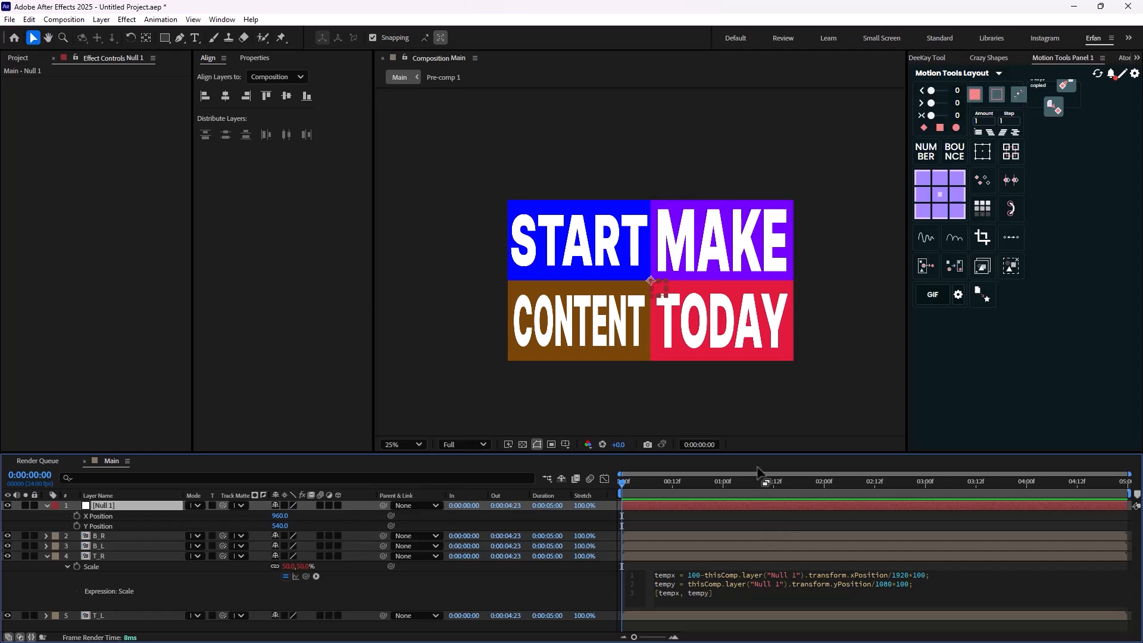
{"action": "left_click", "coordinate": [684, 391]}
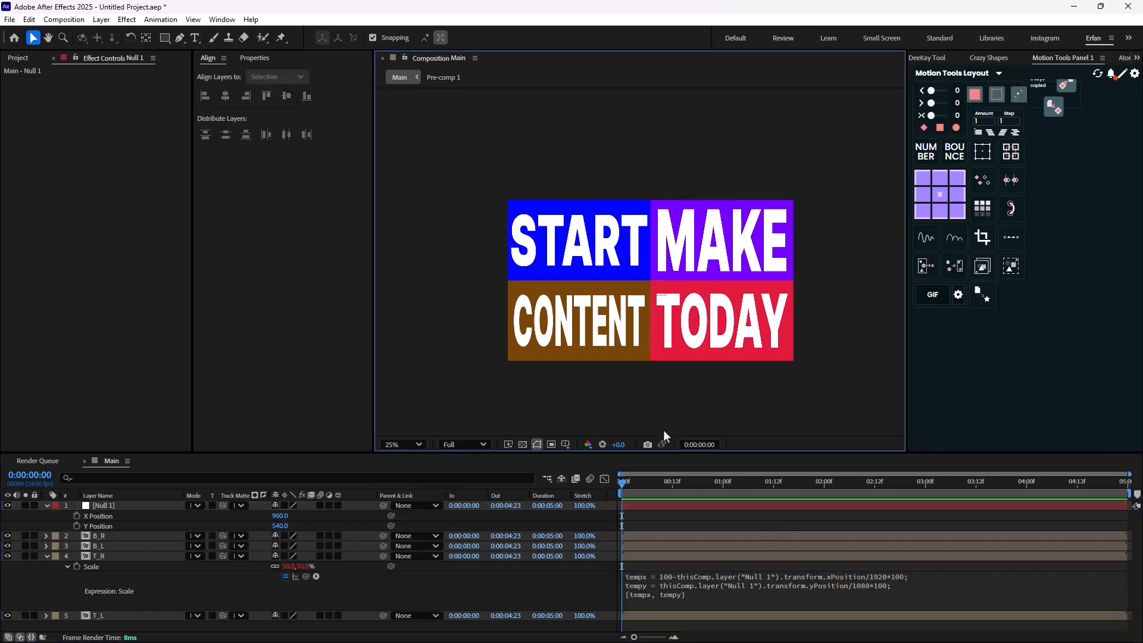
Test the inverted T_R scaling by moving the null left to about X 620, and undo the move.
{"action": "left_click", "coordinate": [109, 516]}
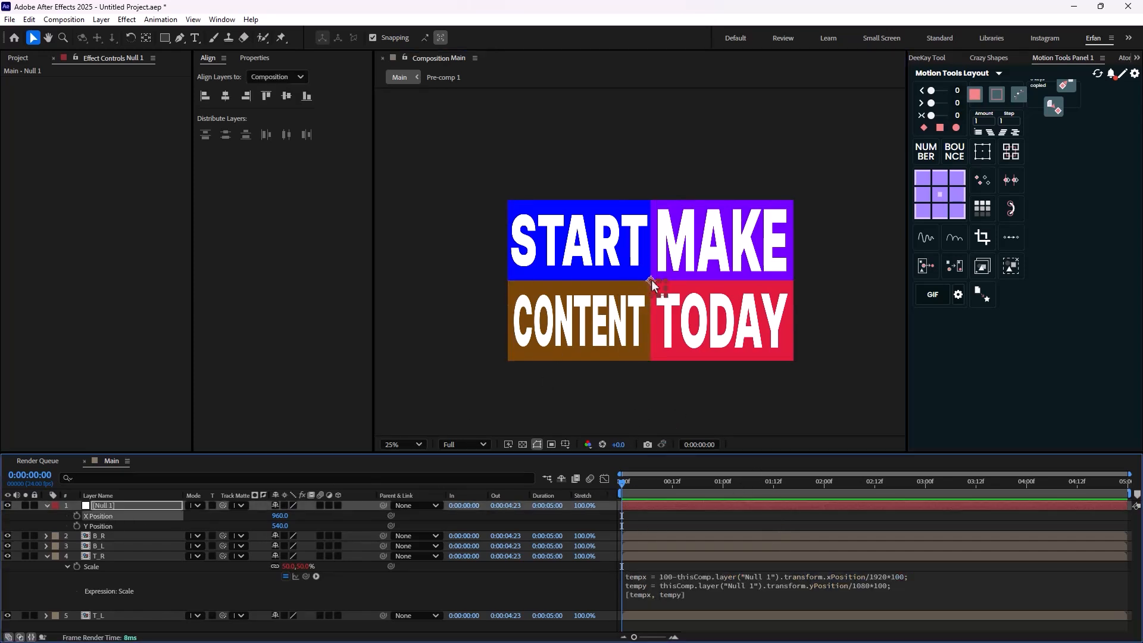
{"action": "left_click_drag", "start_coordinate": [650, 280], "coordinate": [600, 288]}
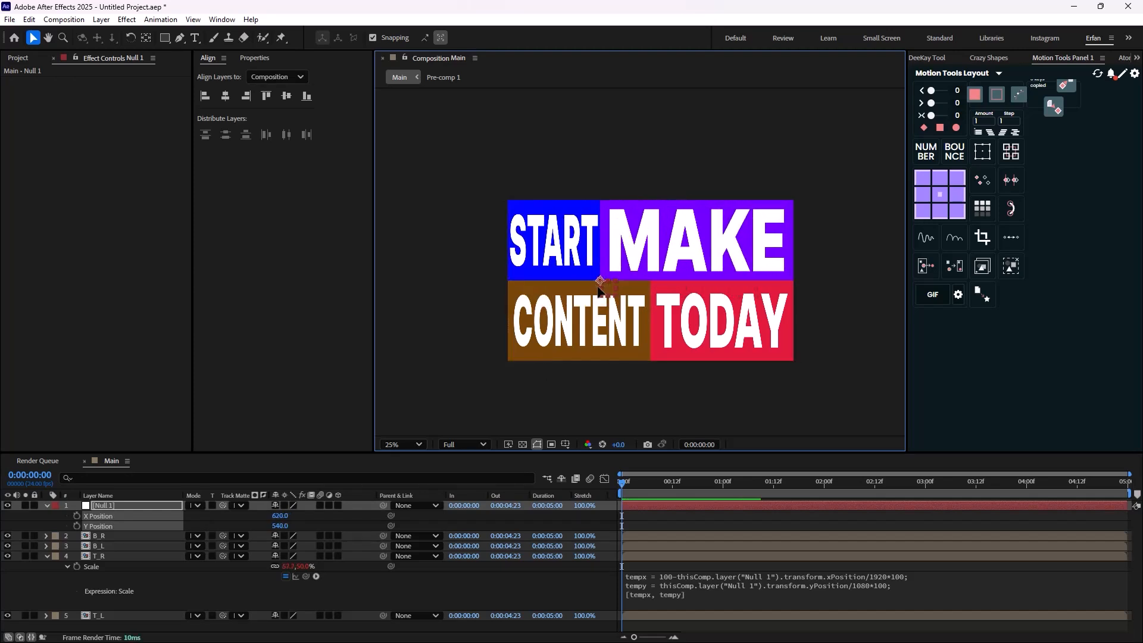
{"action": "key", "text": "ctrl+z"}
Add an expression to the B_L layer's Scale, paste the copied T_L expression, and apply it.
{"action": "left_click", "coordinate": [135, 545]}
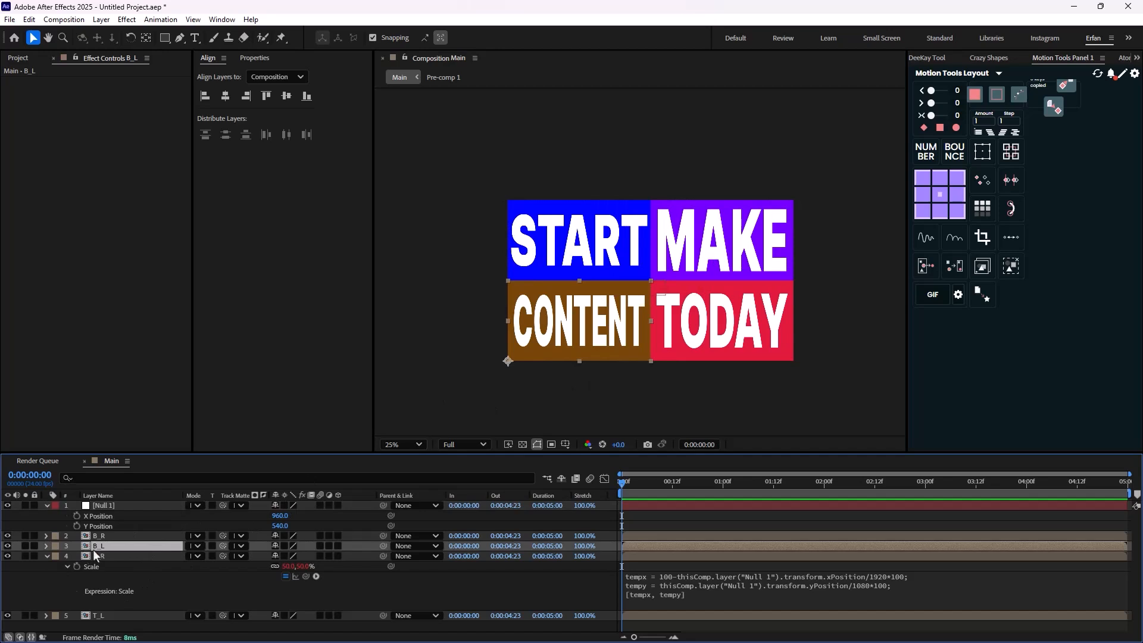
{"action": "type", "text": "tempx = 100-thisComp.layer(\"Null 1\").transform.xPosition/1920*100; tempy = thisComp.layer(\"Null 1\").transform.yPosition/1080*100; [tempx, tempy]"}
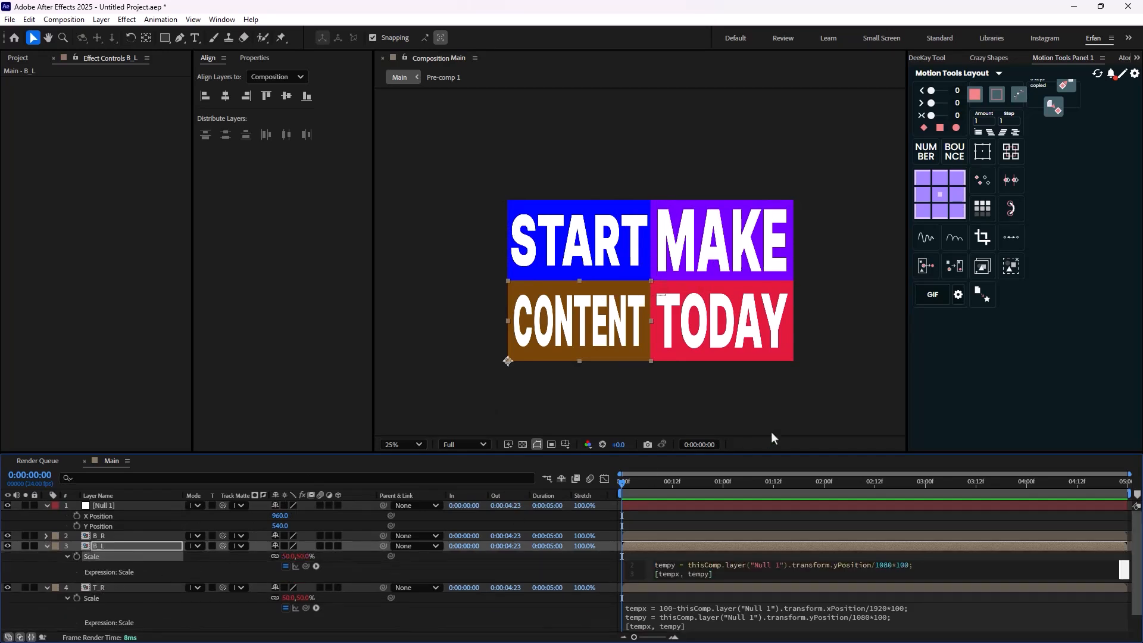
{"action": "left_click", "coordinate": [563, 349]}
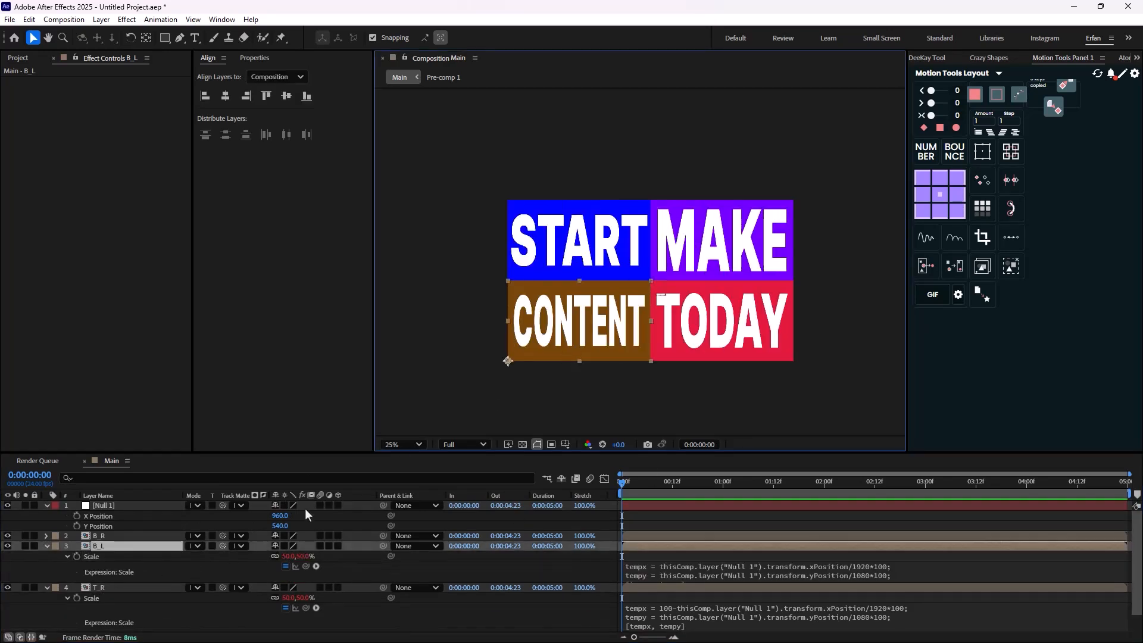
Test the CONTENT panel's scaling by moving the null upward, and undo the move.
{"action": "left_click", "coordinate": [168, 525]}
{"action": "left_click_drag", "start_coordinate": [659, 277], "coordinate": [671, 237]}
{"action": "key", "text": "ctrl+z"}
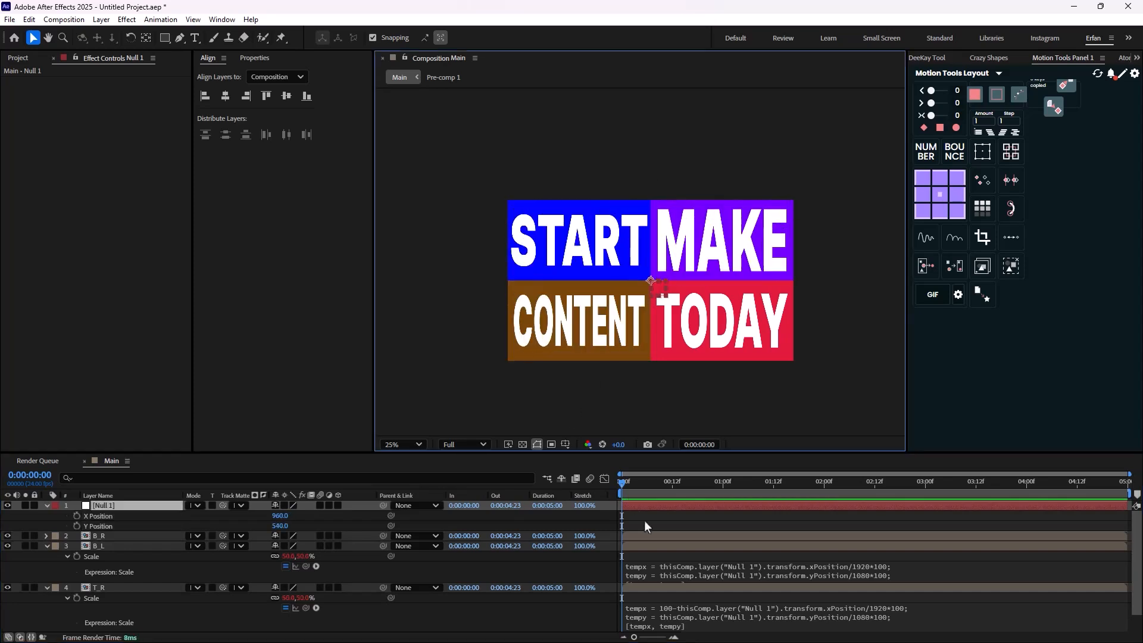
Insert 100- before the null's Y Position reference in the B_L Scale expression's tempy line, and apply it.
{"action": "left_click", "coordinate": [666, 576]}
{"action": "key", "text": "ctrl+c"}
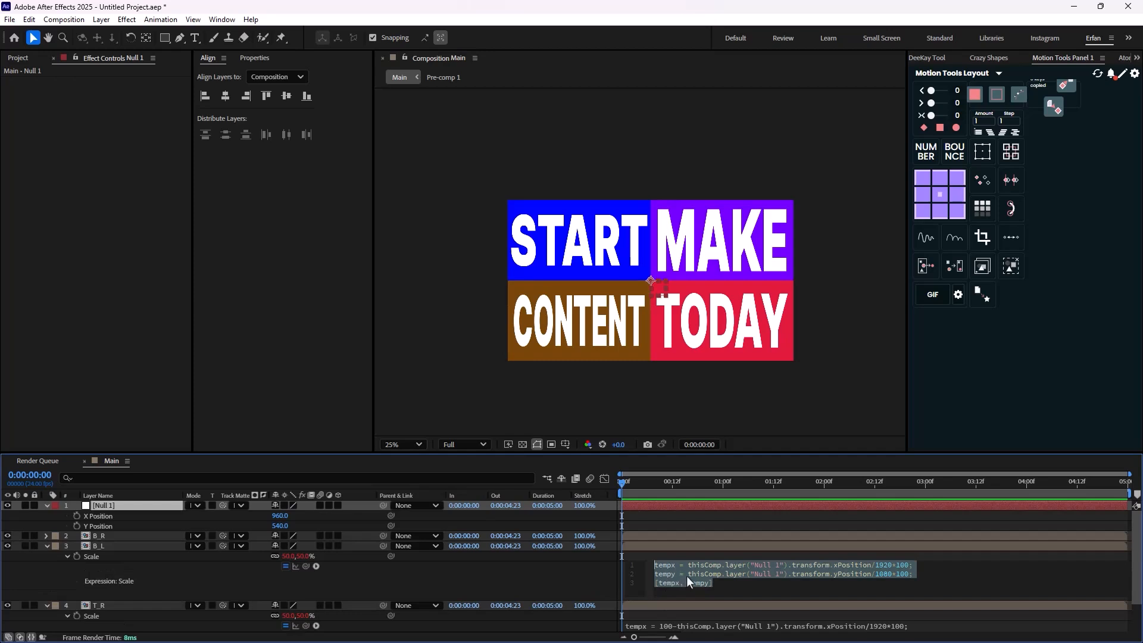
{"action": "left_click", "coordinate": [688, 575]}
{"action": "type", "text": "100-"}
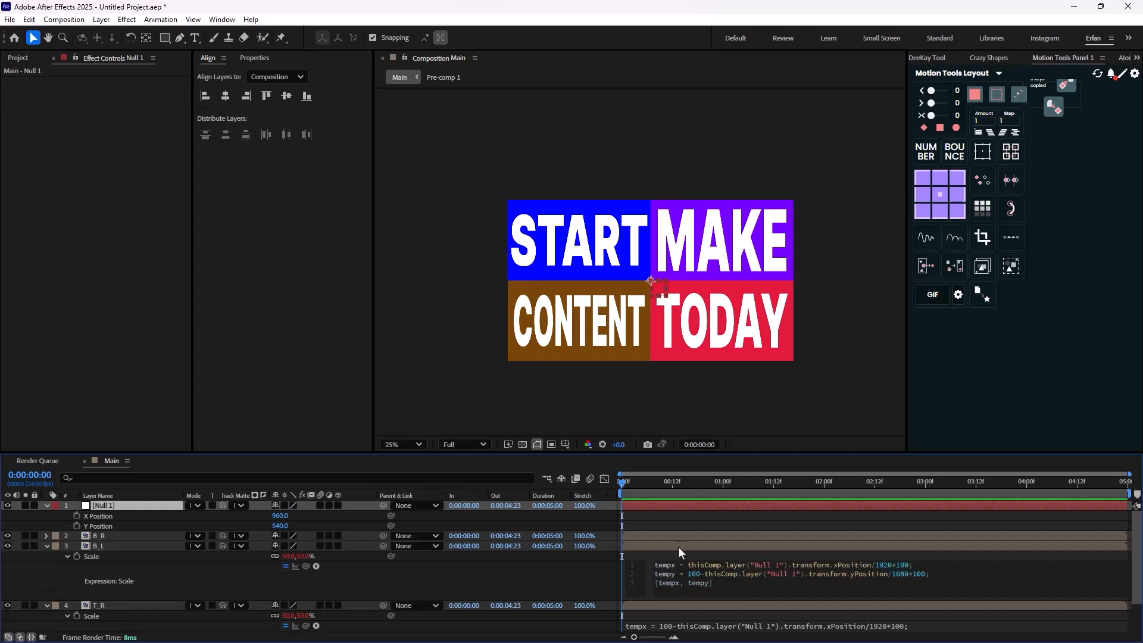
{"action": "left_click", "coordinate": [463, 363]}
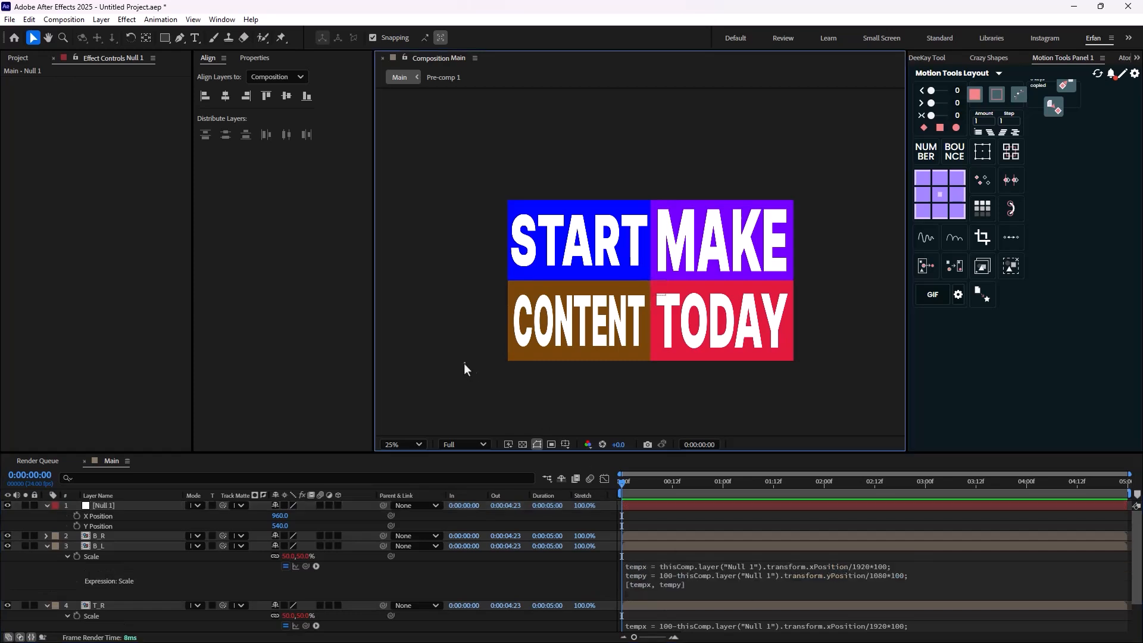
{"action": "left_click", "coordinate": [124, 516]}
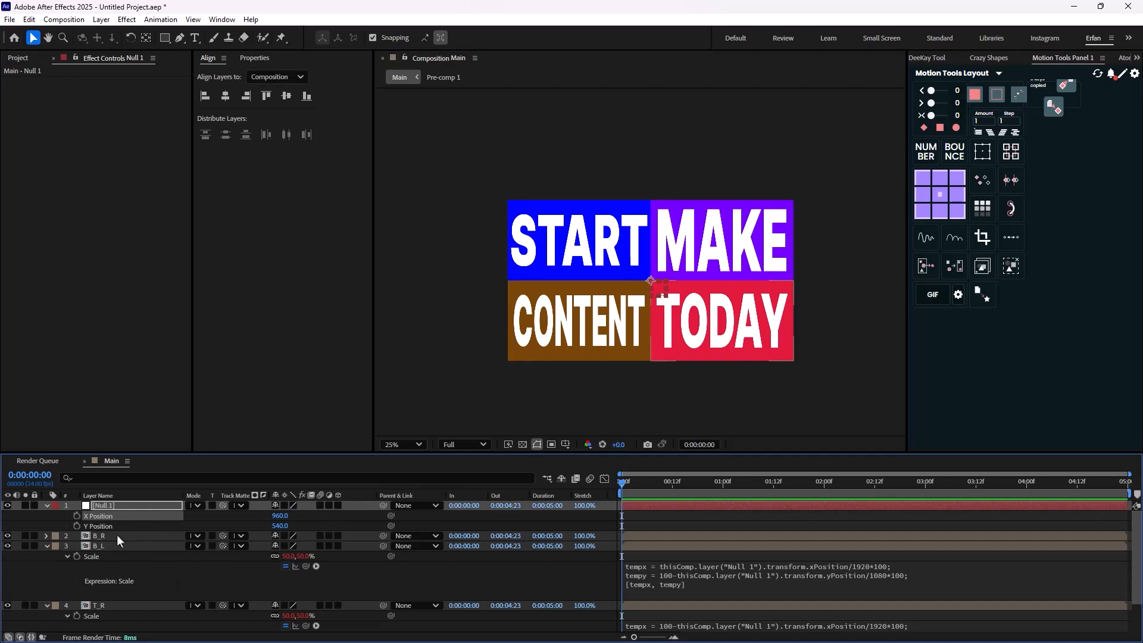
Add an expression to the B_R layer's Scale and paste the copied T_L expression into it.
{"action": "left_click", "coordinate": [127, 509]}
{"action": "mouse_move", "coordinate": [653, 297]}
{"action": "left_mouse_down"}
{"action": "mouse_move", "coordinate": [653, 260]}
{"action": "mouse_move", "coordinate": [653, 331]}
{"action": "mouse_move", "coordinate": [653, 280]}
{"action": "left_mouse_up"}
{"action": "left_click", "coordinate": [125, 536]}
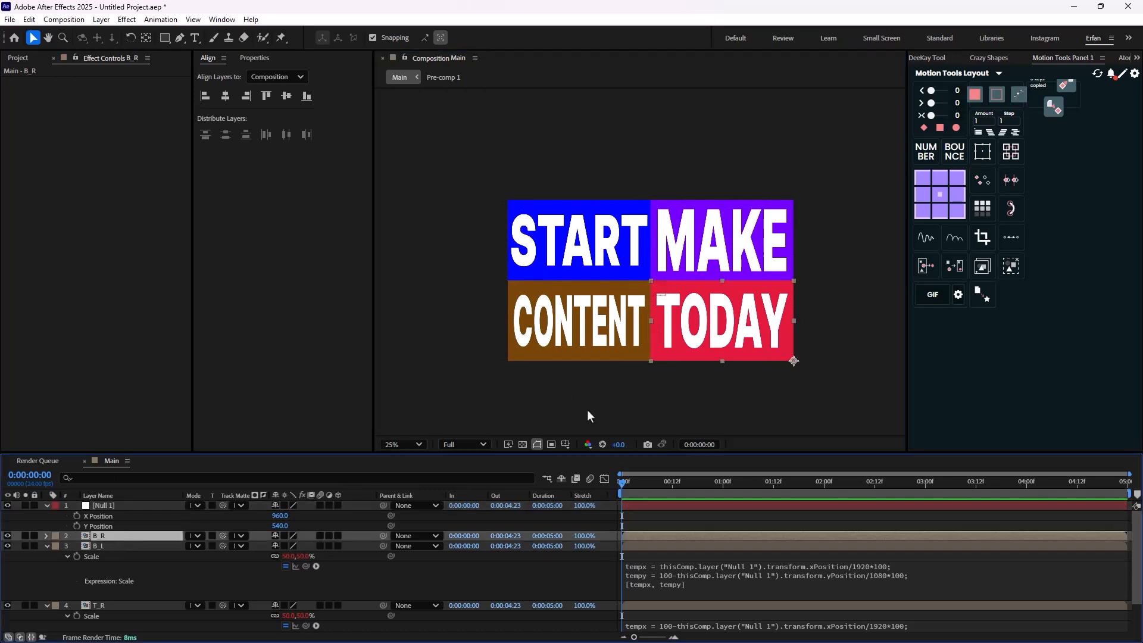
{"action": "scroll", "coordinate": [357, 536], "scroll_direction": "down", "scroll_amount": 3}
{"action": "scroll", "coordinate": [749, 363], "scroll_direction": "up", "scroll_amount": 2}
{"action": "scroll", "coordinate": [768, 364], "scroll_direction": "down", "scroll_amount": 2}
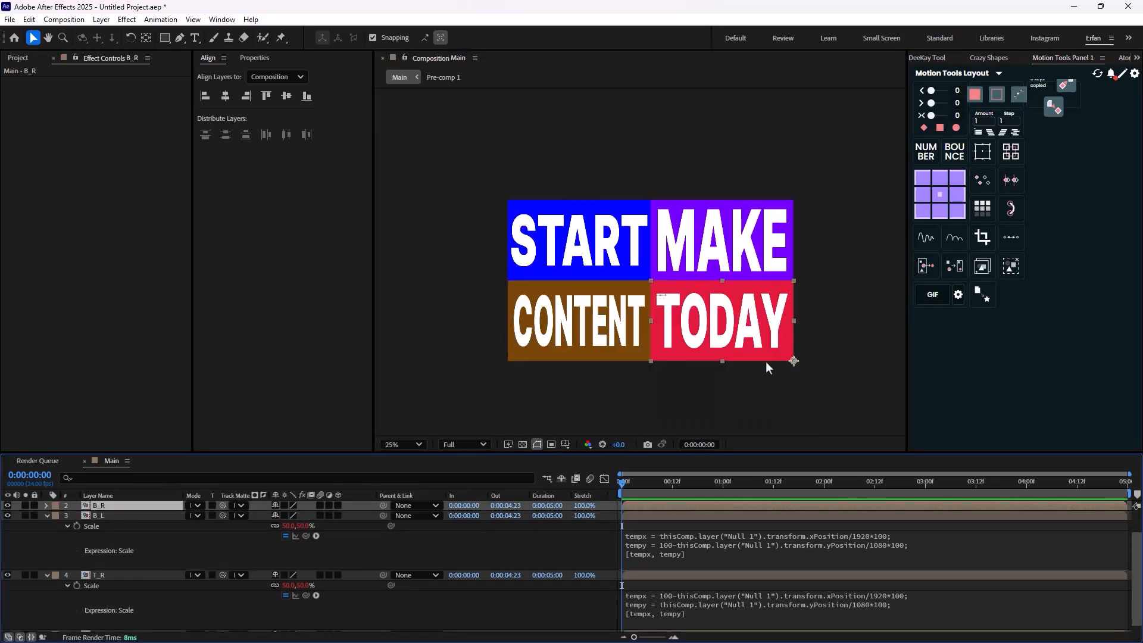
{"action": "key", "text": "s"}
{"action": "left_click", "coordinate": [77, 516], "text": "alt"}
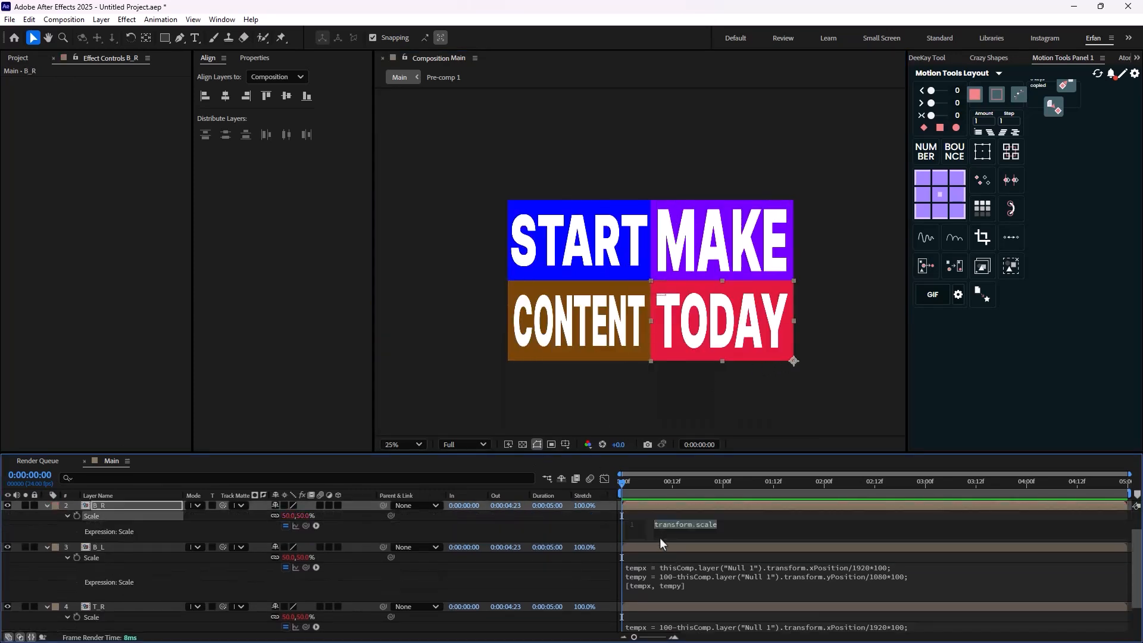
{"action": "key", "text": "ctrl+v"}
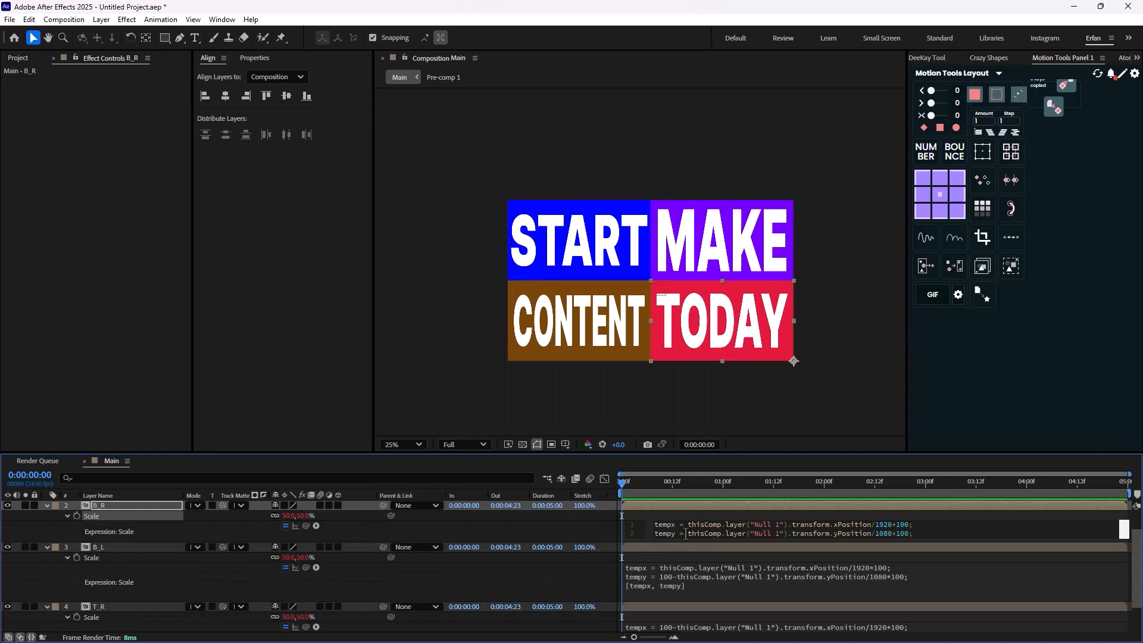
Insert 100- before the null reference in both the tempx and tempy lines of the B_R Scale expression, and apply it.
{"action": "left_click", "coordinate": [687, 524]}
{"action": "type", "text": "100-"}
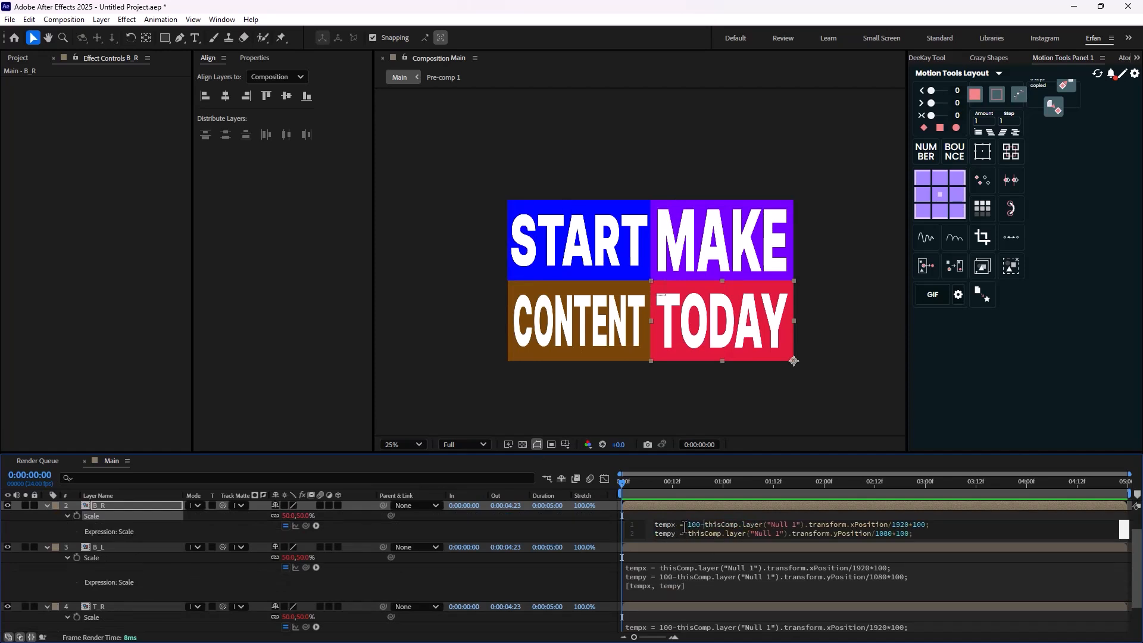
{"action": "left_click", "coordinate": [685, 533]}
{"action": "type", "text": "100-"}
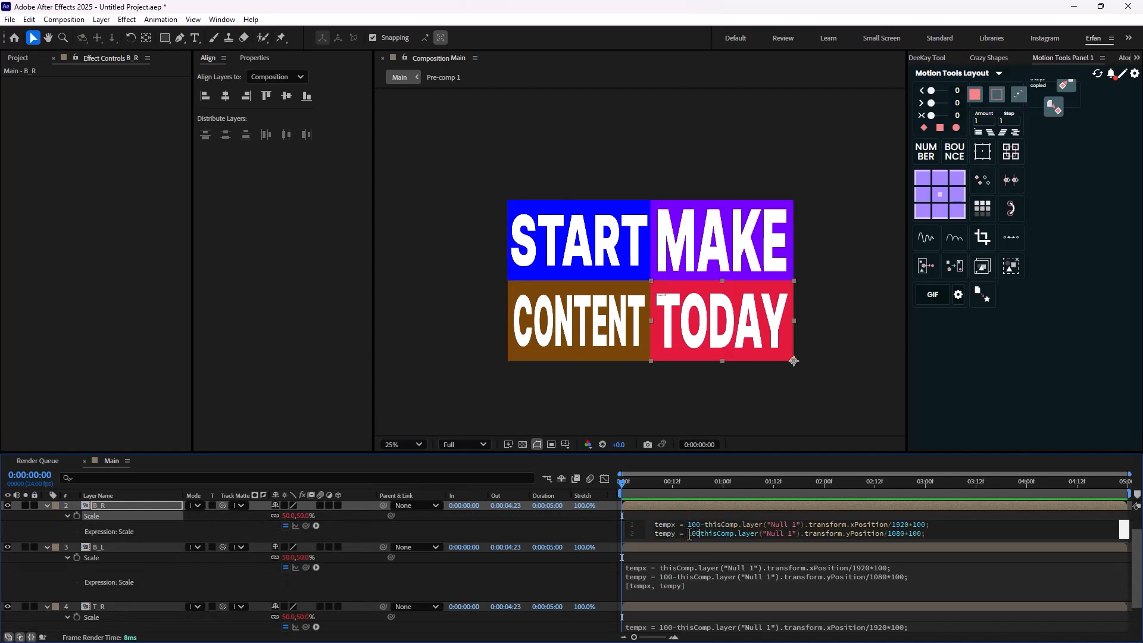
{"action": "left_click", "coordinate": [895, 356]}
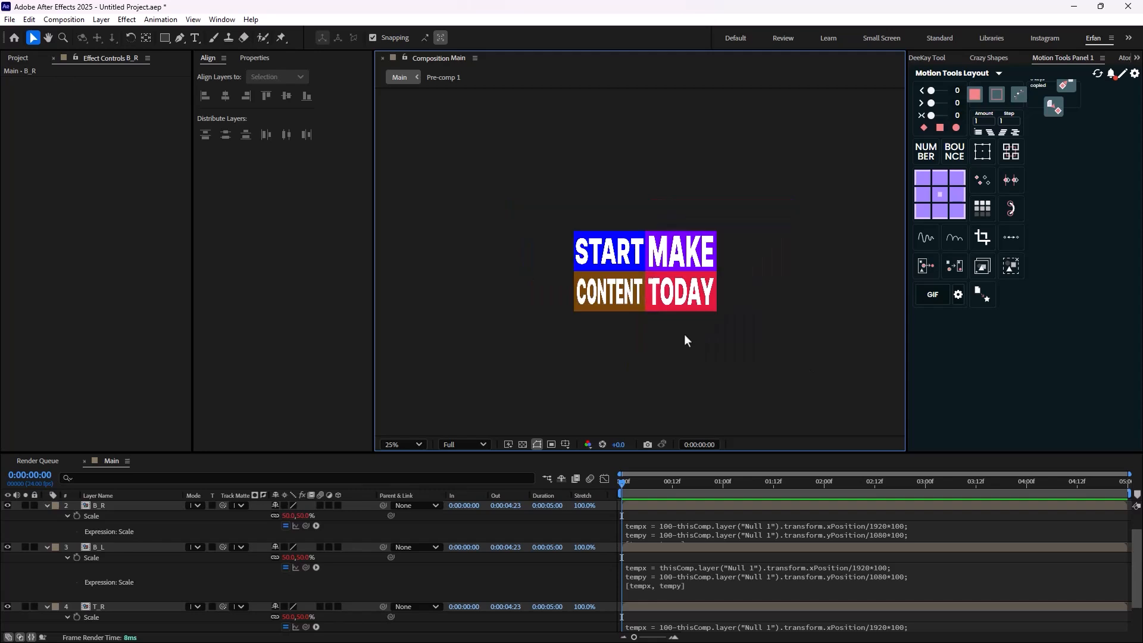
Collapse the revealed properties of all layers in the Main composition's timeline and deselect them.
{"action": "scroll", "coordinate": [93, 551], "scroll_direction": "up", "scroll_amount": 2}
{"action": "key", "text": "ctrl+a"}
{"action": "key", "text": "u"}
{"action": "left_click", "coordinate": [122, 570]}
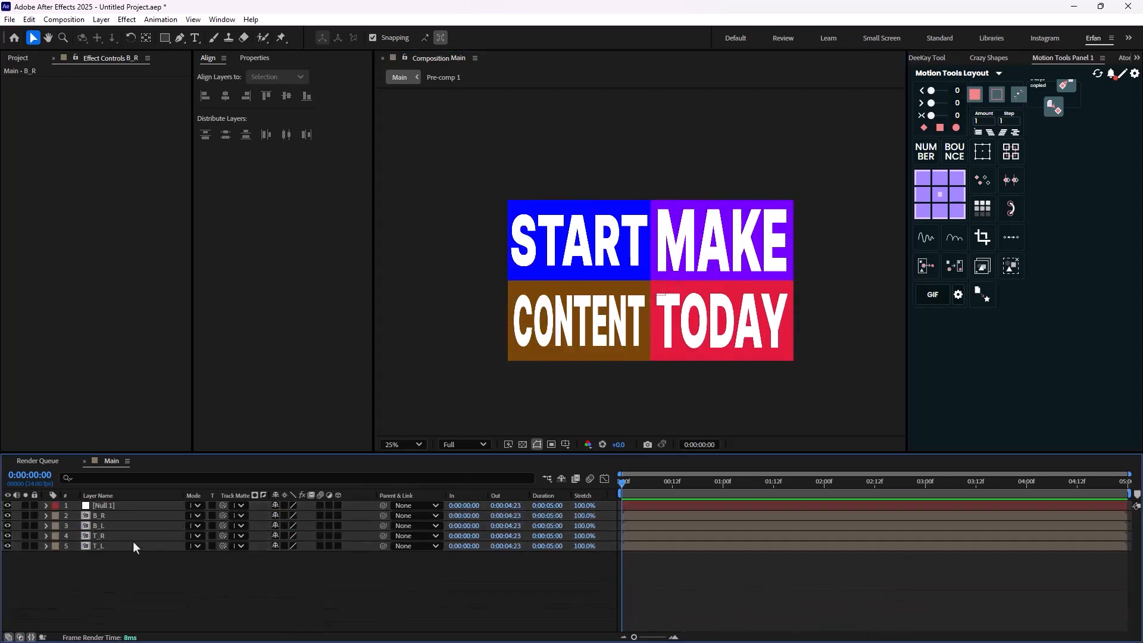
Test the scaling of all four panels by moving the null toward the TODAY panel, and undo the move.
{"action": "left_click", "coordinate": [157, 506]}
{"action": "left_click_drag", "start_coordinate": [651, 284], "coordinate": [761, 311]}
{"action": "key", "text": "ctrl+z"}
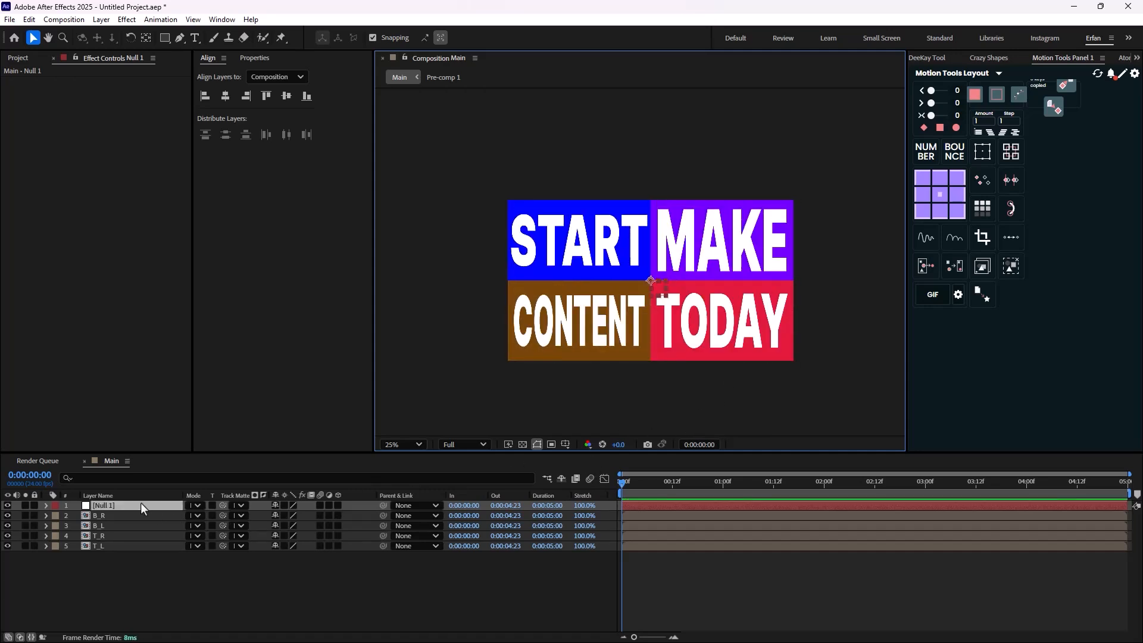
Keyframe the null's X and Y Position at 0 s, and move it to about X 324, Y 368 at 1 s.
{"action": "key", "text": "p"}
{"action": "left_click_drag", "start_coordinate": [76, 518], "coordinate": [77, 526]}
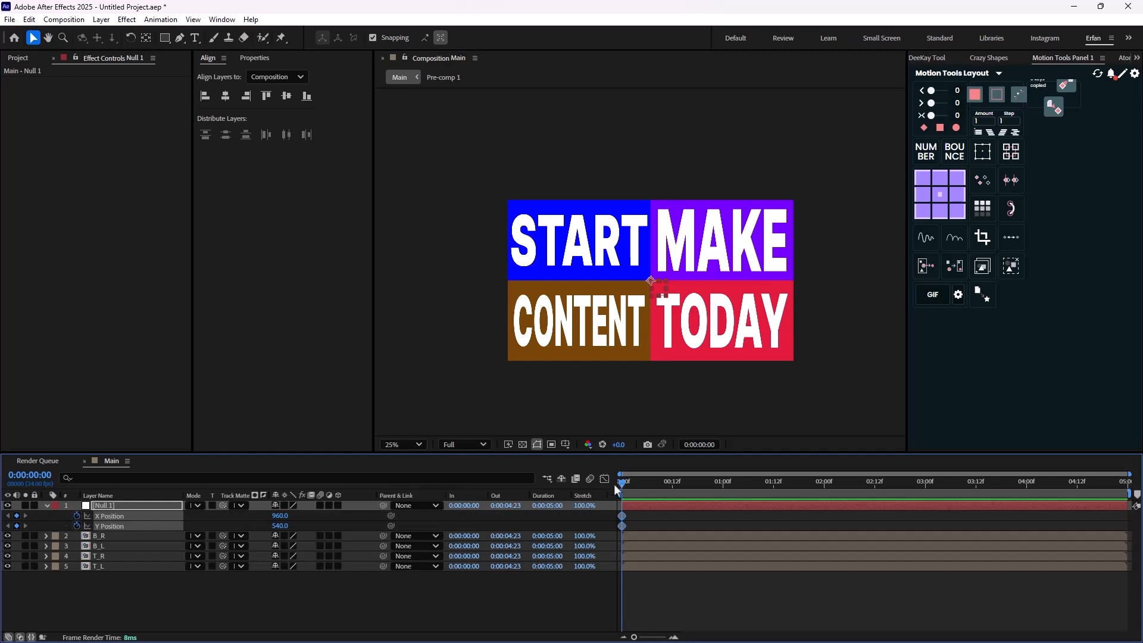
{"action": "left_click_drag", "start_coordinate": [621, 484], "coordinate": [722, 512]}
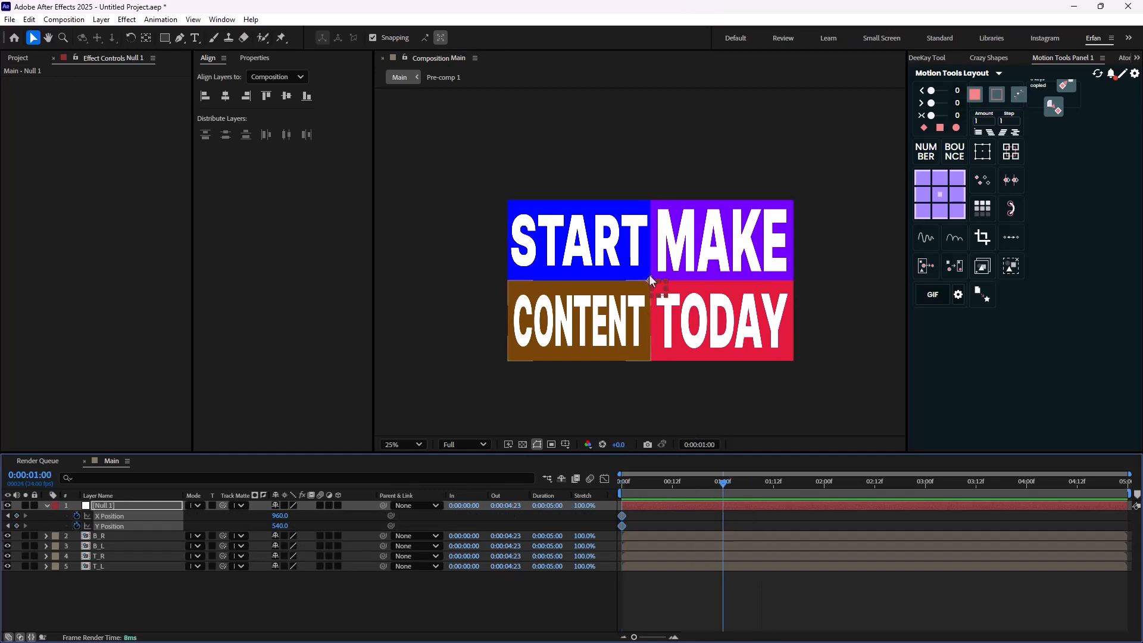
{"action": "left_click_drag", "start_coordinate": [649, 279], "coordinate": [556, 255]}
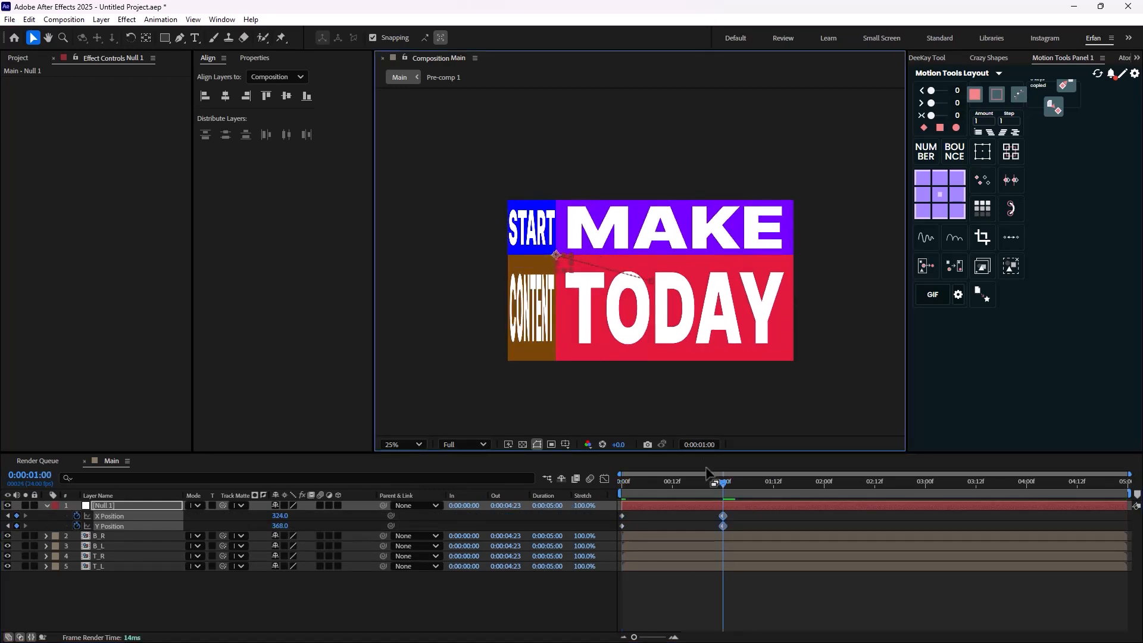
Move the null to about X 1376, Y 876 at 2 s and to about X 1140, Y 152 at 3 s.
{"action": "left_click_drag", "start_coordinate": [722, 483], "coordinate": [824, 500]}
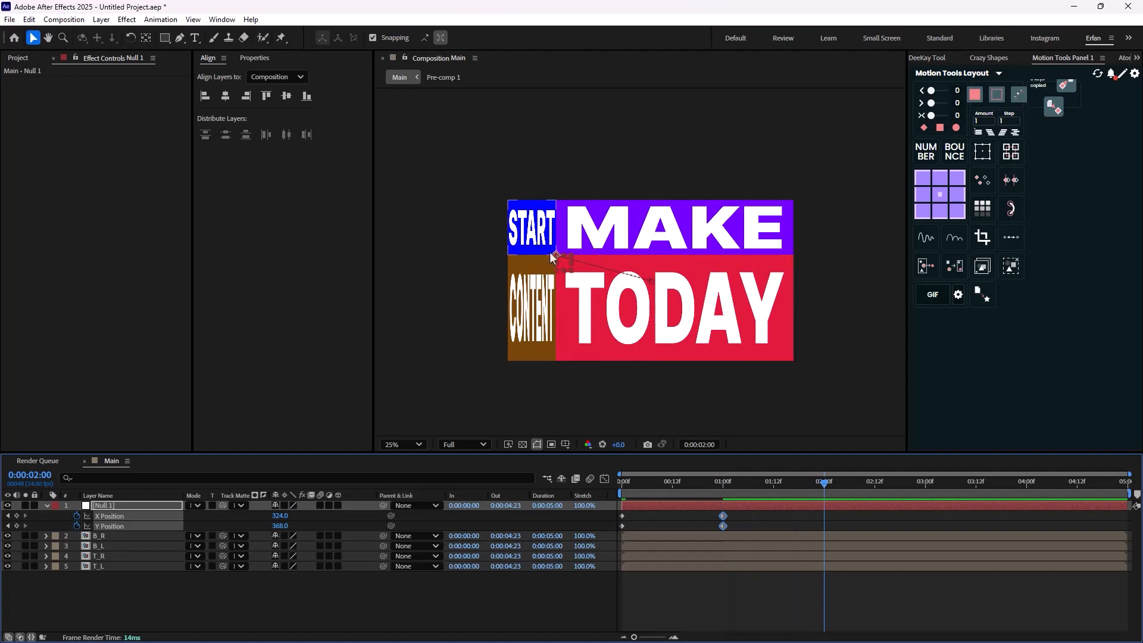
{"action": "left_click_drag", "start_coordinate": [553, 253], "coordinate": [714, 332]}
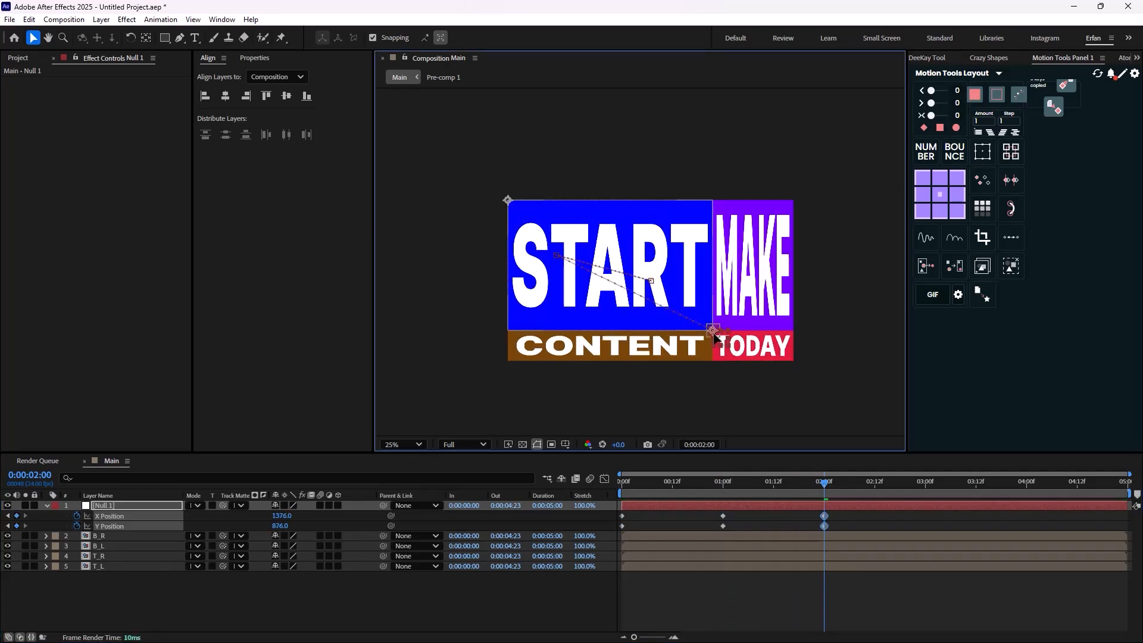
{"action": "left_click_drag", "start_coordinate": [823, 479], "coordinate": [926, 512]}
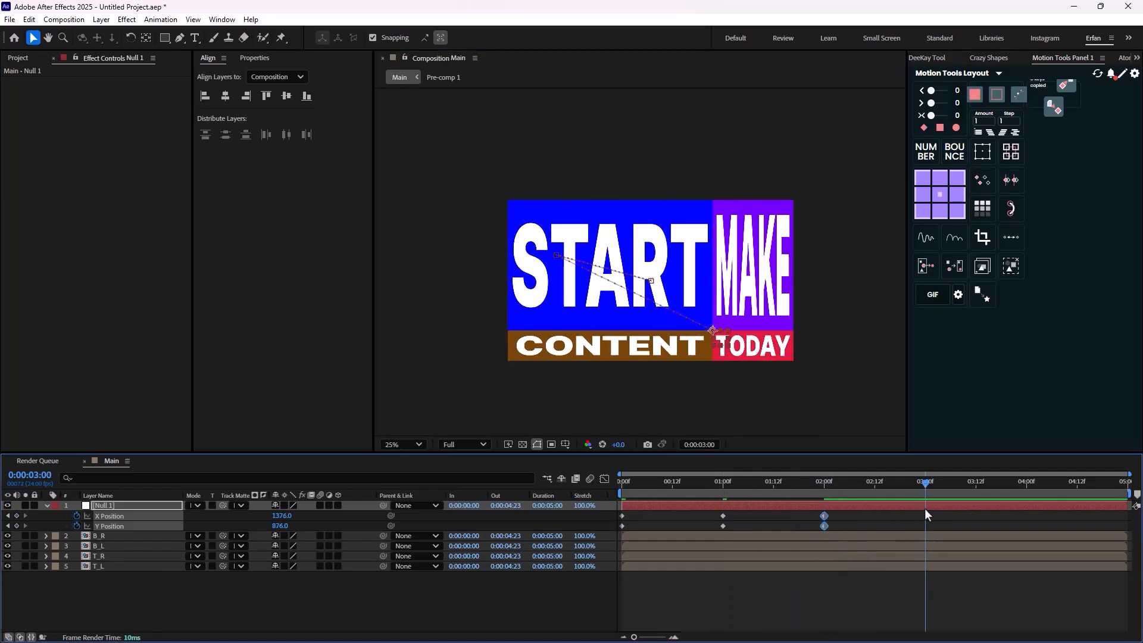
{"action": "left_click_drag", "start_coordinate": [712, 331], "coordinate": [676, 225]}
At 4 s, move the null toward the lower-left of the composition, to about X 336, Y 864.
{"action": "left_click_drag", "start_coordinate": [926, 480], "coordinate": [1030, 506]}
{"action": "left_click", "coordinate": [1027, 484]}
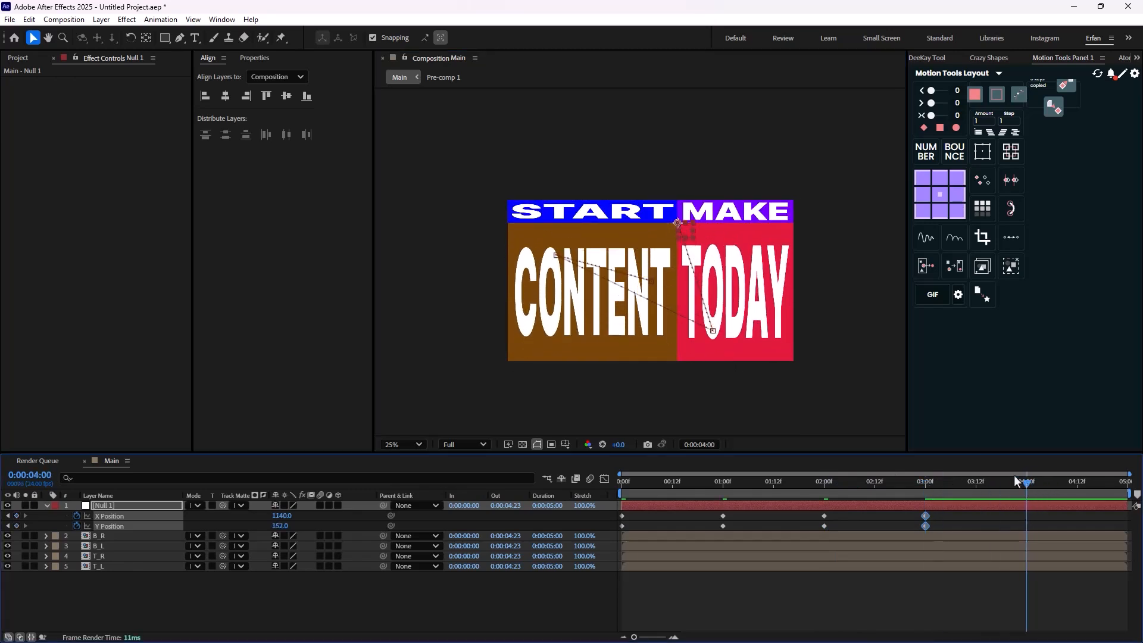
{"action": "left_click", "coordinate": [669, 224]}
{"action": "mouse_move", "coordinate": [669, 224]}
{"action": "left_mouse_down"}
{"action": "mouse_move", "coordinate": [611, 289]}
{"action": "mouse_move", "coordinate": [672, 231]}
{"action": "left_mouse_up"}
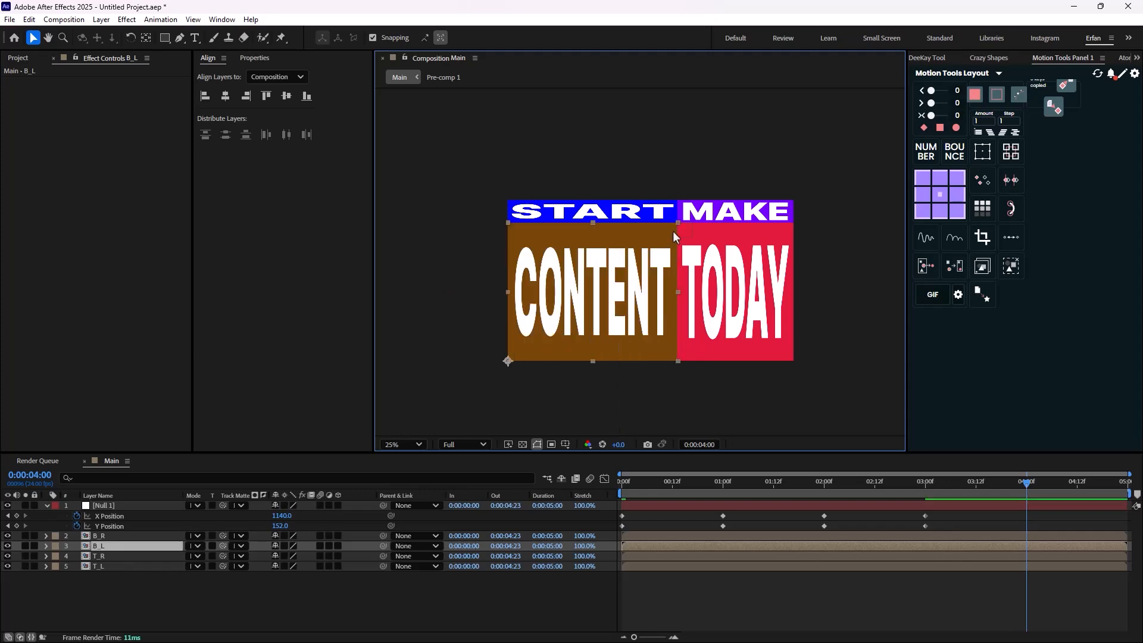
{"action": "left_click", "coordinate": [111, 505]}
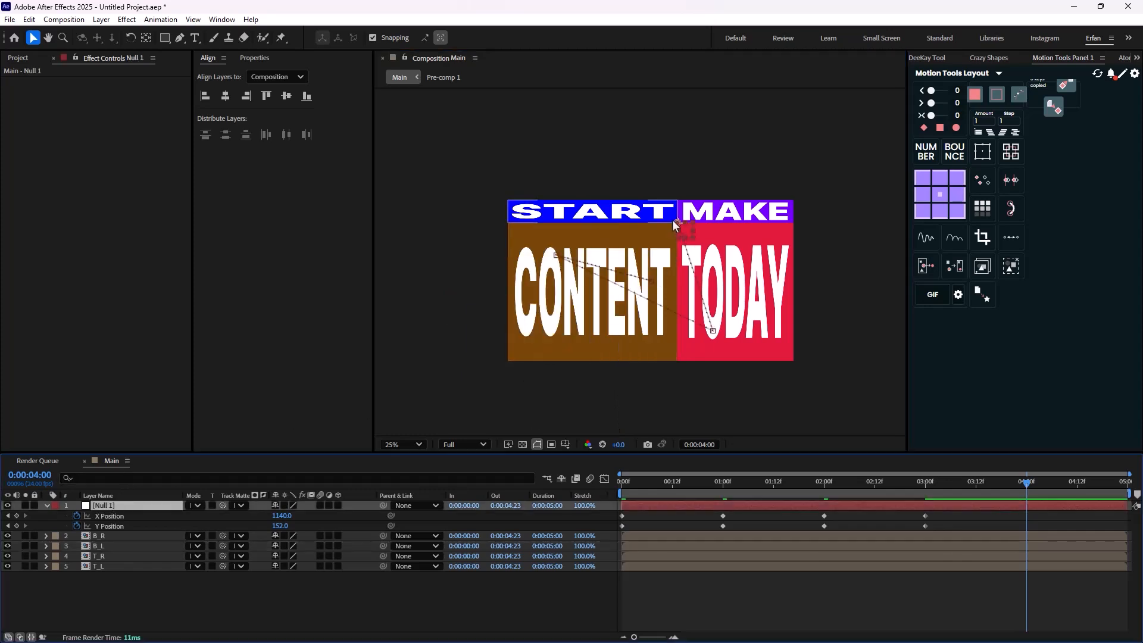
{"action": "left_click_drag", "start_coordinate": [675, 222], "coordinate": [553, 340]}
Copy the null's first X and Y Position keyframes and paste them at 0:00:04:23 to close the loop.
{"action": "left_click_drag", "start_coordinate": [1025, 484], "coordinate": [1124, 485]}
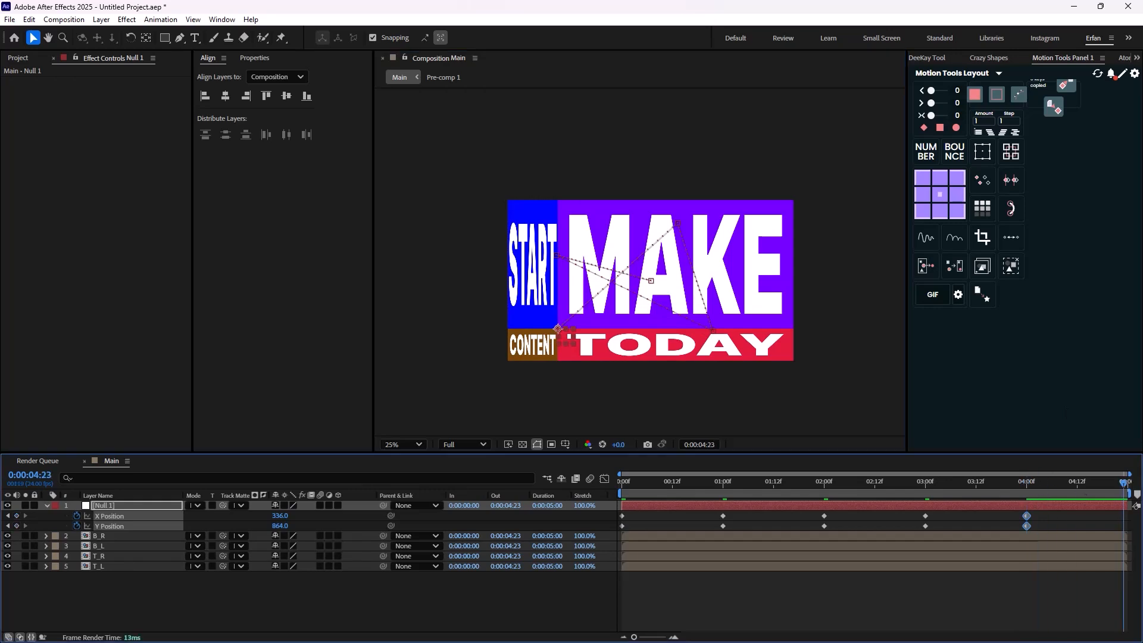
{"action": "left_click_drag", "start_coordinate": [651, 512], "coordinate": [617, 531]}
{"action": "key", "text": "ctrl+c"}
{"action": "key", "text": "ctrl+v"}
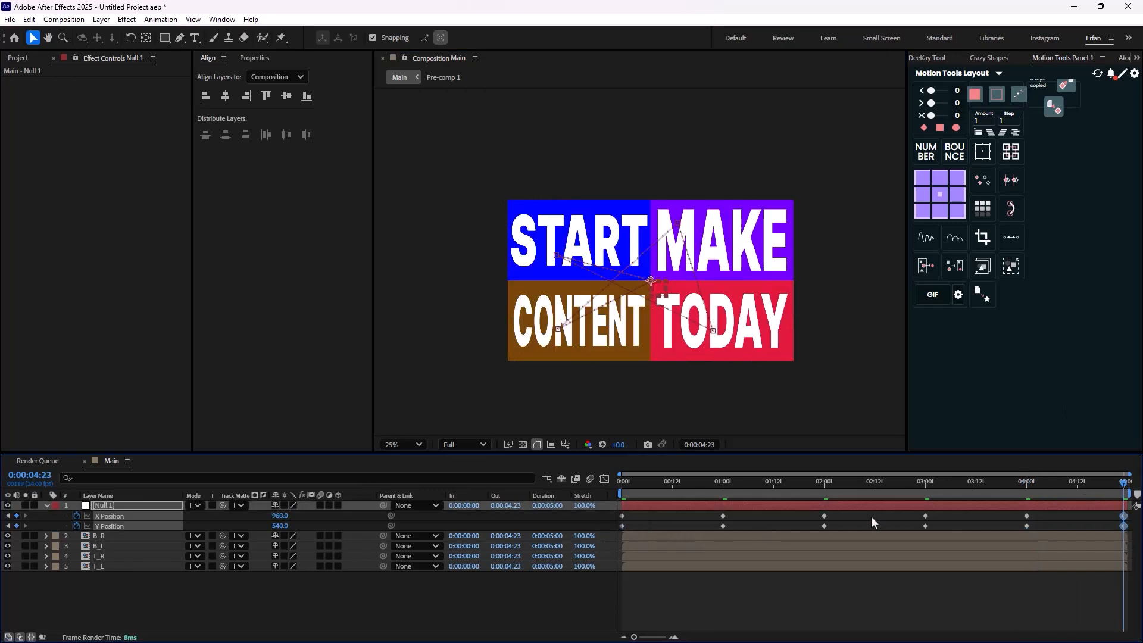
Ease all of the null's X and Y Position keyframes in and out with a Motion Tools value of 75, and preview the animation.
{"action": "left_click", "coordinate": [130, 576]}
{"action": "left_click", "coordinate": [115, 515]}
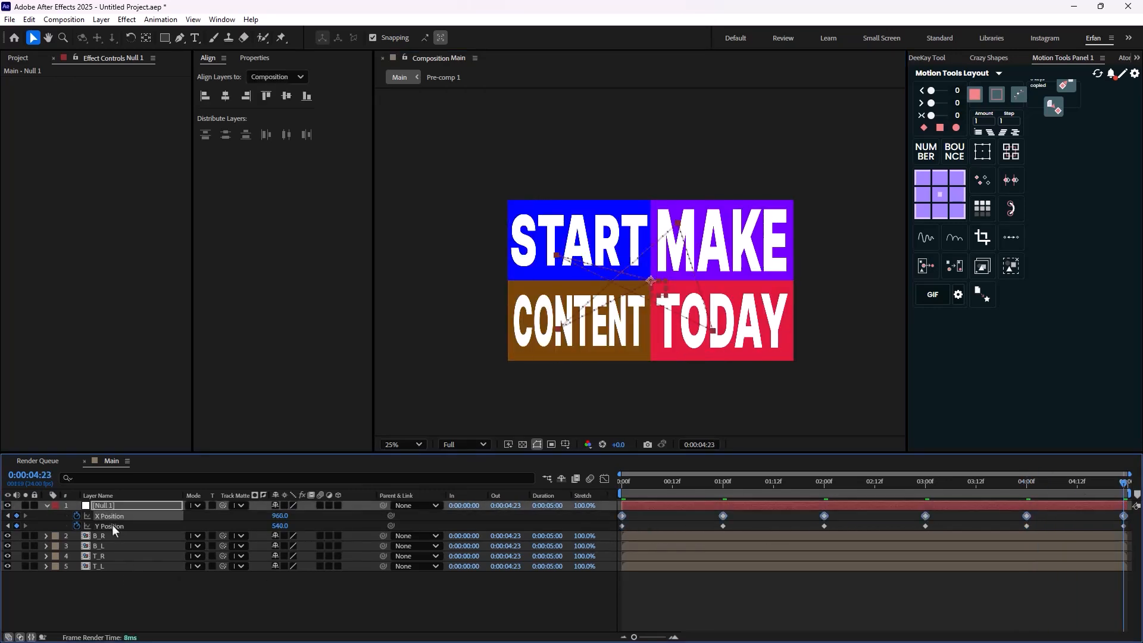
{"action": "left_click", "coordinate": [111, 525], "text": "shift"}
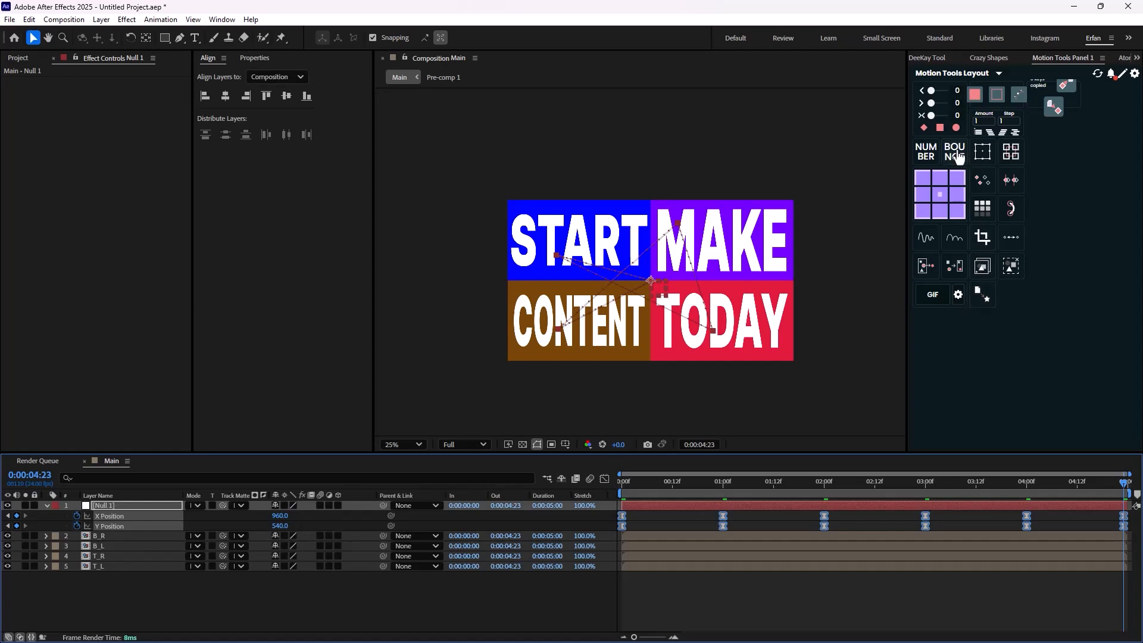
{"action": "left_click", "coordinate": [940, 127]}
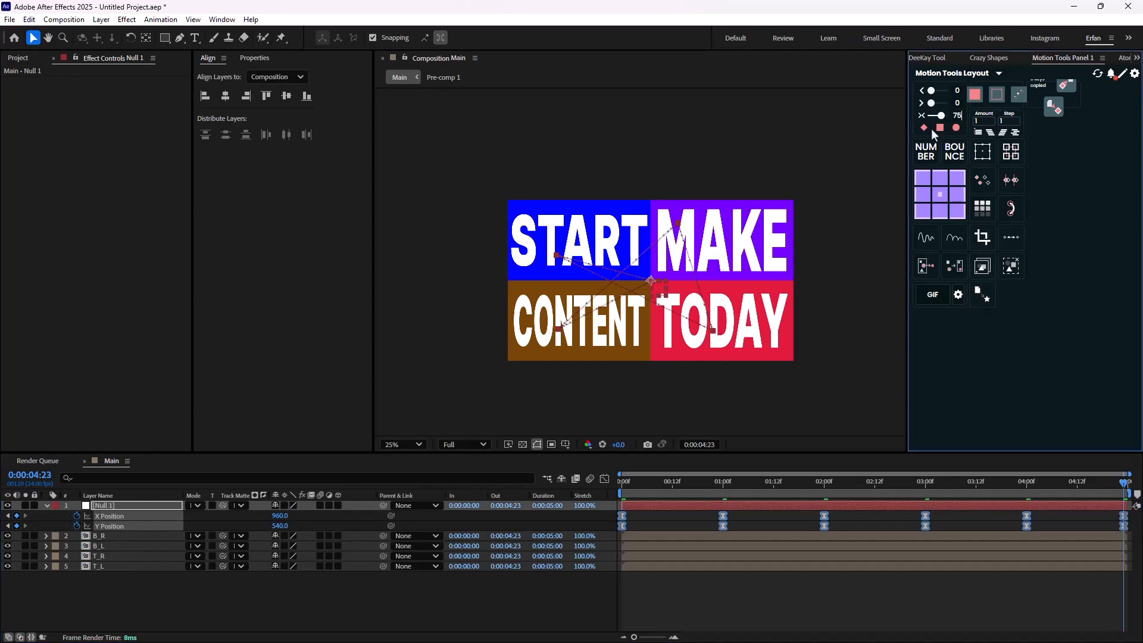
{"action": "left_click", "coordinate": [516, 610]}
{"action": "key", "text": "space"}
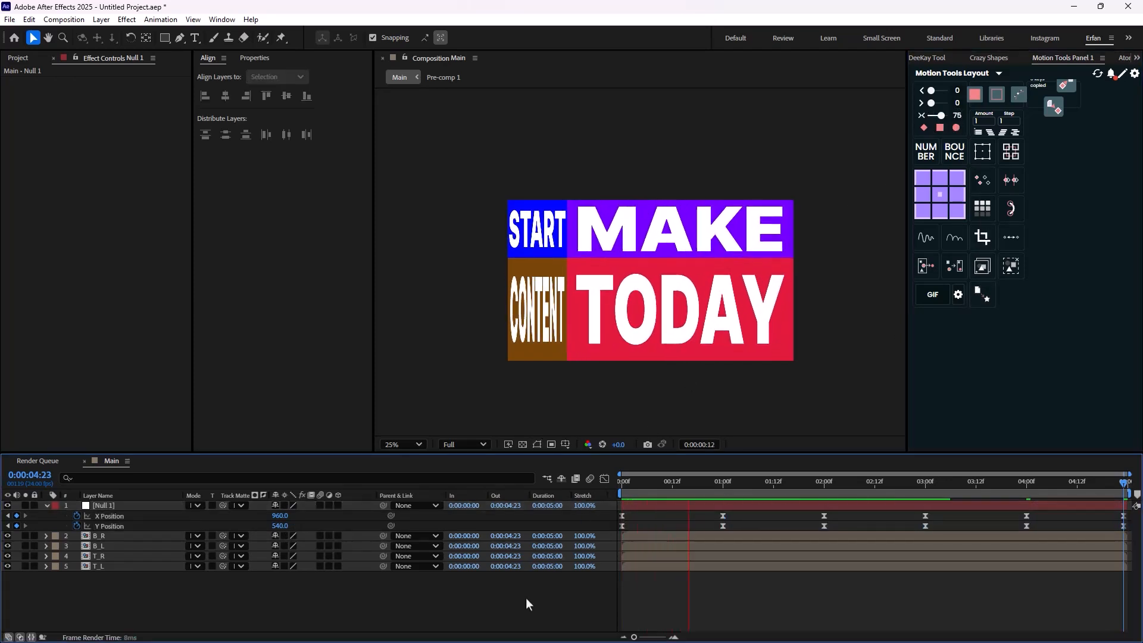